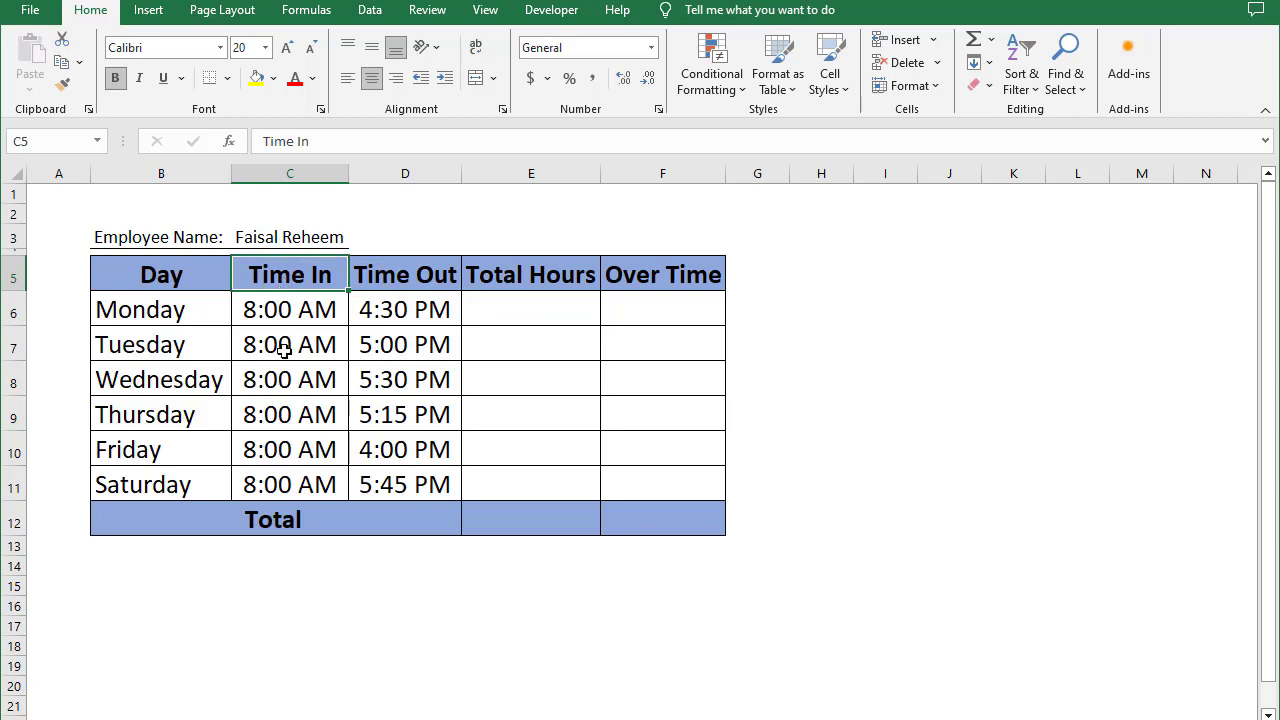
{"action": "left_click", "coordinate": [384, 277]}
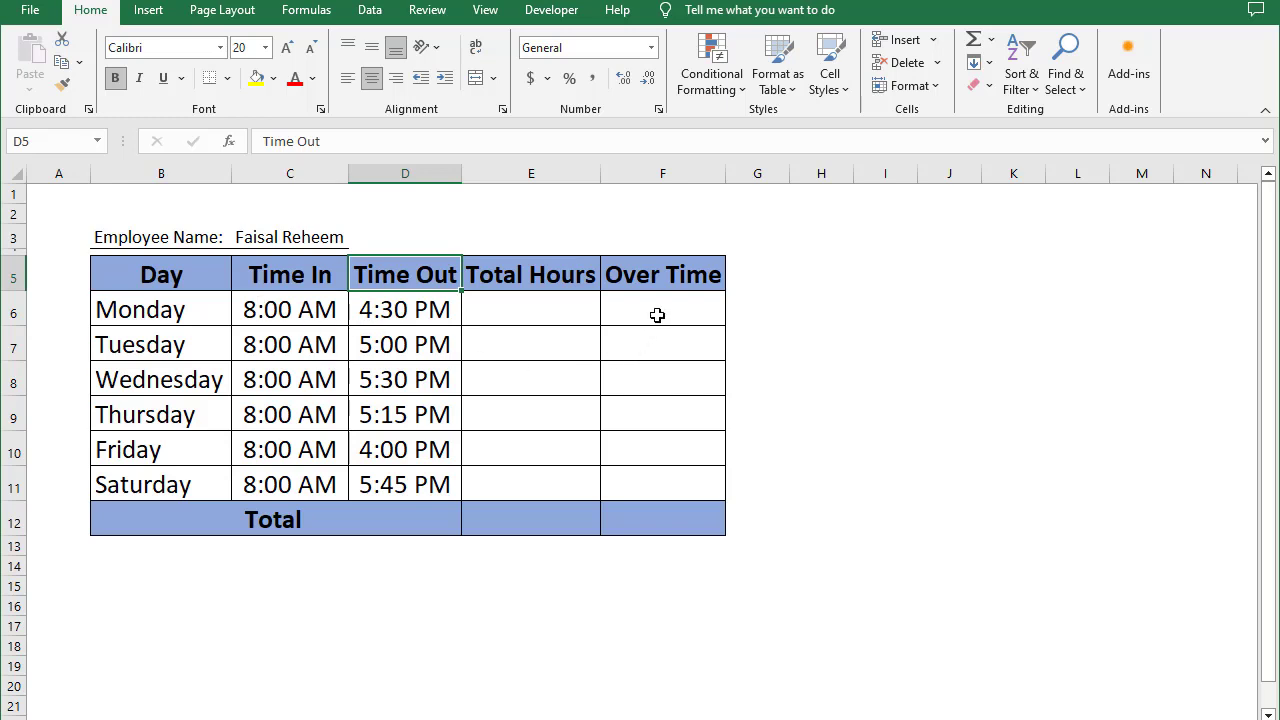
{"action": "left_click", "coordinate": [625, 318]}
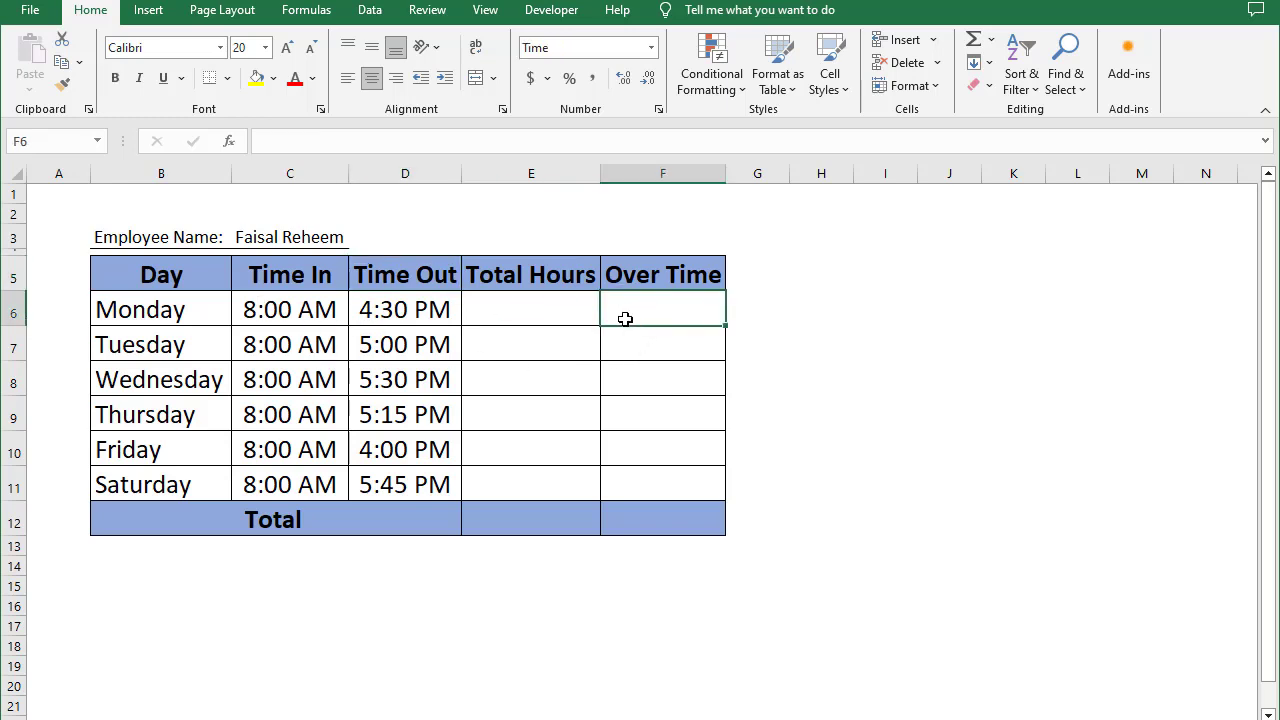
{"action": "left_click", "coordinate": [630, 343]}
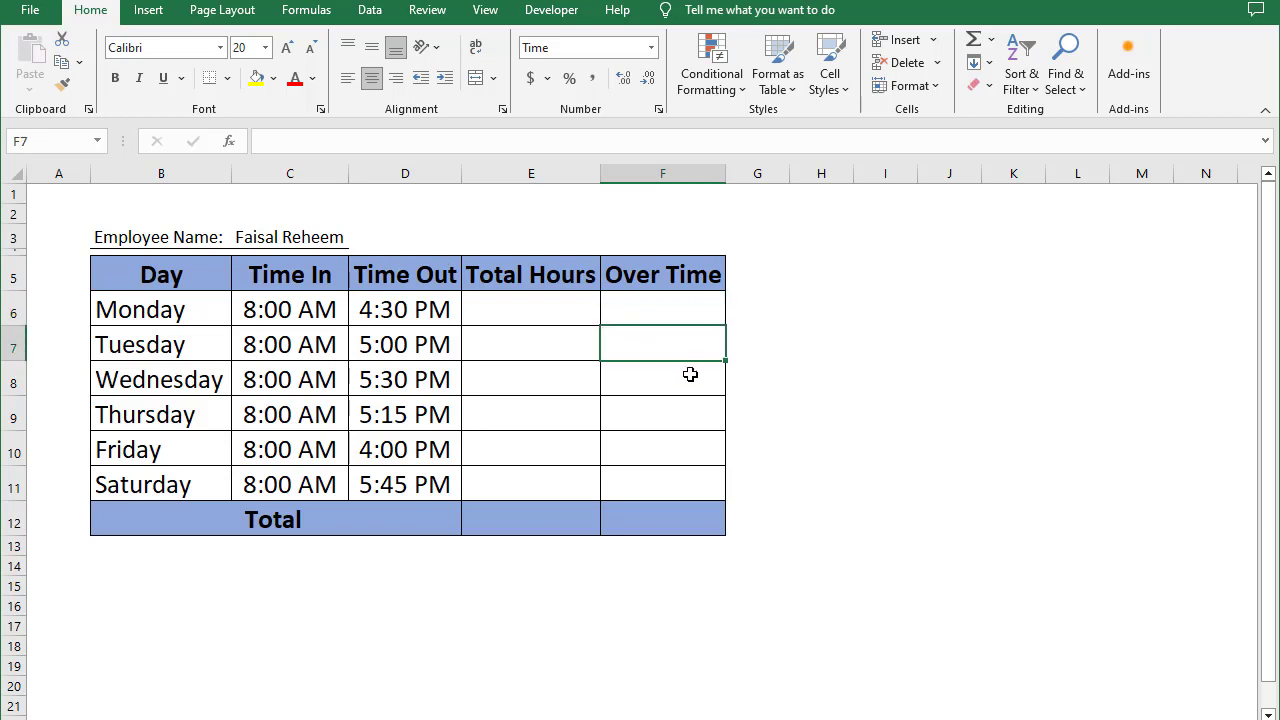
{"action": "left_click", "coordinate": [640, 380]}
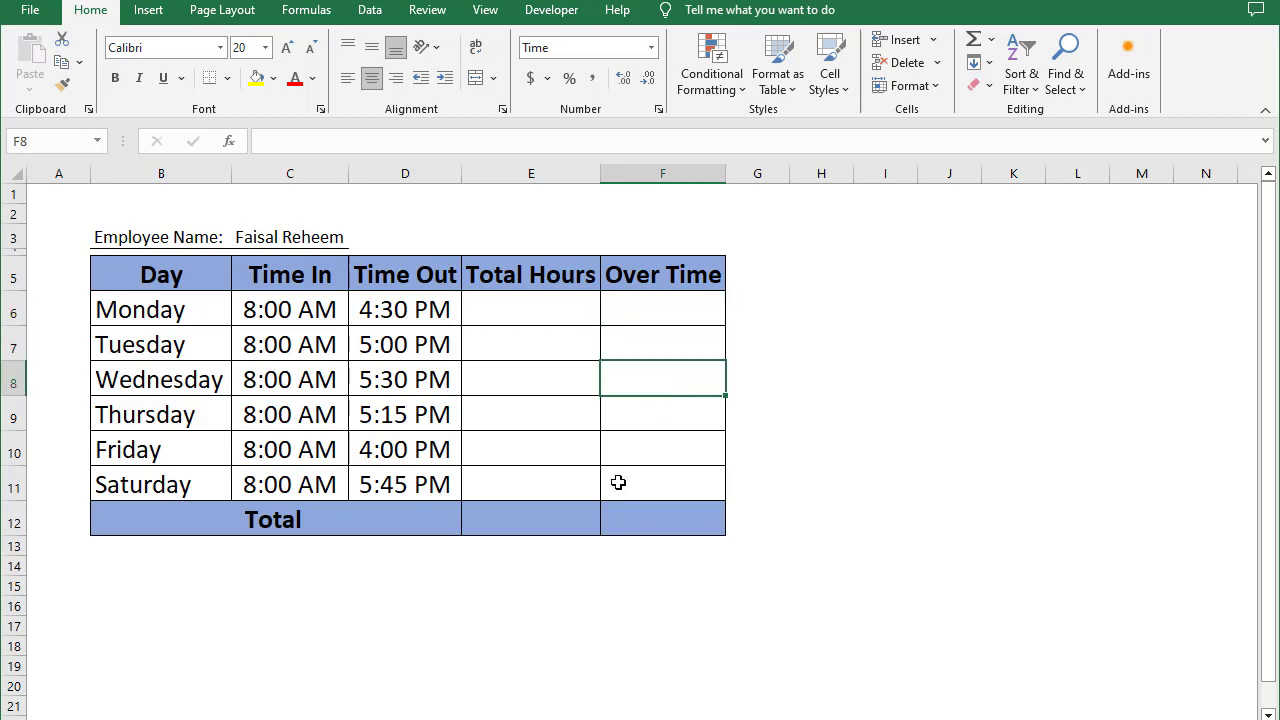
{"action": "left_click", "coordinate": [638, 523]}
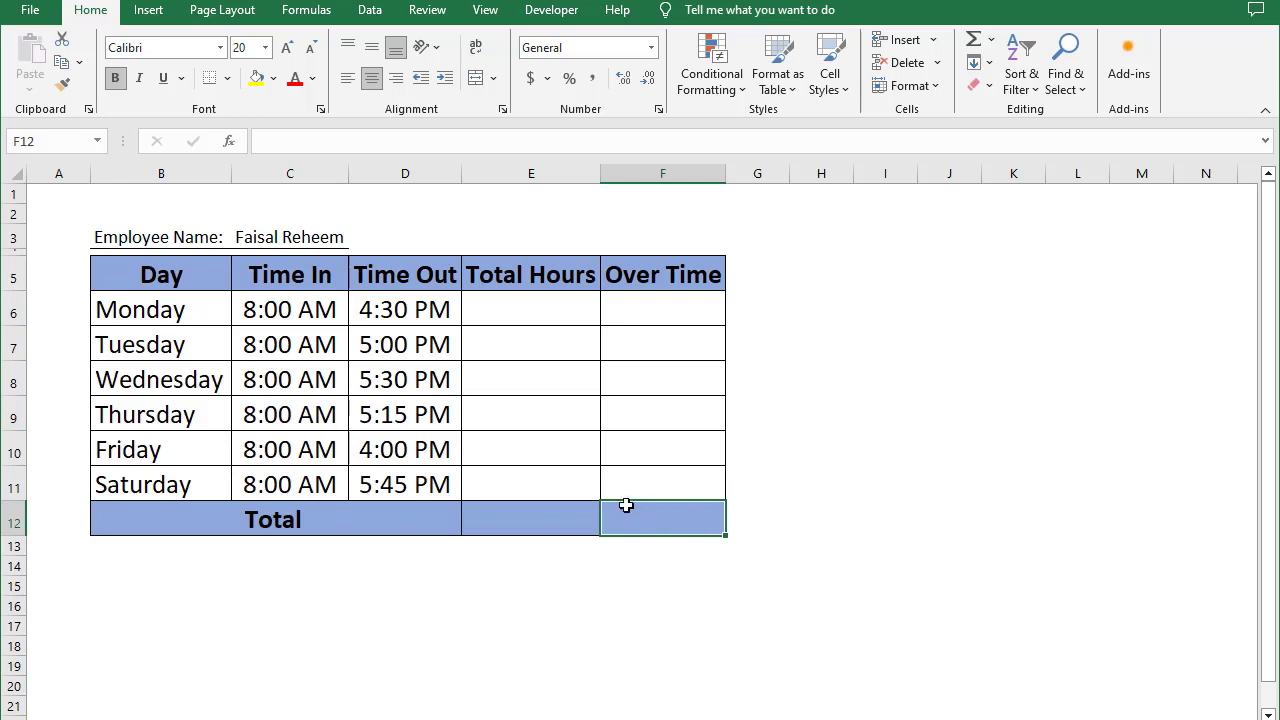
- Calculate Monday's total hours in E6 by subtracting Time In from Time Out with the formula =D6-C6
{"action": "left_click", "coordinate": [509, 307]}
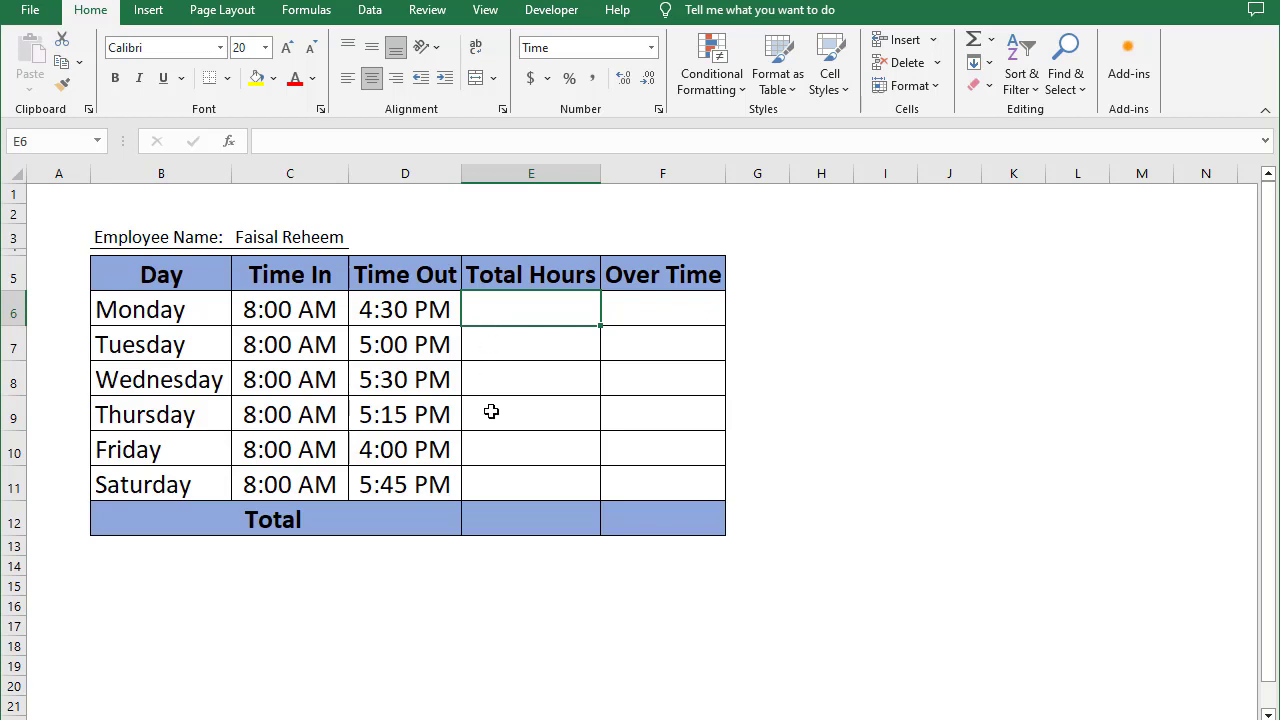
{"action": "type", "text": "="}
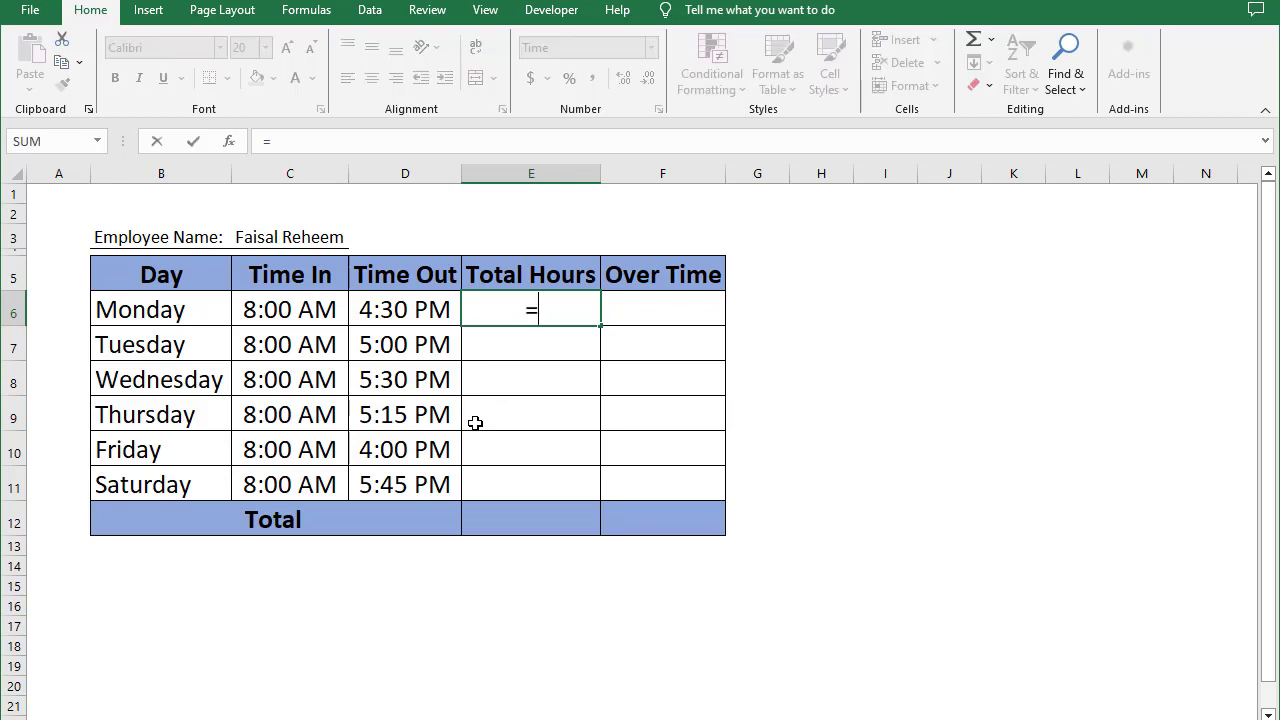
{"action": "left_click", "coordinate": [405, 320]}
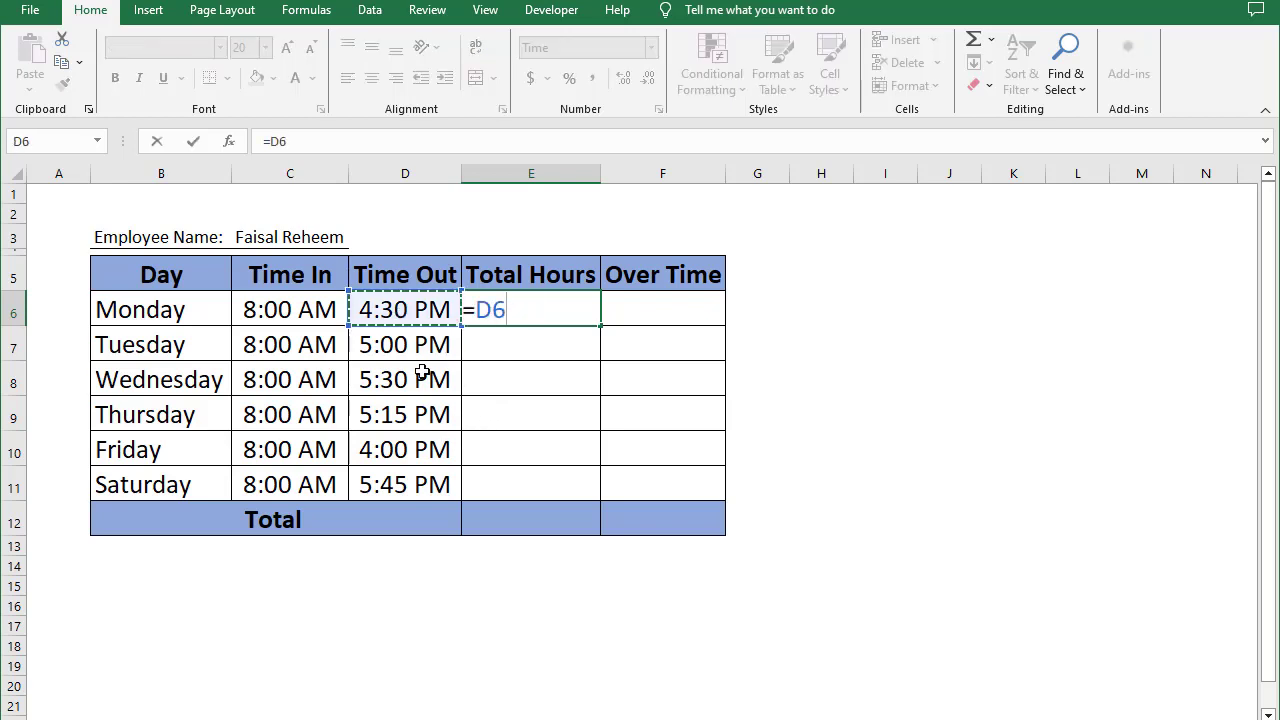
{"action": "type", "text": "-"}
{"action": "left_click", "coordinate": [316, 310]}
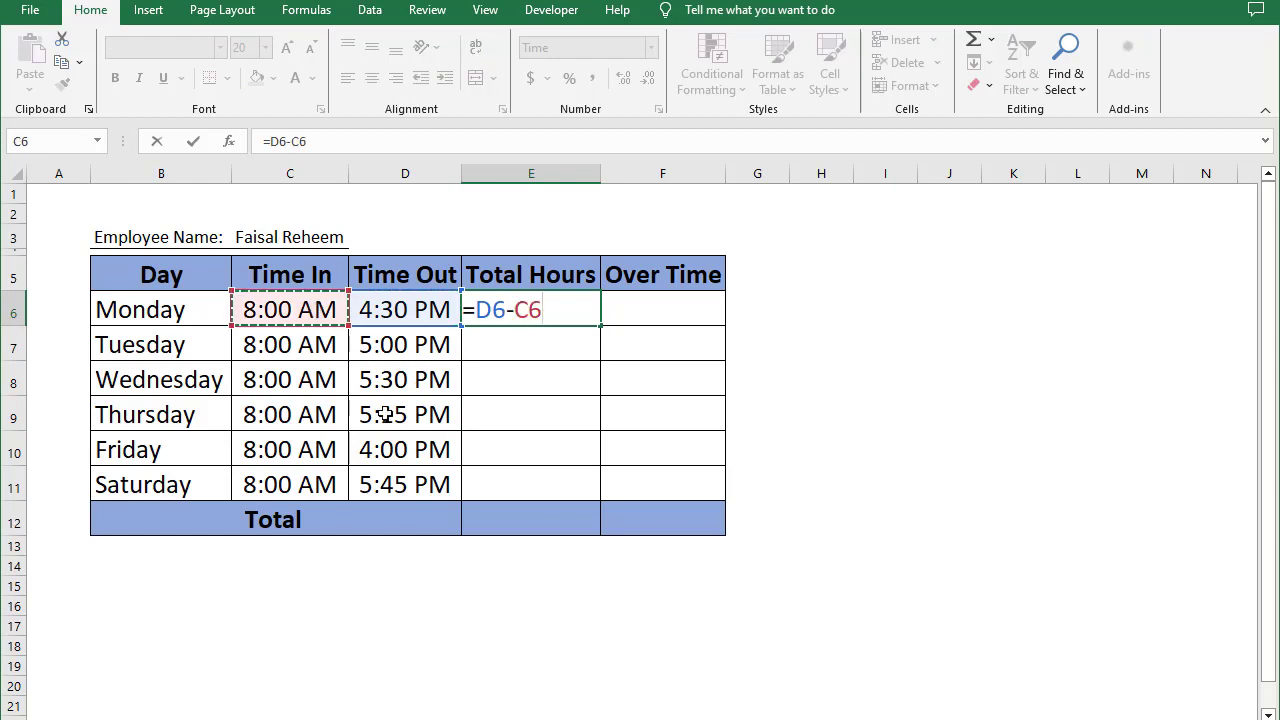
{"action": "key", "text": "Return"}
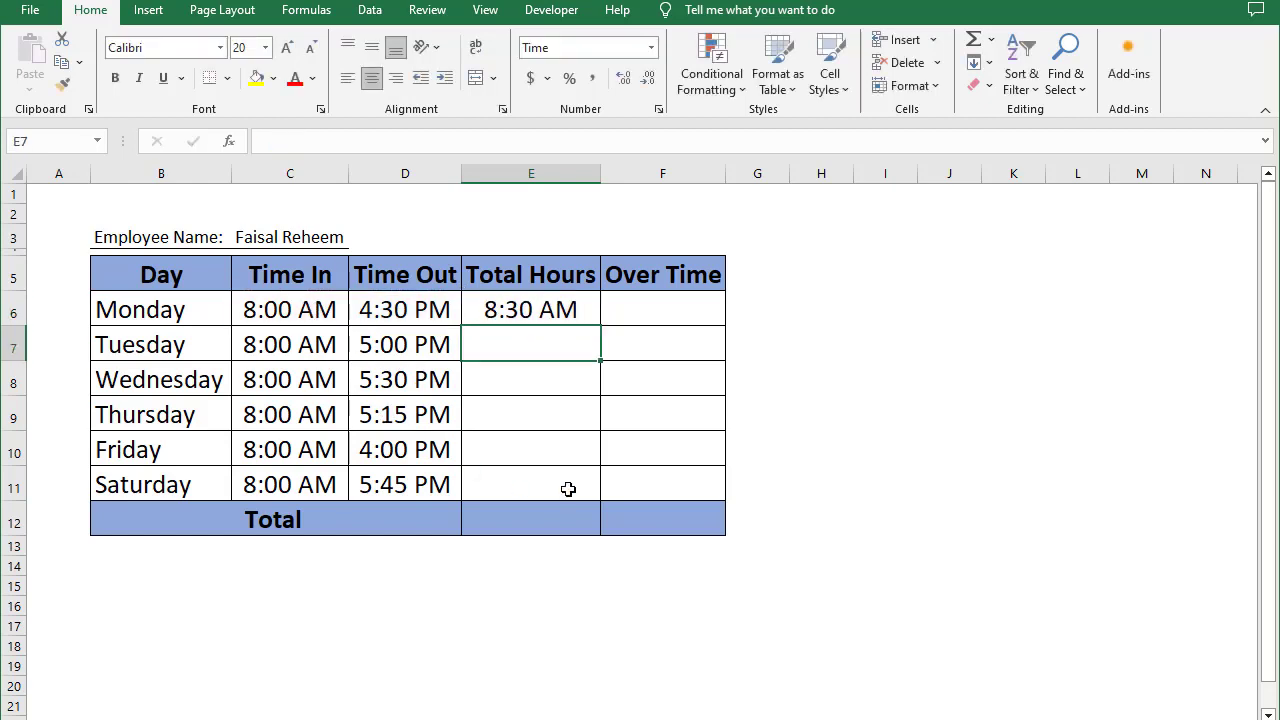
- Fill the Total Hours formula from E6 down to Saturday's row in E11
{"action": "left_click", "coordinate": [545, 313]}
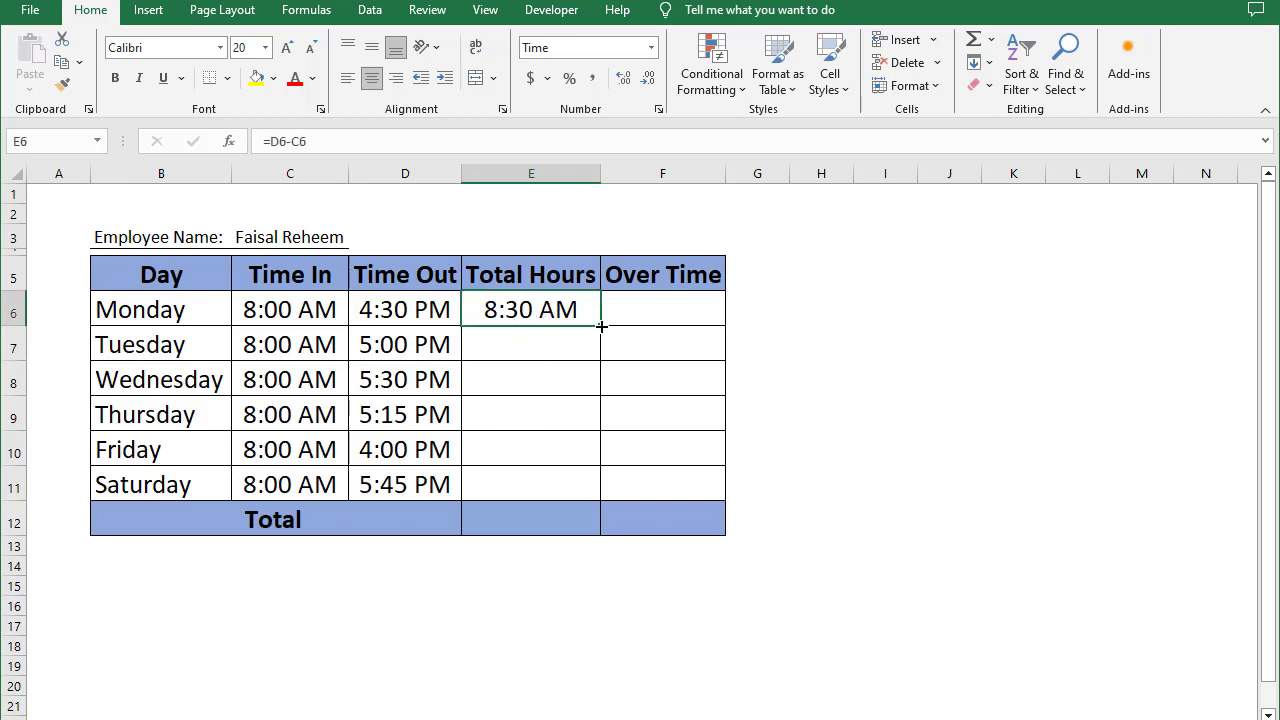
{"action": "left_click_drag", "start_coordinate": [600, 327], "coordinate": [592, 496]}
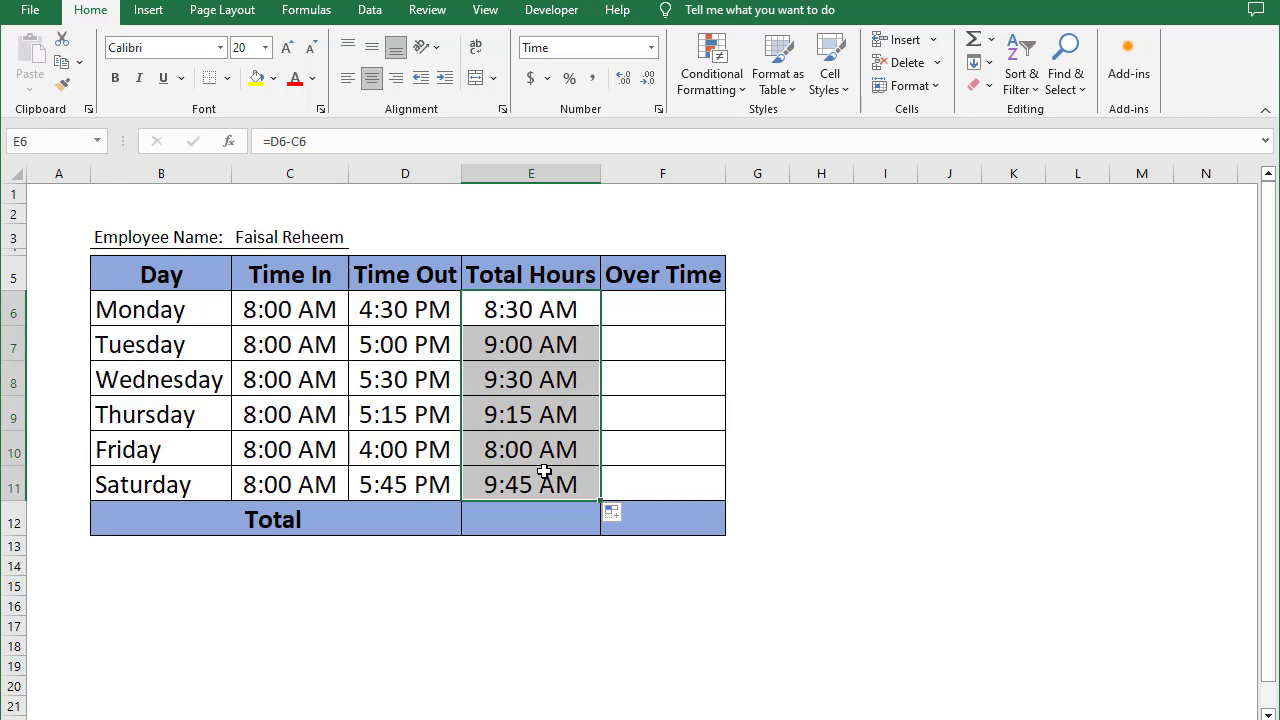
{"action": "left_click", "coordinate": [512, 457]}
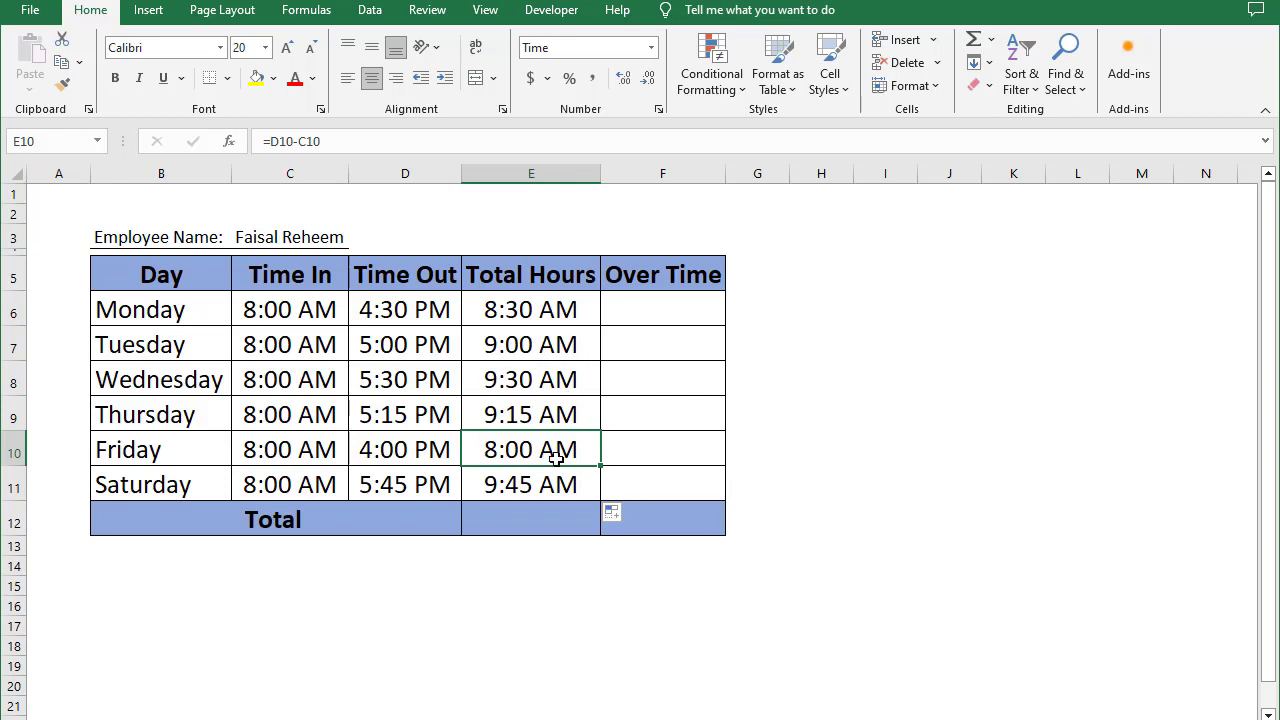
- Format the Total Hours cells E6:E11 with the Time type 13:30
{"action": "left_click_drag", "start_coordinate": [486, 310], "coordinate": [498, 480]}
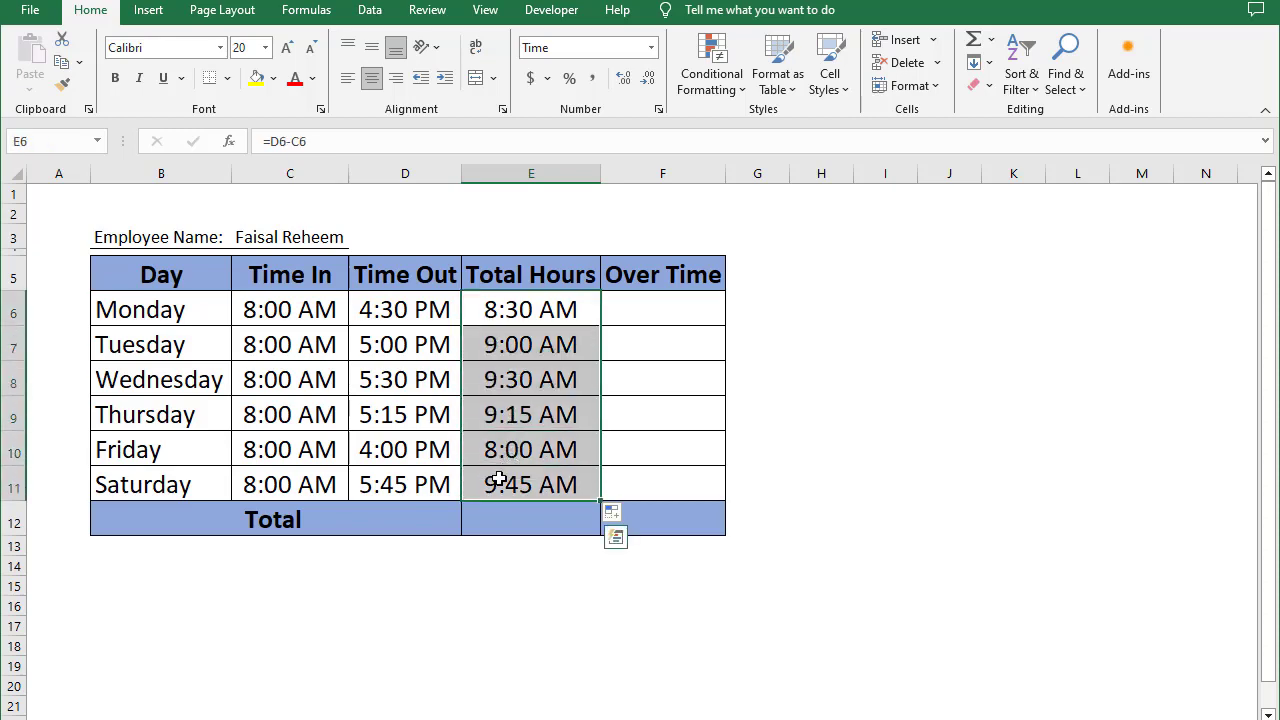
{"action": "key", "text": "ctrl+1"}
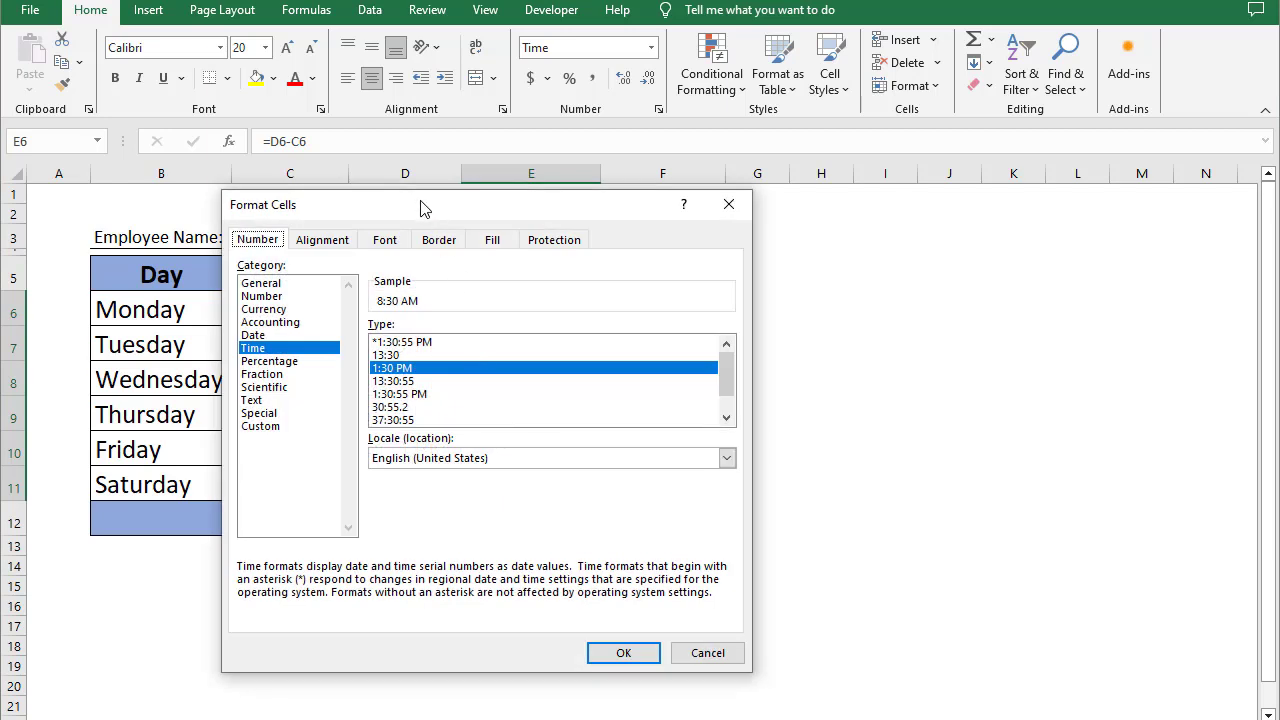
{"action": "left_click_drag", "start_coordinate": [450, 215], "coordinate": [476, 217]}
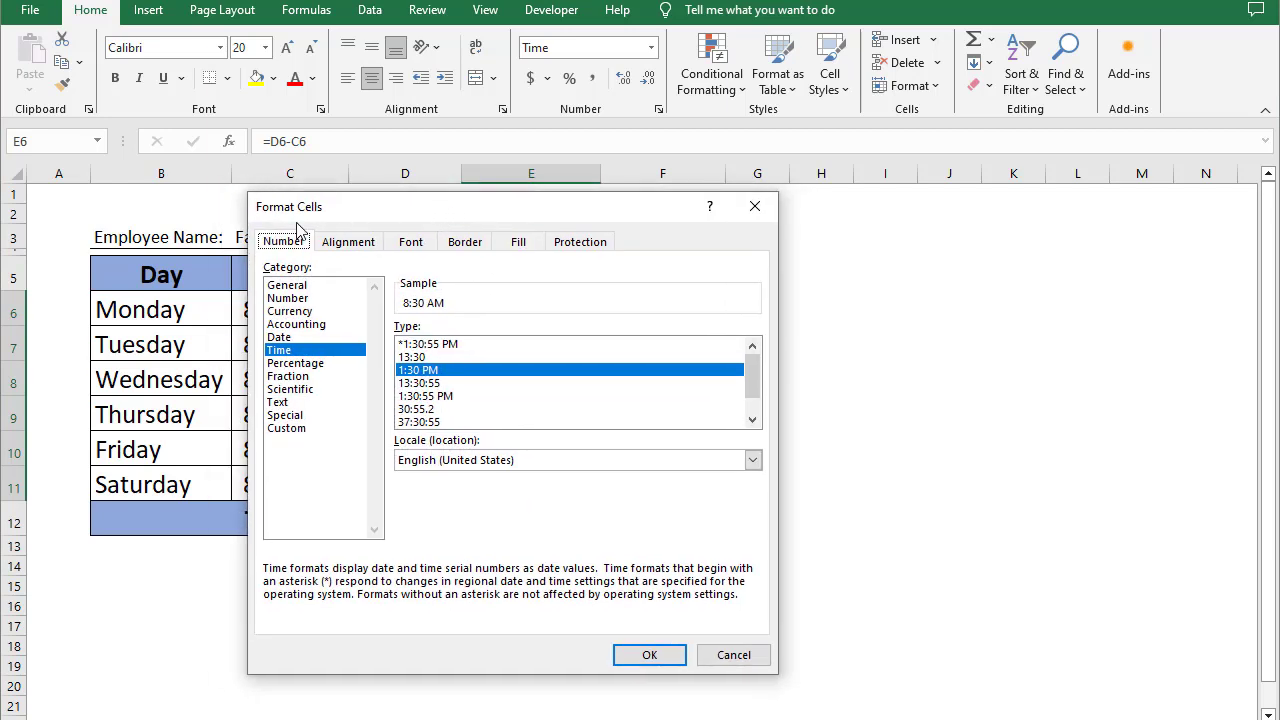
{"action": "left_click", "coordinate": [283, 353]}
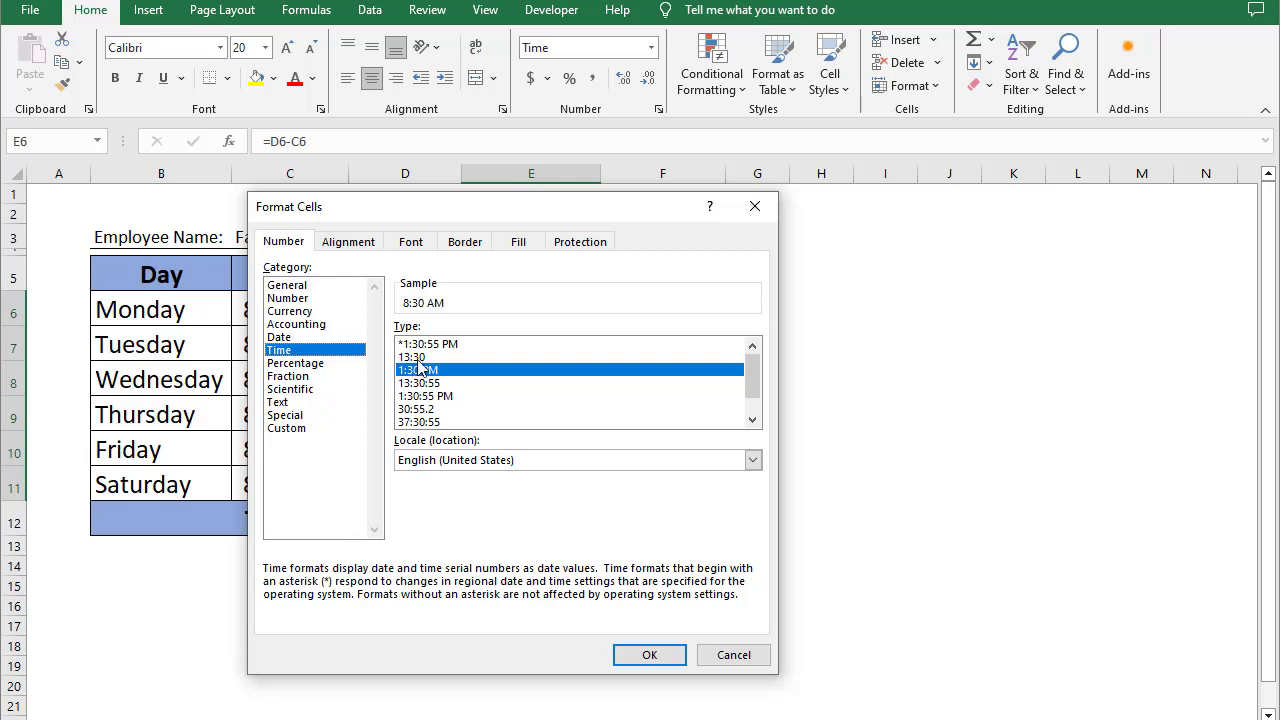
{"action": "left_click", "coordinate": [418, 357]}
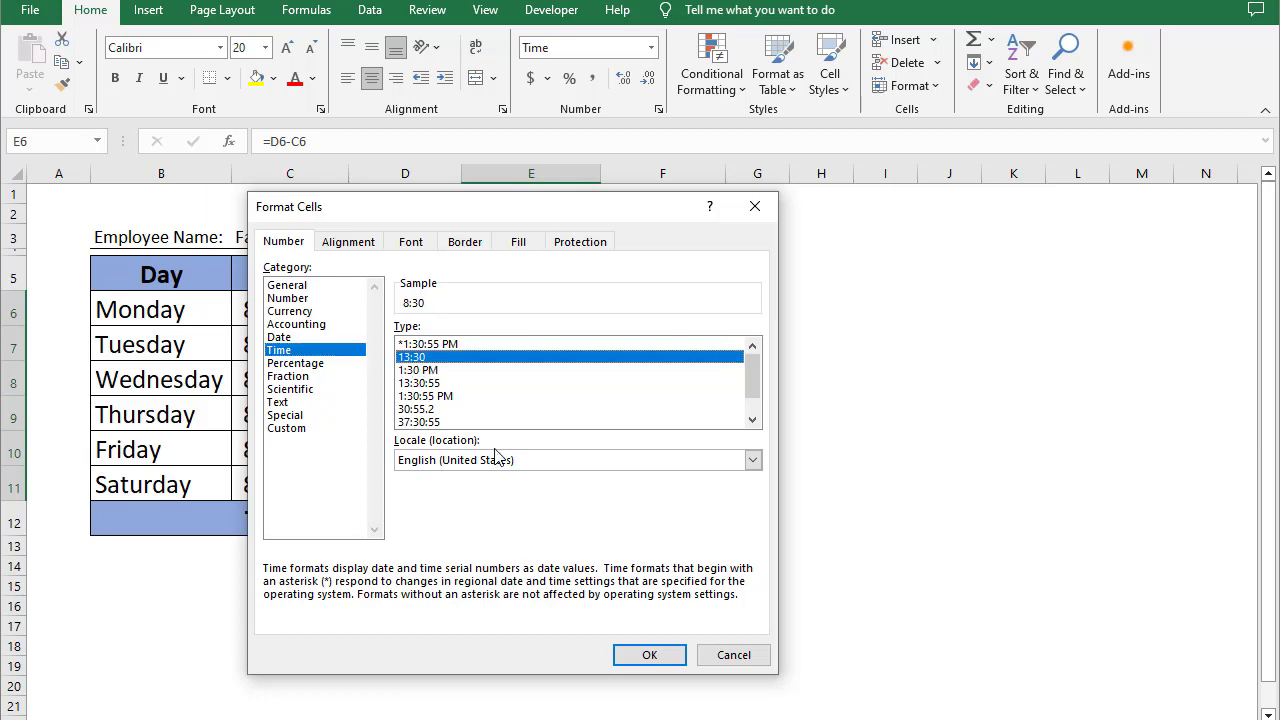
{"action": "left_click", "coordinate": [648, 656]}
{"action": "left_click", "coordinate": [531, 450]}
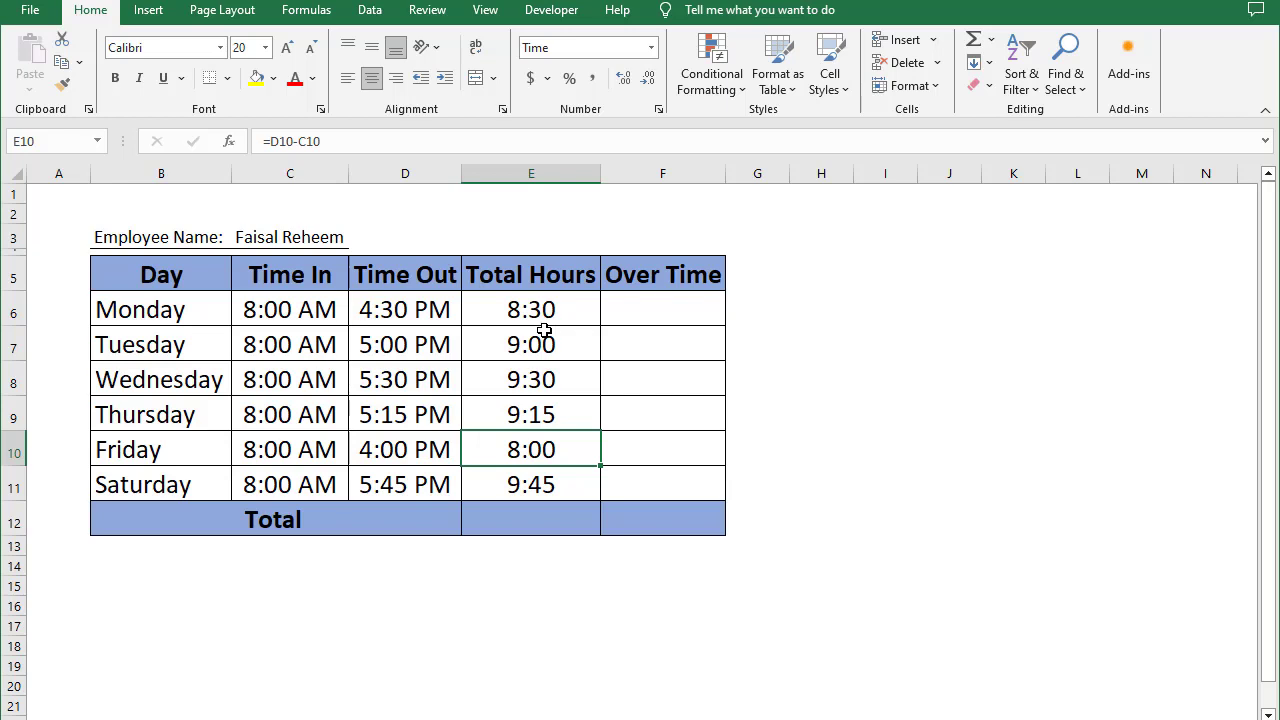
{"action": "left_click", "coordinate": [552, 315]}
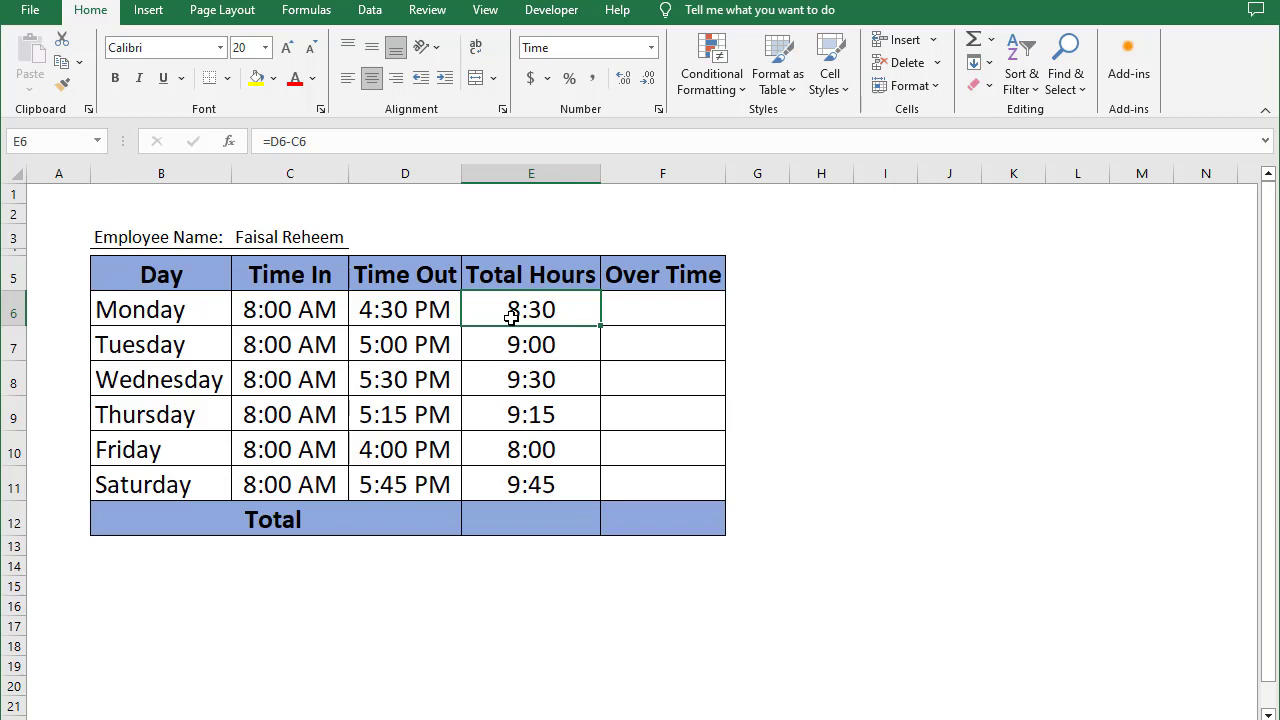
{"action": "left_click_drag", "start_coordinate": [318, 318], "coordinate": [323, 482]}
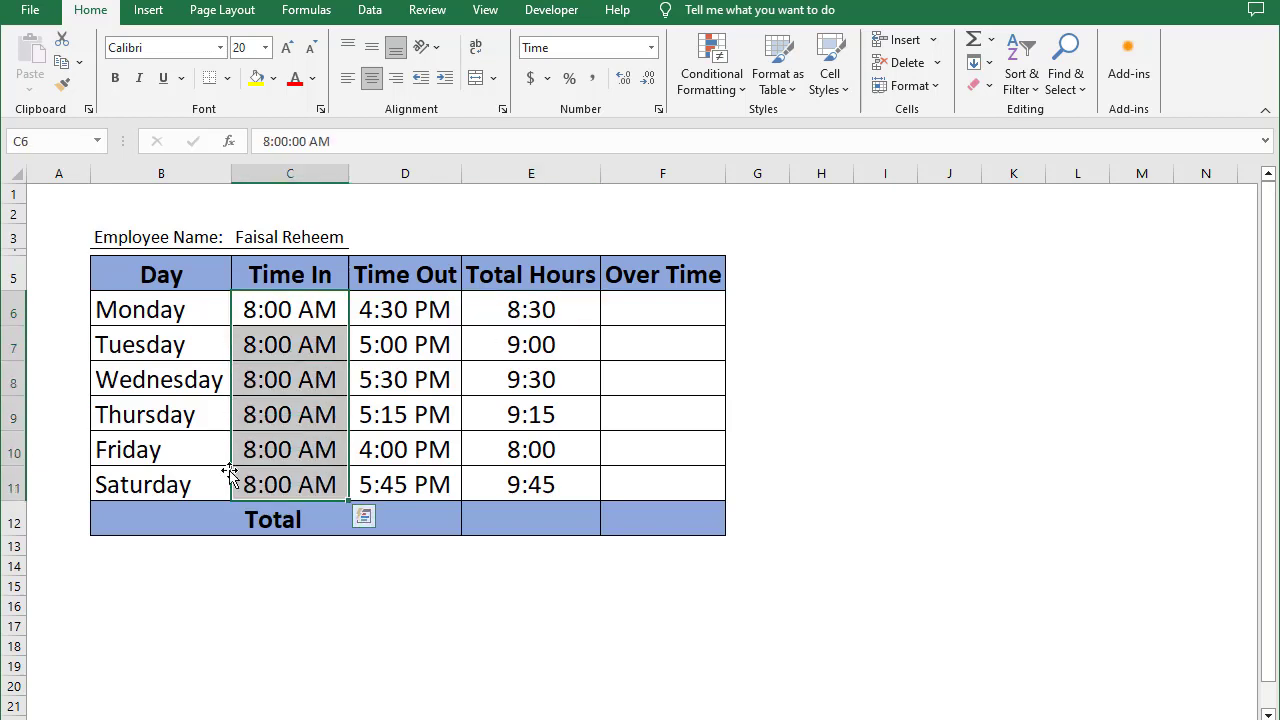
{"action": "left_click", "coordinate": [421, 318]}
{"action": "left_click_drag", "start_coordinate": [424, 340], "coordinate": [430, 488]}
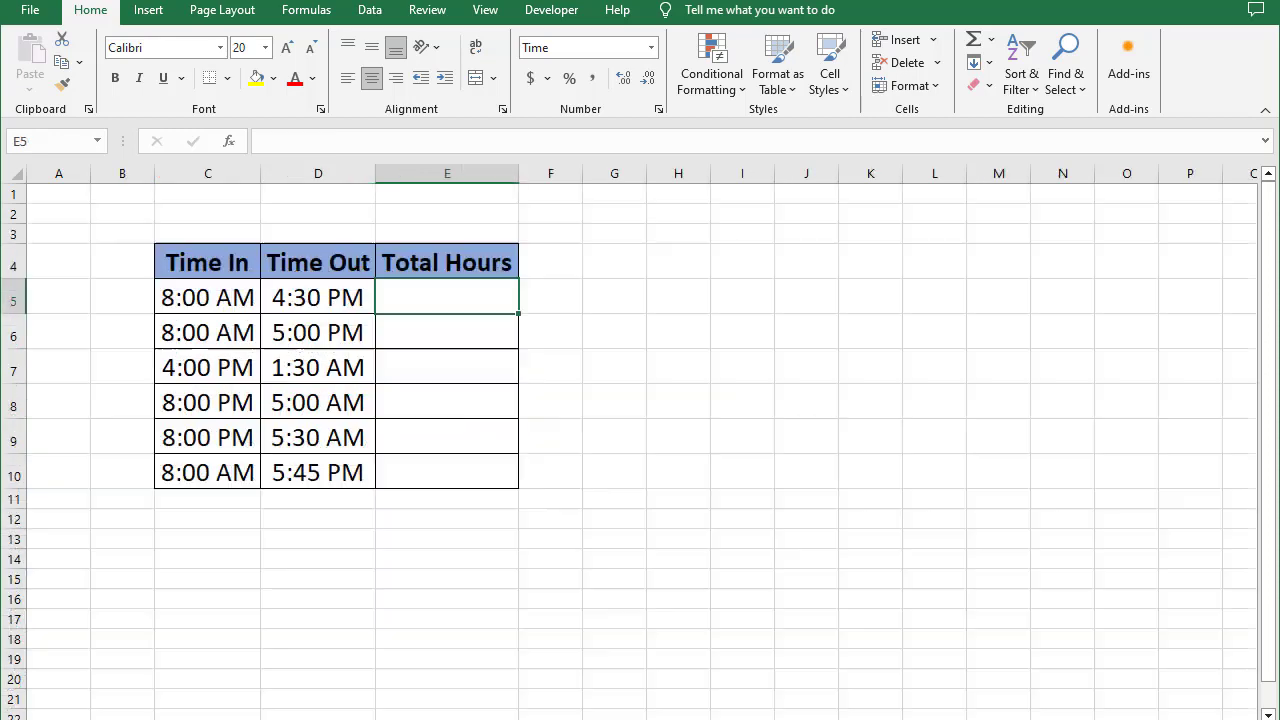
- Examine the Time In and Time Out pairs in rows 5 to 9, comparing daytime shifts with those crossing midnight
{"action": "left_click", "coordinate": [215, 300]}
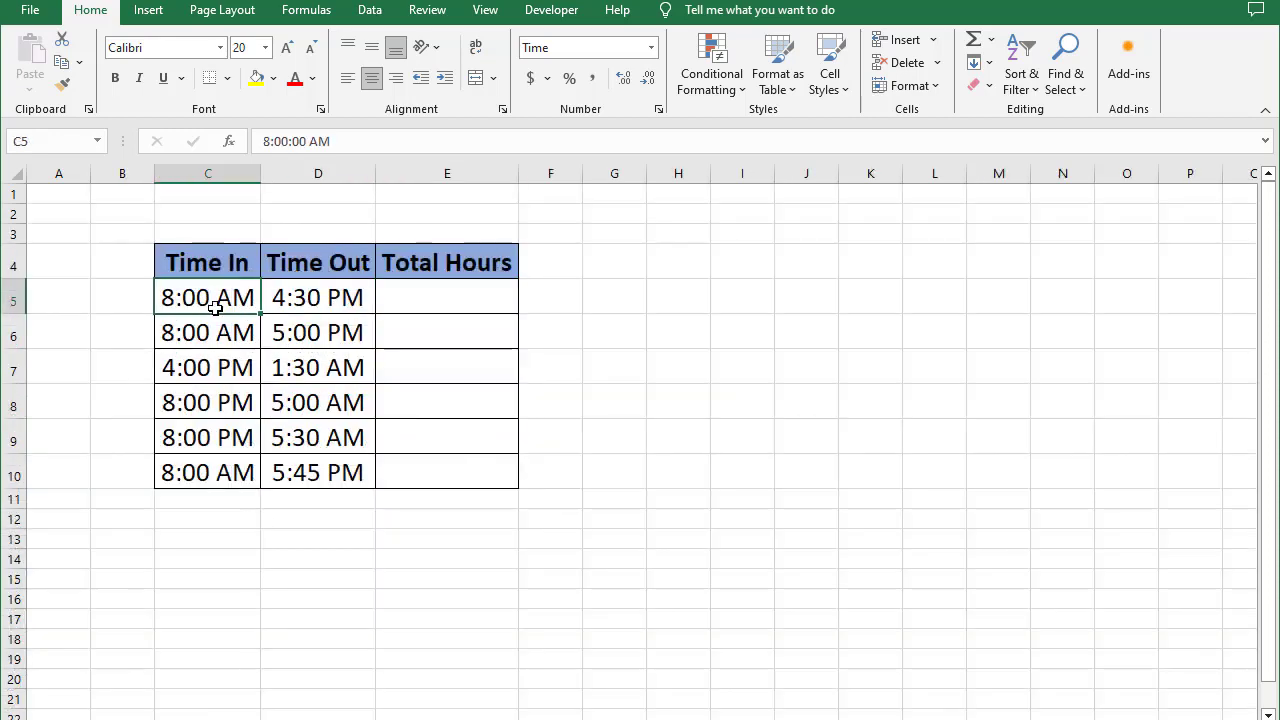
{"action": "left_click", "coordinate": [315, 296]}
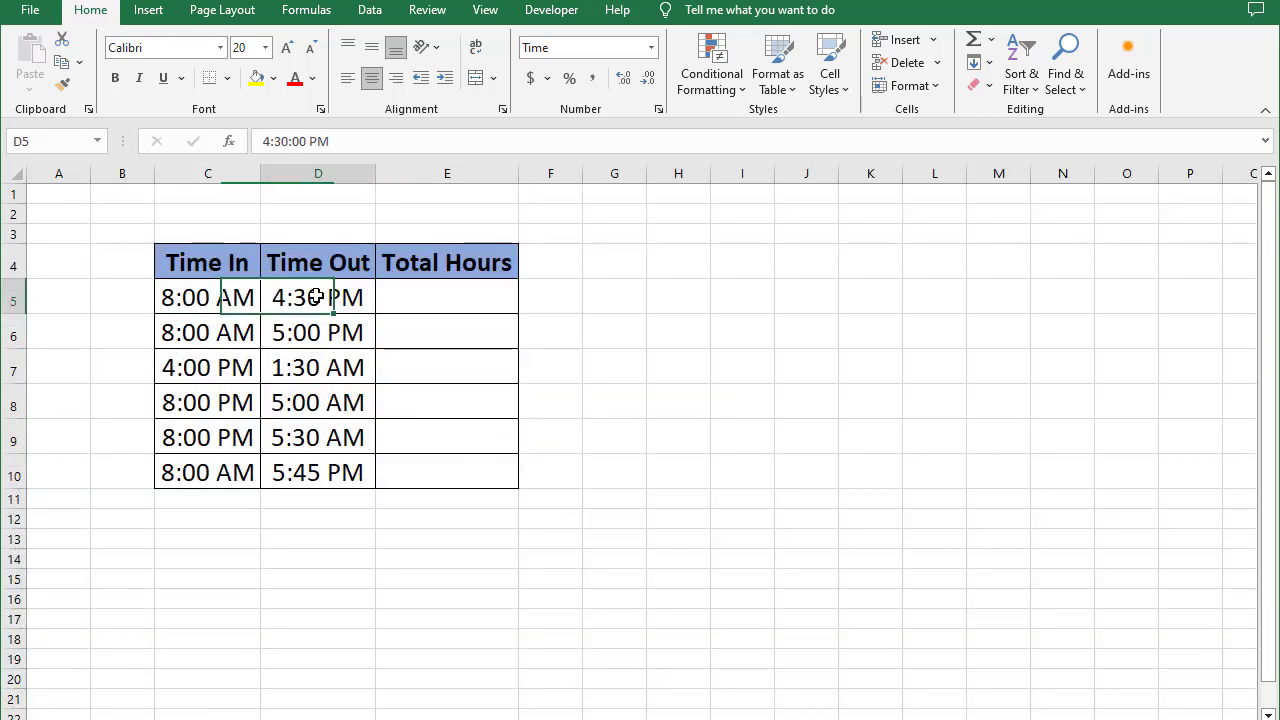
{"action": "left_click", "coordinate": [213, 340]}
{"action": "left_click", "coordinate": [304, 338]}
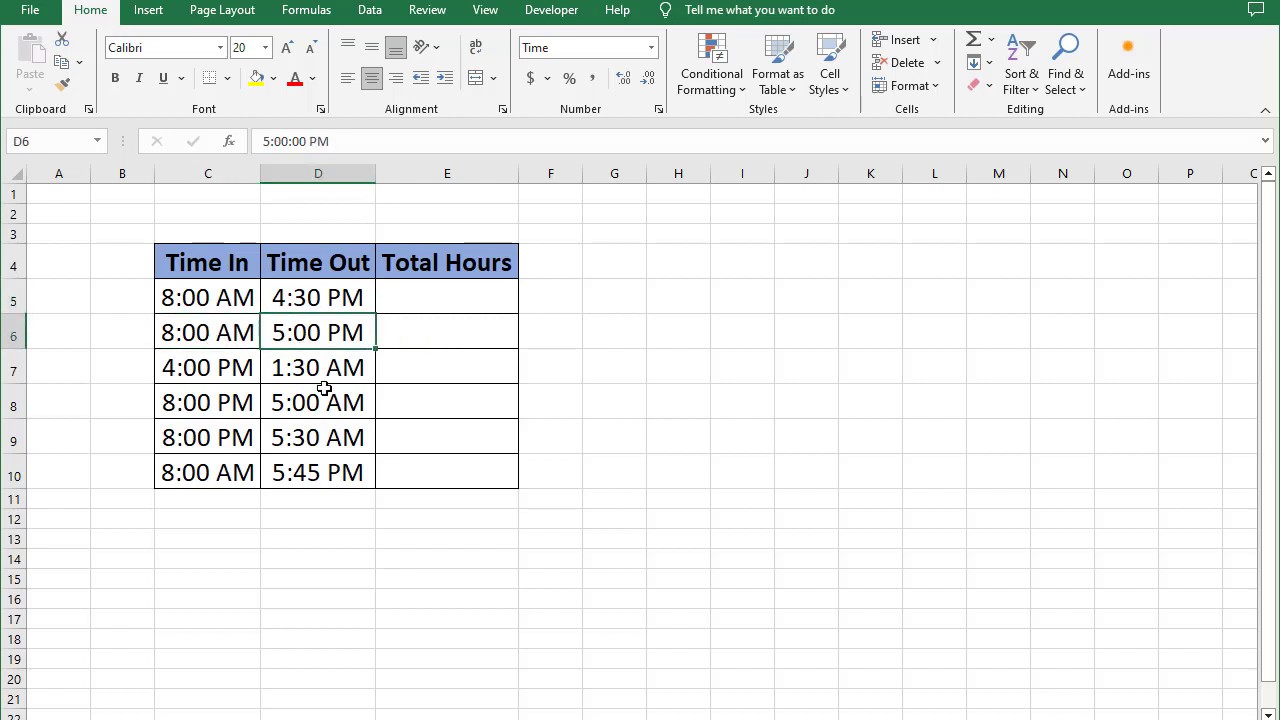
{"action": "left_click", "coordinate": [199, 373]}
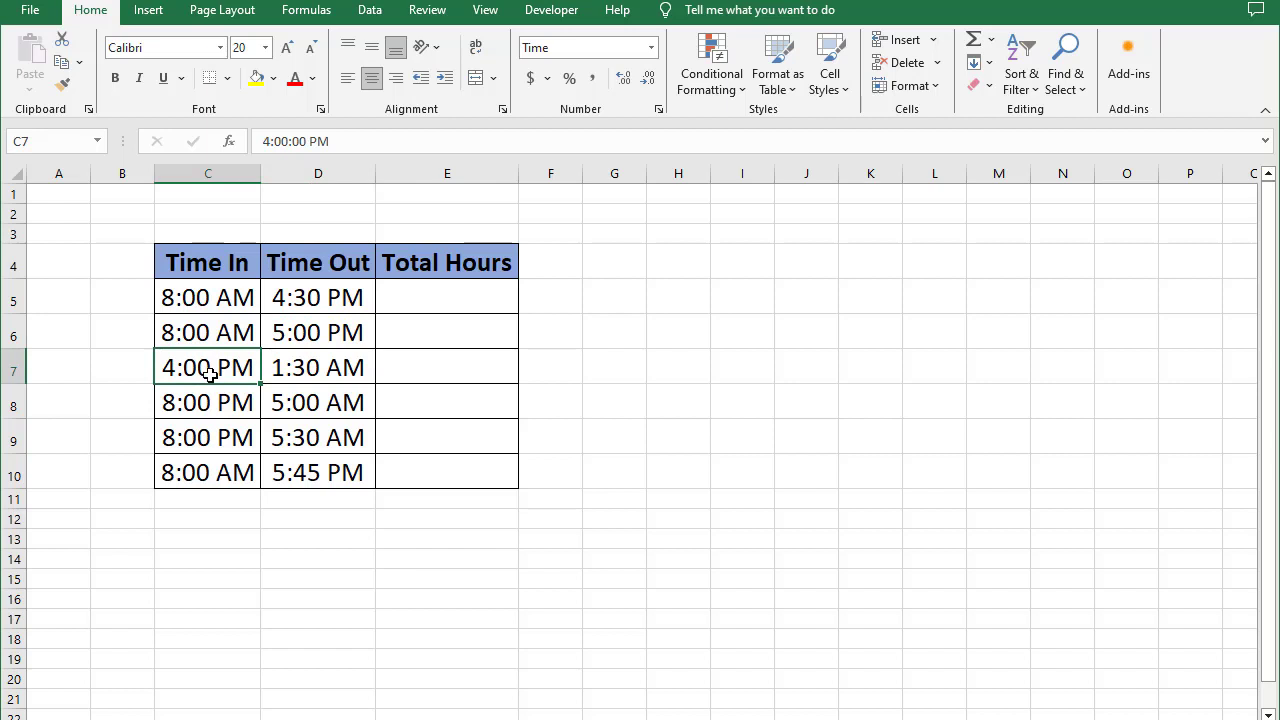
{"action": "left_click", "coordinate": [316, 375]}
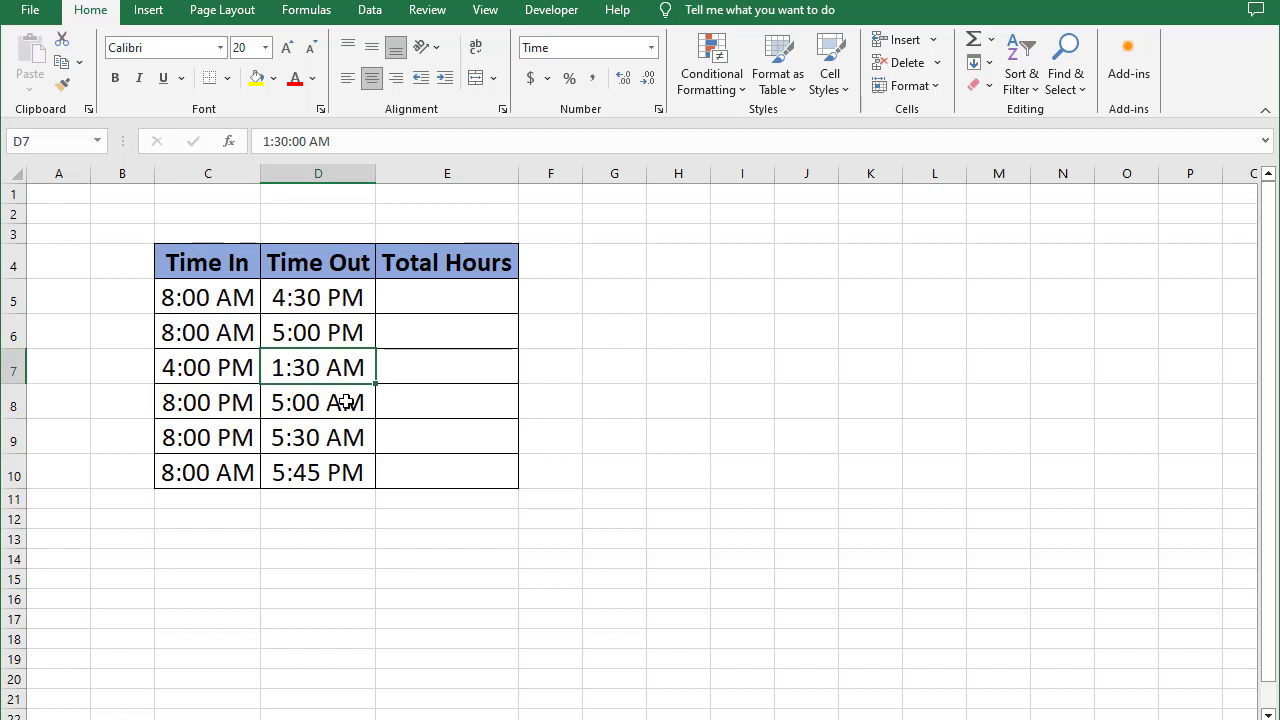
{"action": "left_click", "coordinate": [212, 412]}
{"action": "left_click", "coordinate": [225, 438]}
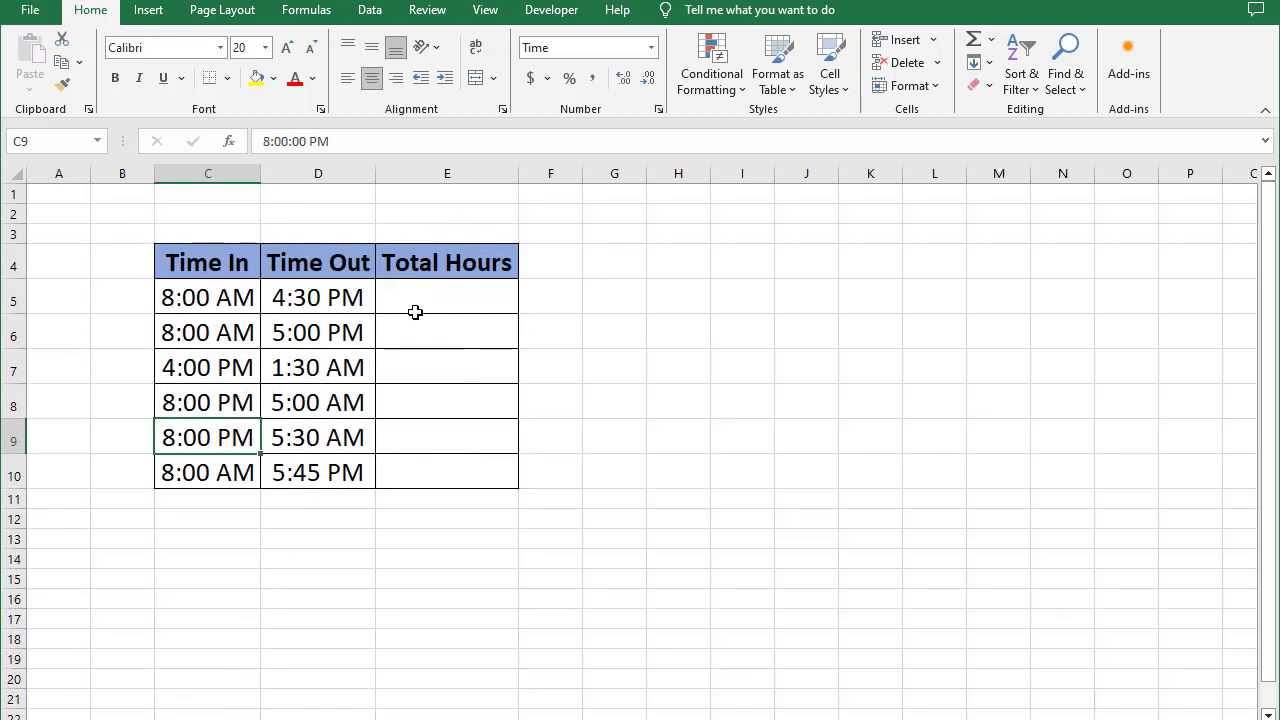
{"action": "left_click", "coordinate": [417, 312]}
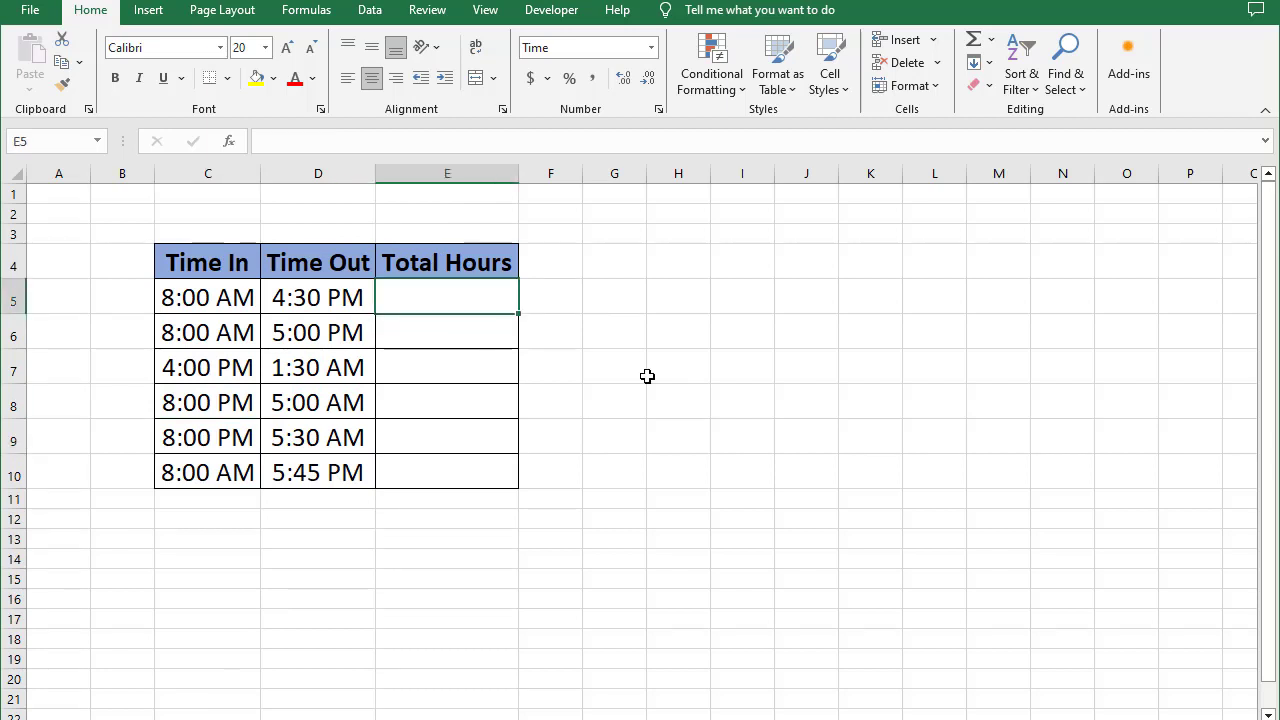
{"action": "type", "text": "=Sheet2!"}
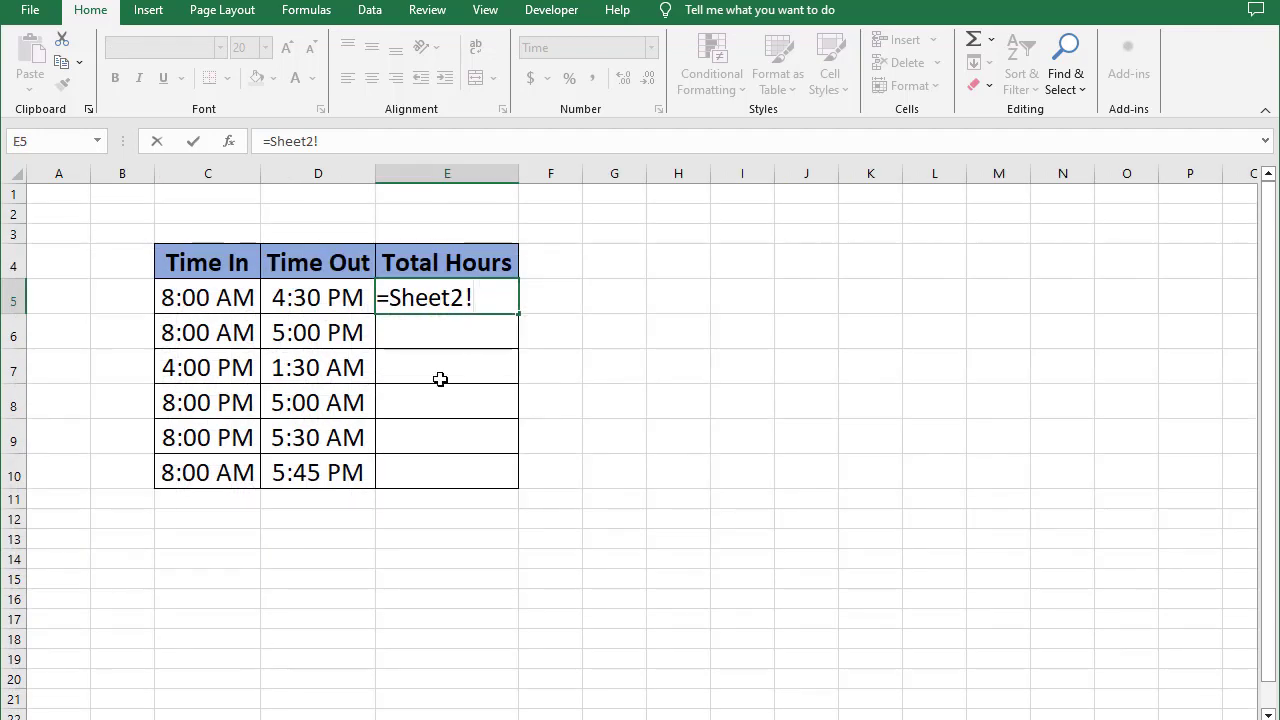
{"action": "key", "text": "BackSpace"}
{"action": "key", "text": "BackSpace"}
{"action": "key", "text": "BackSpace"}
{"action": "key", "text": "BackSpace"}
{"action": "key", "text": "BackSpace"}
{"action": "key", "text": "BackSpace"}
{"action": "key", "text": "BackSpace"}
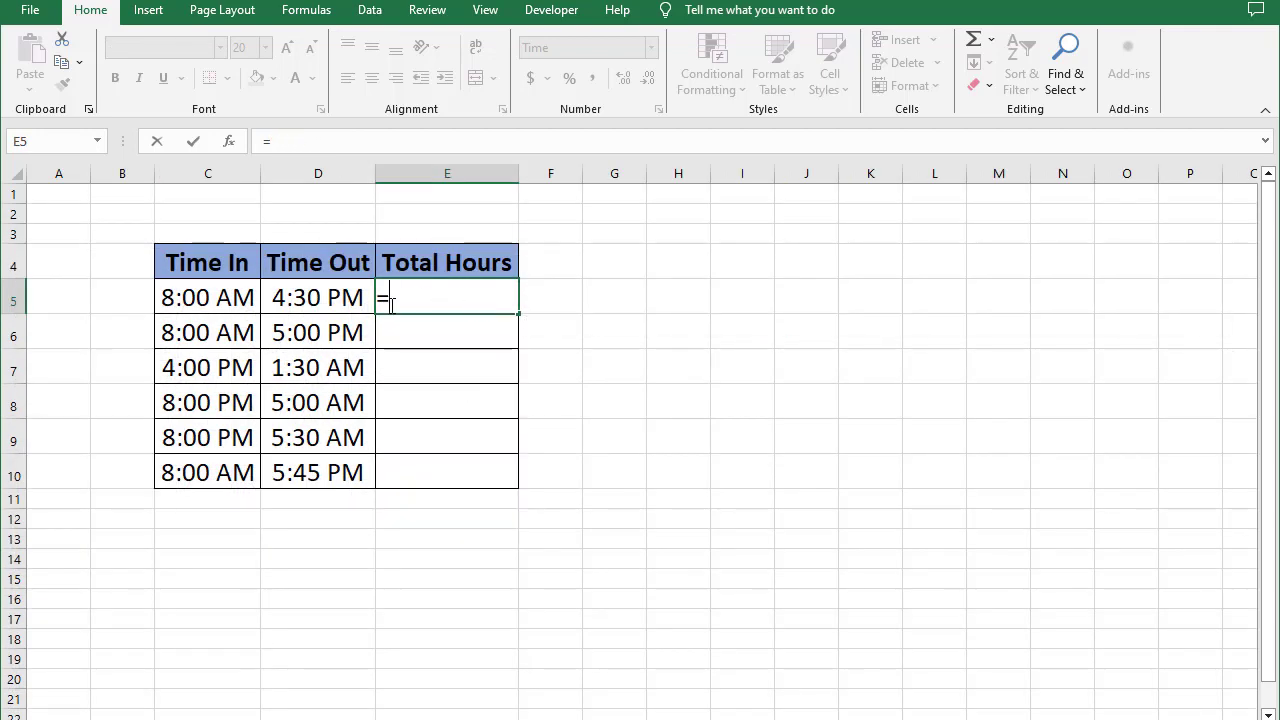
{"action": "left_click", "coordinate": [338, 297]}
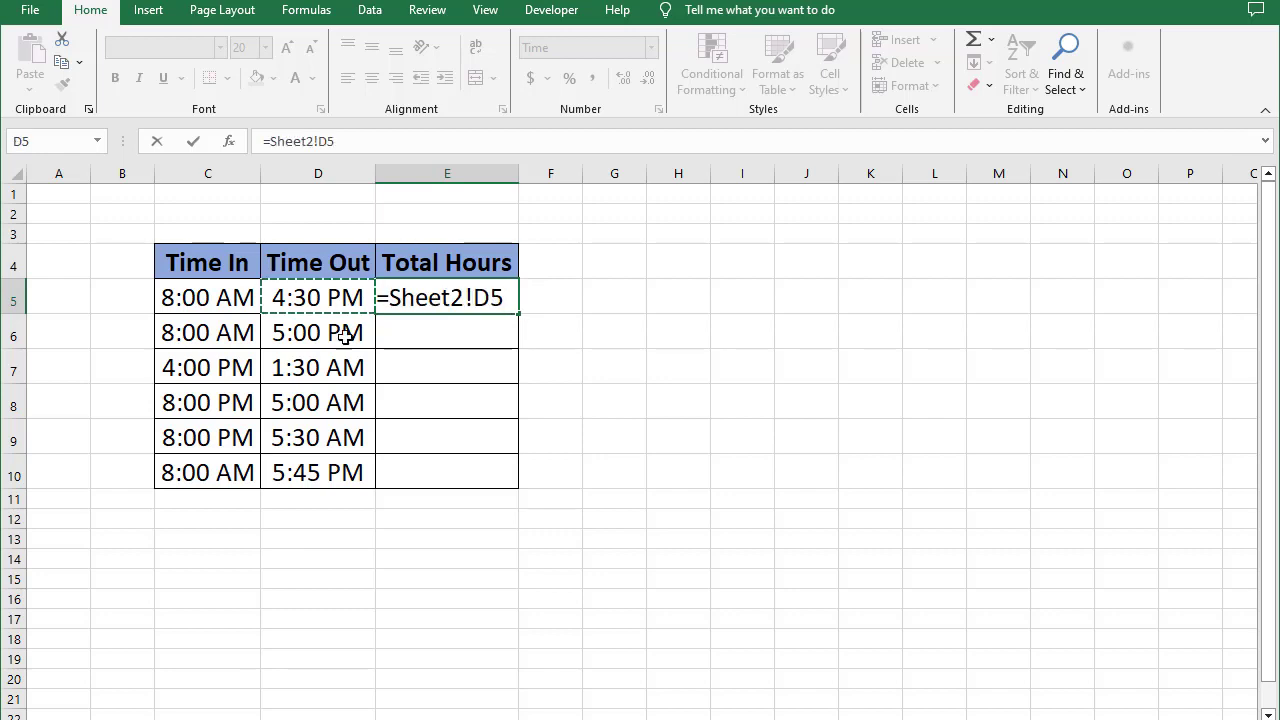
{"action": "key", "text": "BackSpace"}
{"action": "key", "text": "BackSpace"}
{"action": "key", "text": "BackSpace"}
{"action": "key", "text": "BackSpace"}
{"action": "key", "text": "BackSpace"}
{"action": "key", "text": "BackSpace"}
{"action": "key", "text": "BackSpace"}
{"action": "key", "text": "BackSpace"}
{"action": "key", "text": "BackSpace"}
{"action": "key", "text": "BackSpace"}
{"action": "key", "text": "BackSpace"}
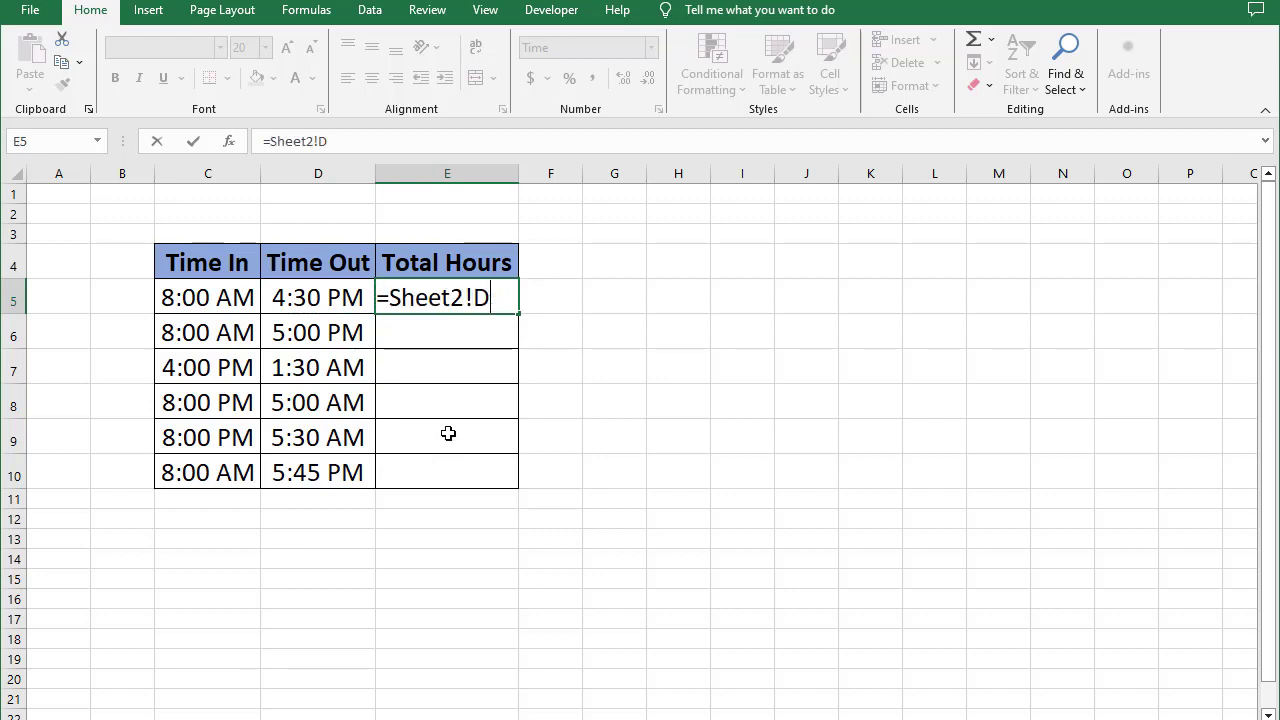
- Try calculating Total Hours in E5 with =Sheet2!D5-Sheet2!C5 and fill the formula down to E10
{"action": "type", "text": "="}
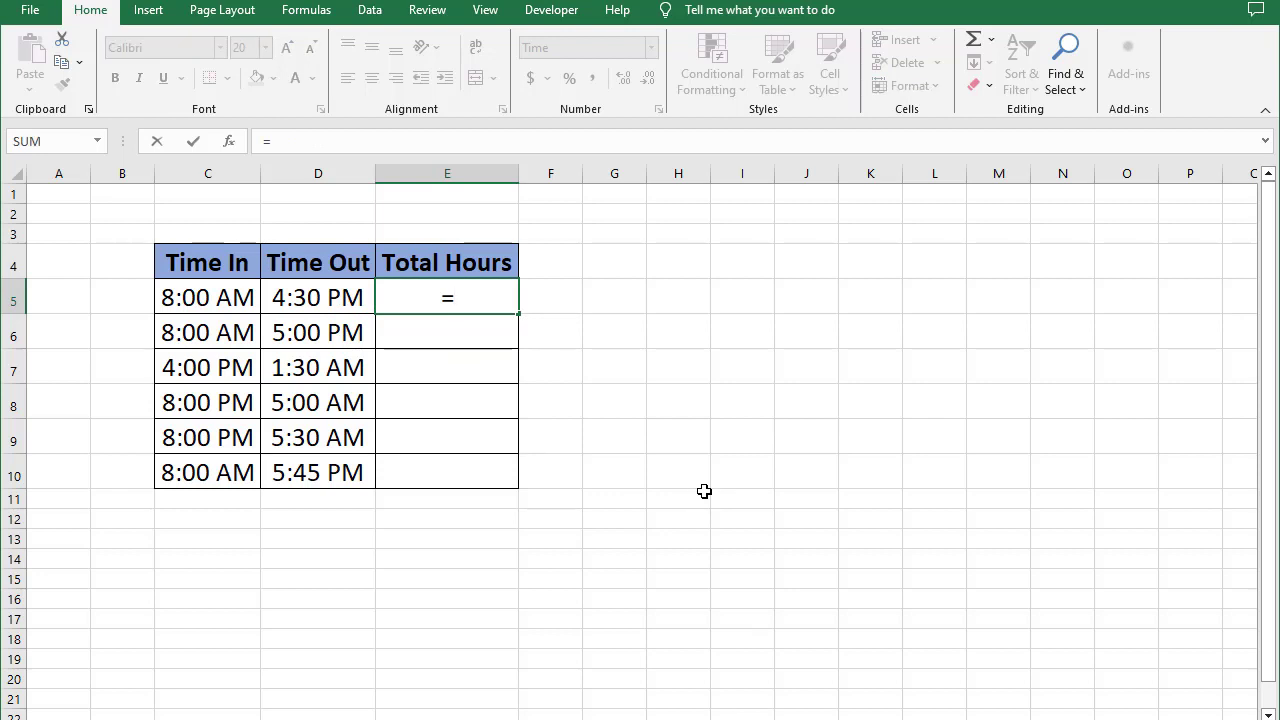
{"action": "left_click", "coordinate": [313, 297]}
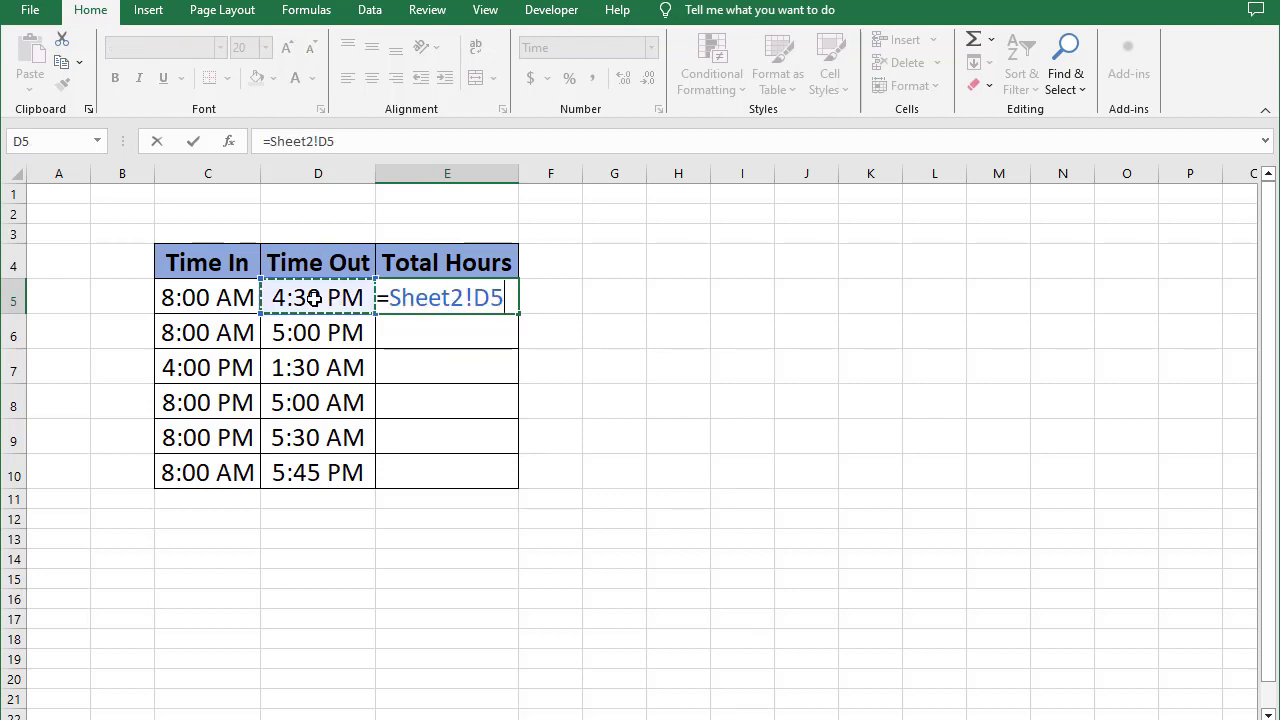
{"action": "type", "text": "-"}
{"action": "left_click", "coordinate": [243, 299]}
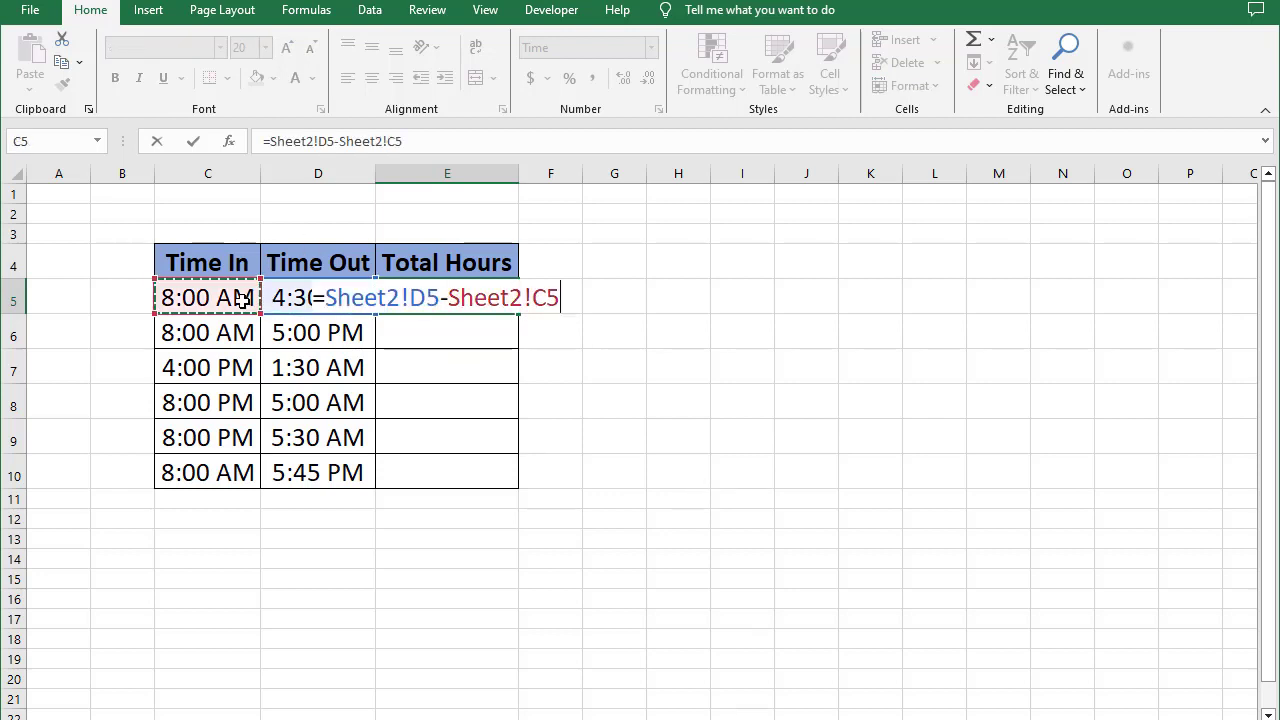
{"action": "key", "text": "Return"}
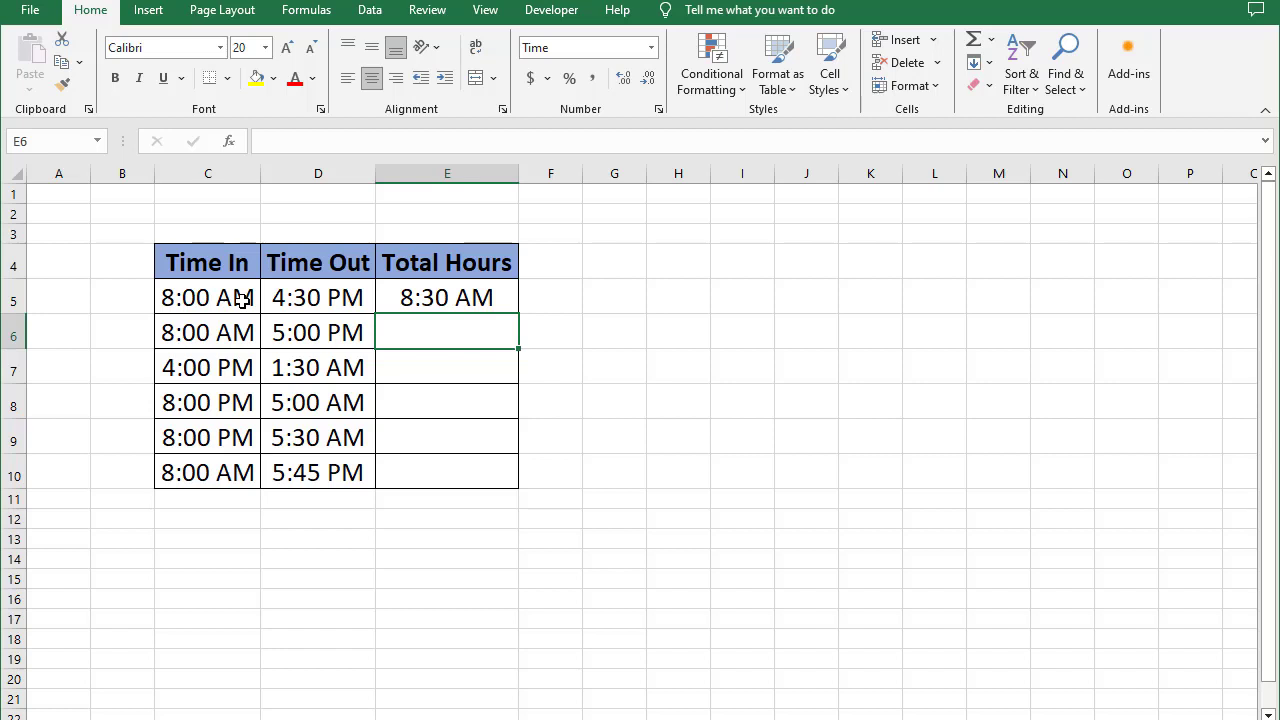
{"action": "left_click", "coordinate": [444, 296]}
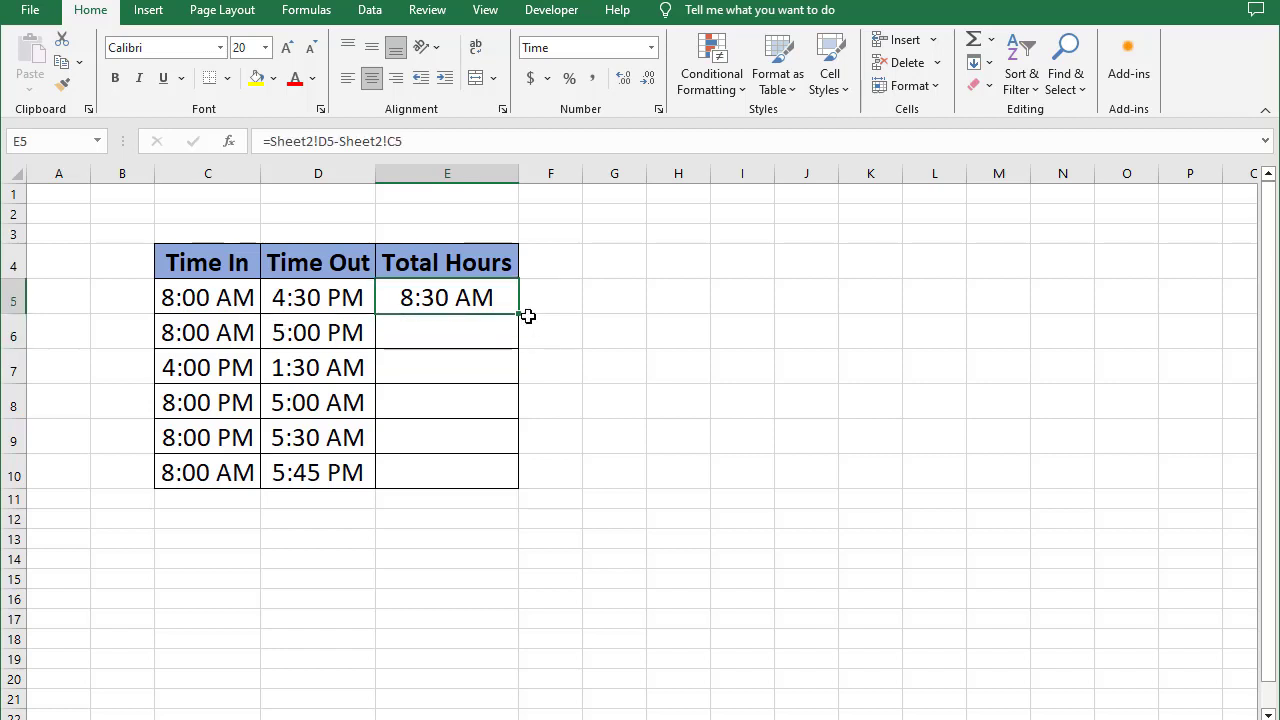
{"action": "left_click_drag", "start_coordinate": [527, 316], "coordinate": [530, 475]}
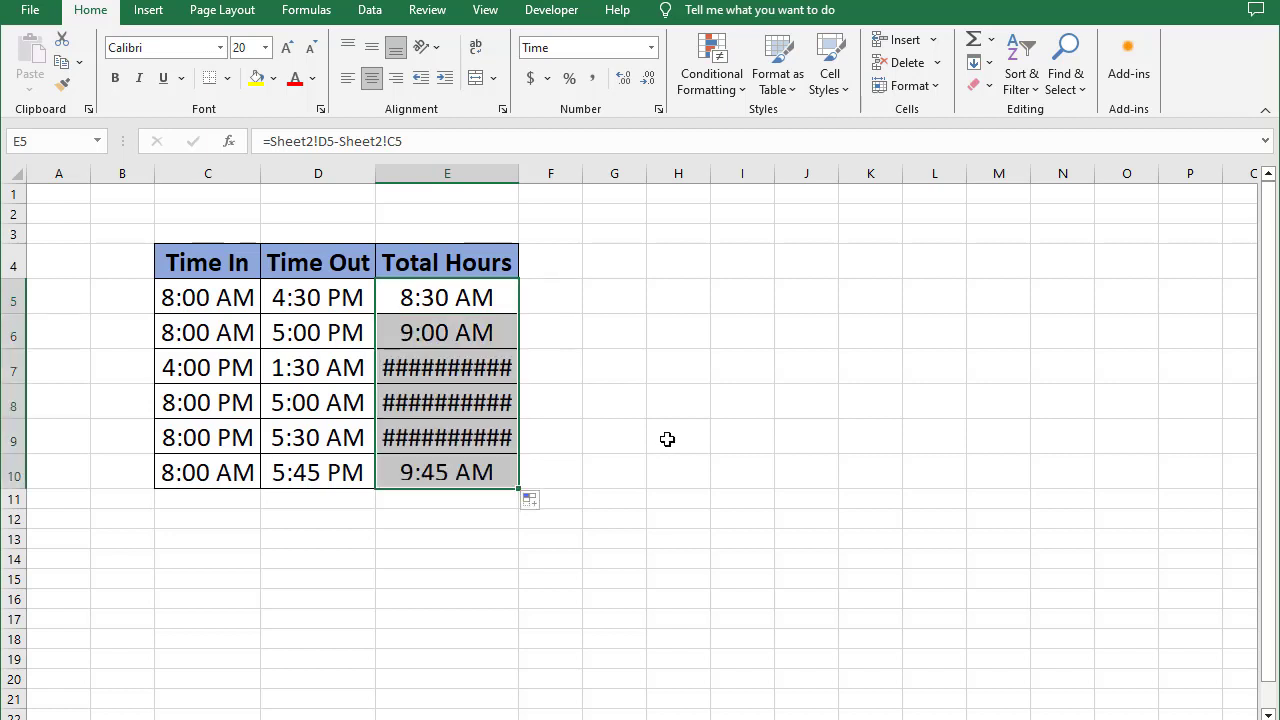
- Compare the Time In, Time Out and Total Hours cells in rows 6 and 7, then inspect E7:E9
{"action": "left_click", "coordinate": [208, 334]}
{"action": "left_click", "coordinate": [283, 333]}
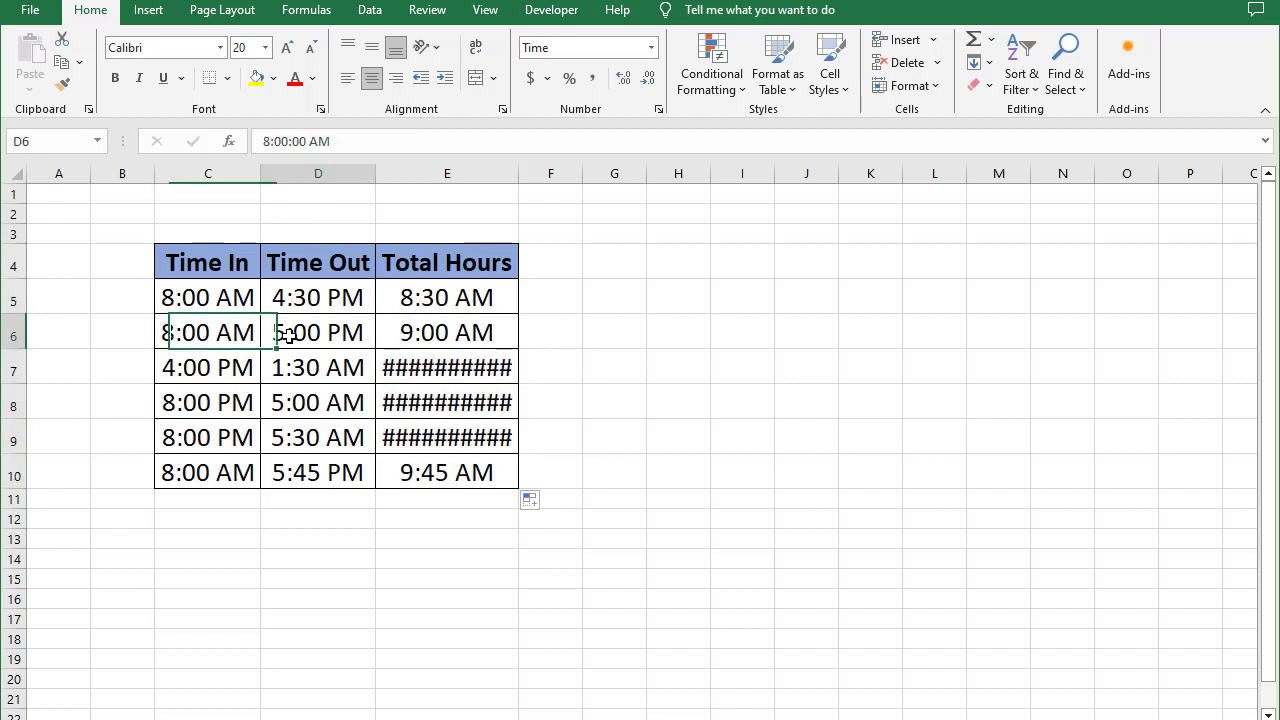
{"action": "left_click", "coordinate": [424, 330]}
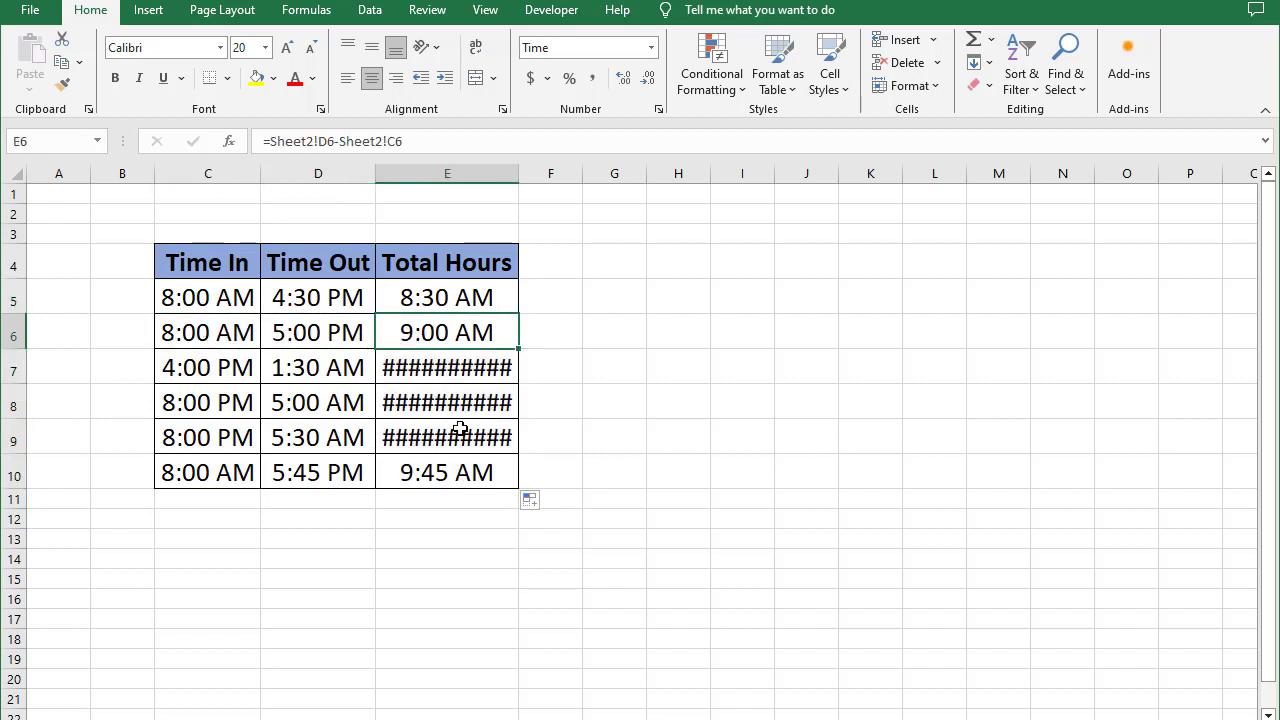
{"action": "left_click", "coordinate": [224, 371]}
{"action": "left_click", "coordinate": [340, 371]}
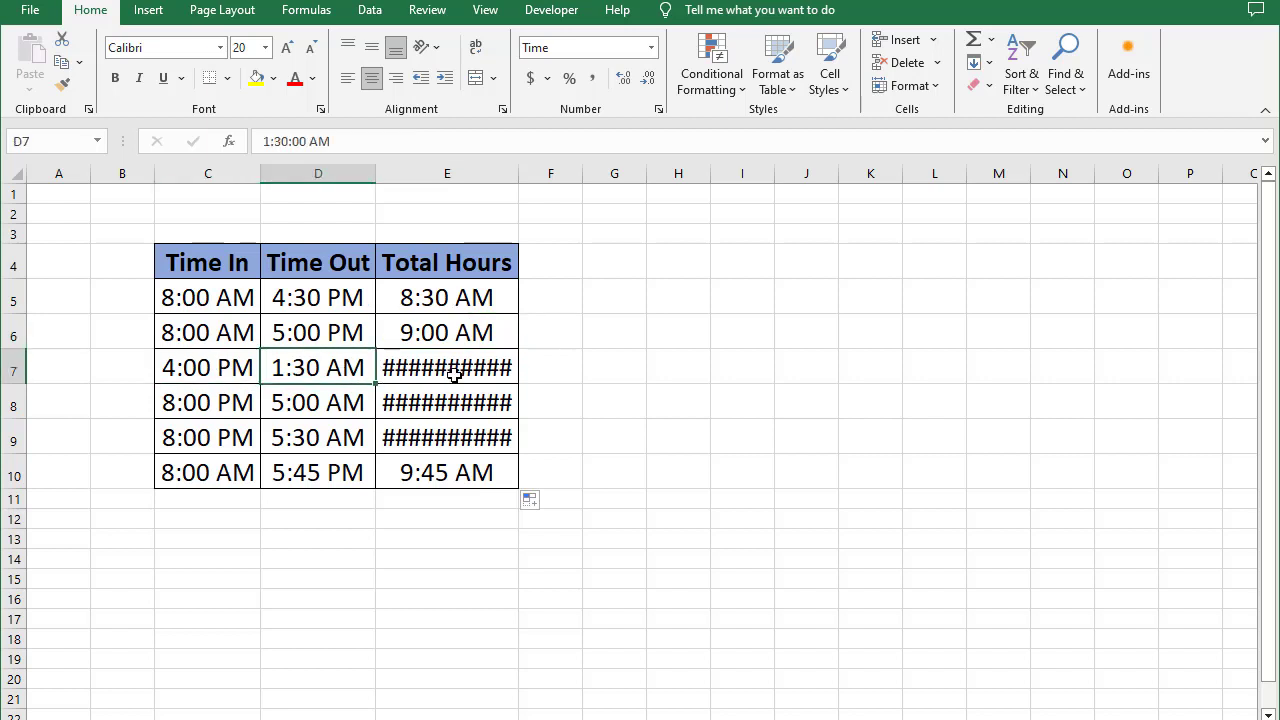
{"action": "left_click_drag", "start_coordinate": [454, 374], "coordinate": [451, 434]}
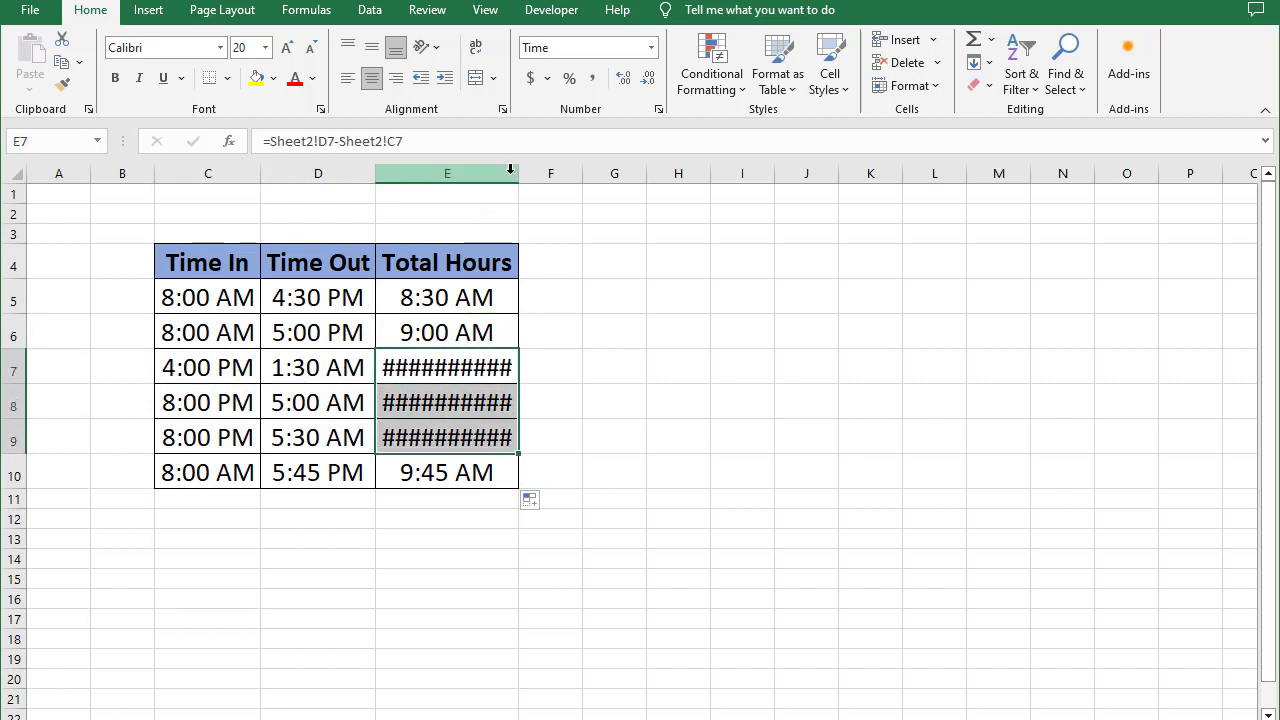
- Widen the Total Hours column E to about one and a half times its original width
{"action": "left_click_drag", "start_coordinate": [514, 174], "coordinate": [840, 220]}
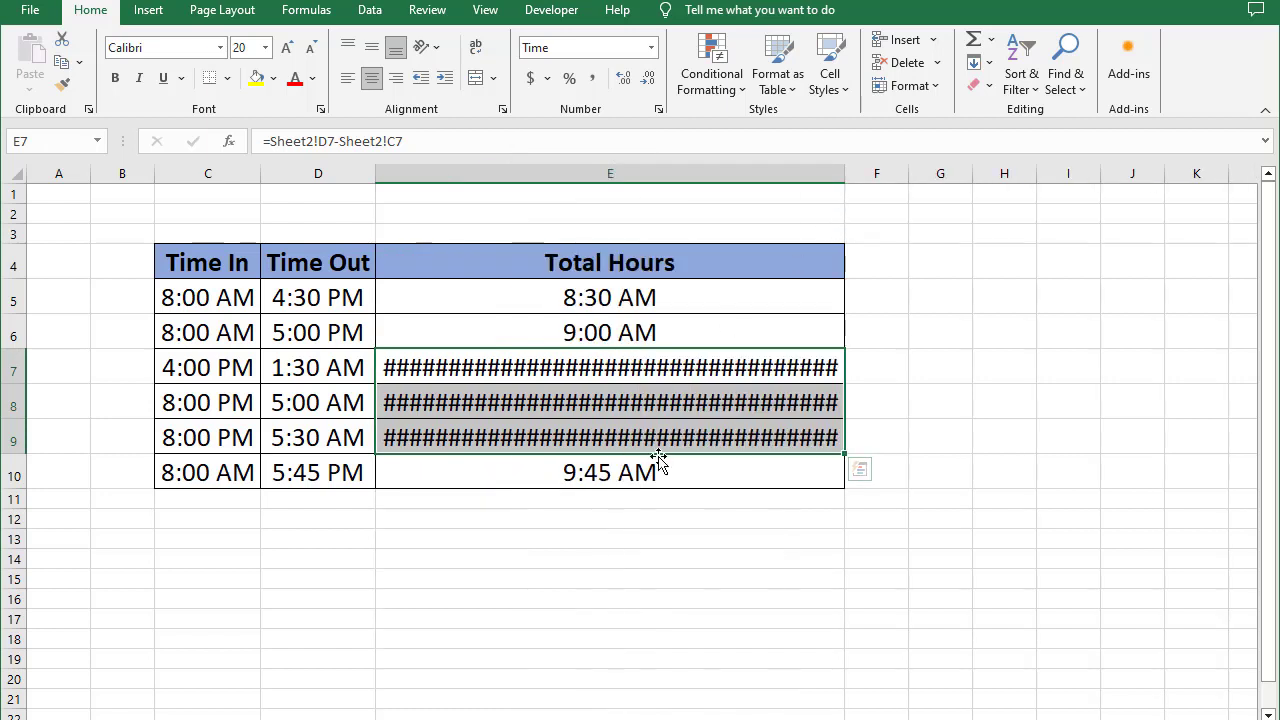
{"action": "left_click", "coordinate": [638, 408]}
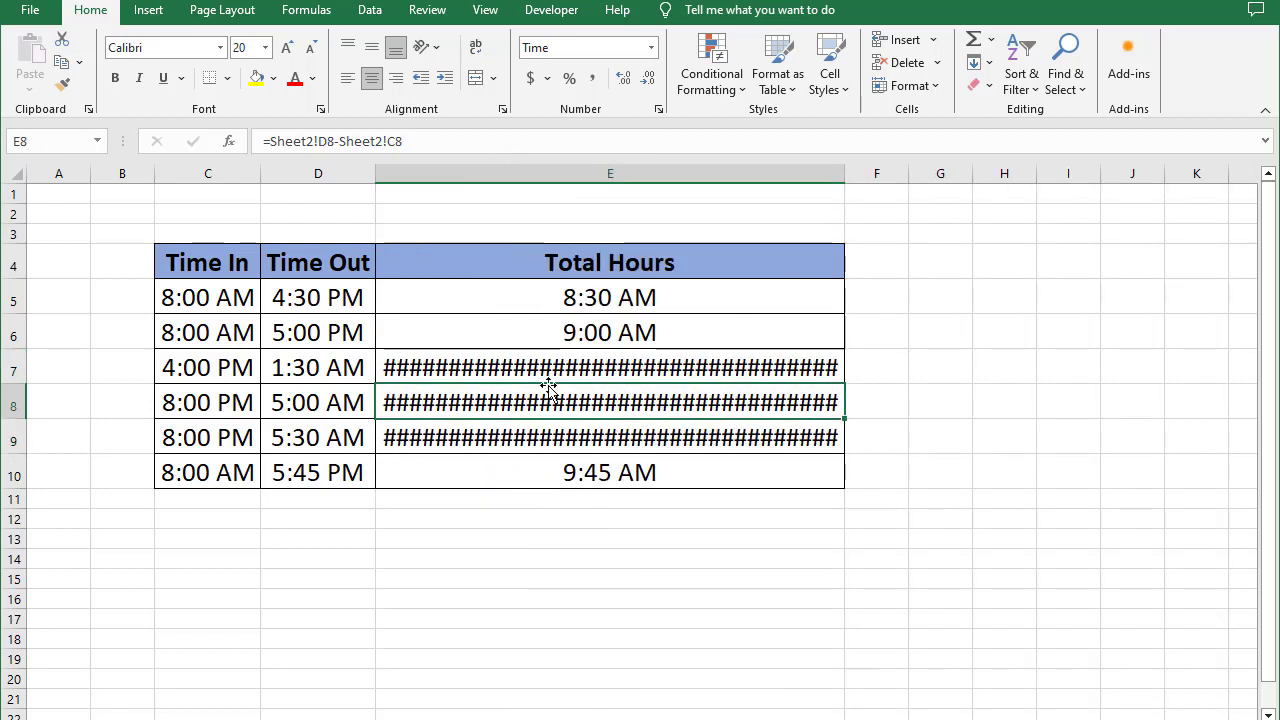
{"action": "left_click_drag", "start_coordinate": [845, 174], "coordinate": [508, 236]}
{"action": "left_click_drag", "start_coordinate": [504, 182], "coordinate": [608, 217]}
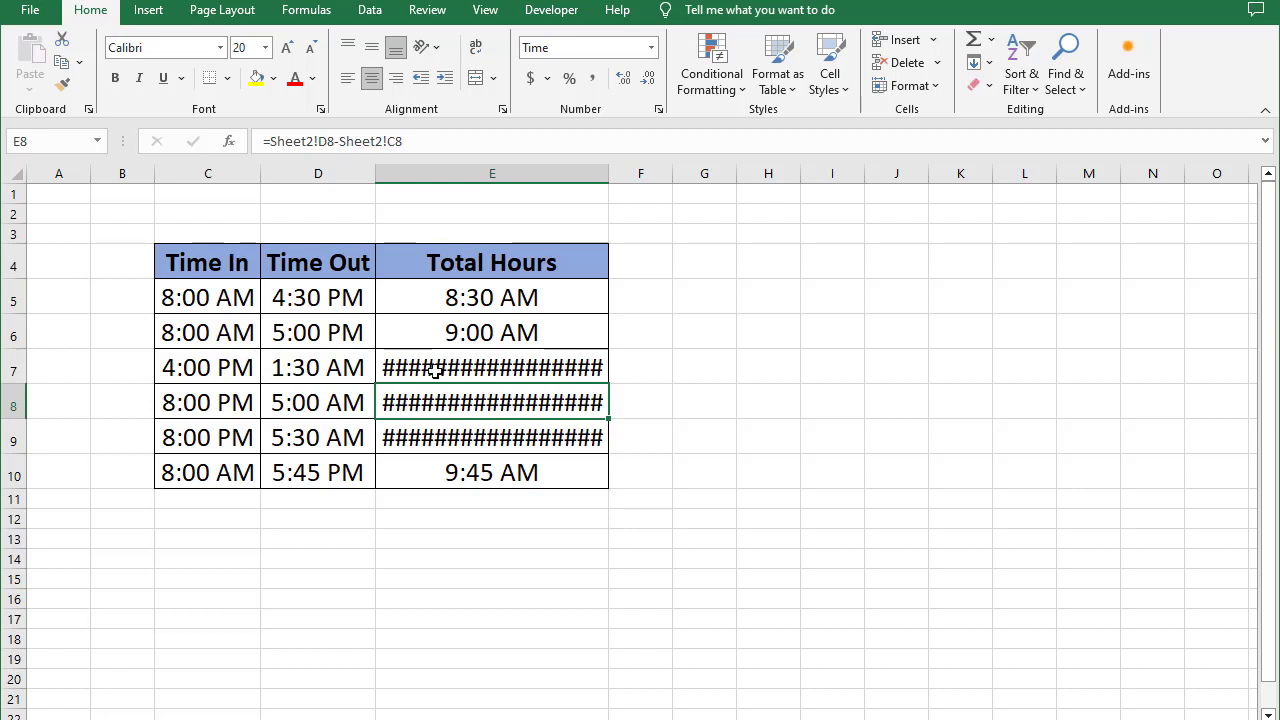
- Clear the simple subtraction formulas from the Total Hours cells E5:E10
{"action": "left_click", "coordinate": [439, 305]}
{"action": "left_click_drag", "start_coordinate": [441, 341], "coordinate": [477, 468]}
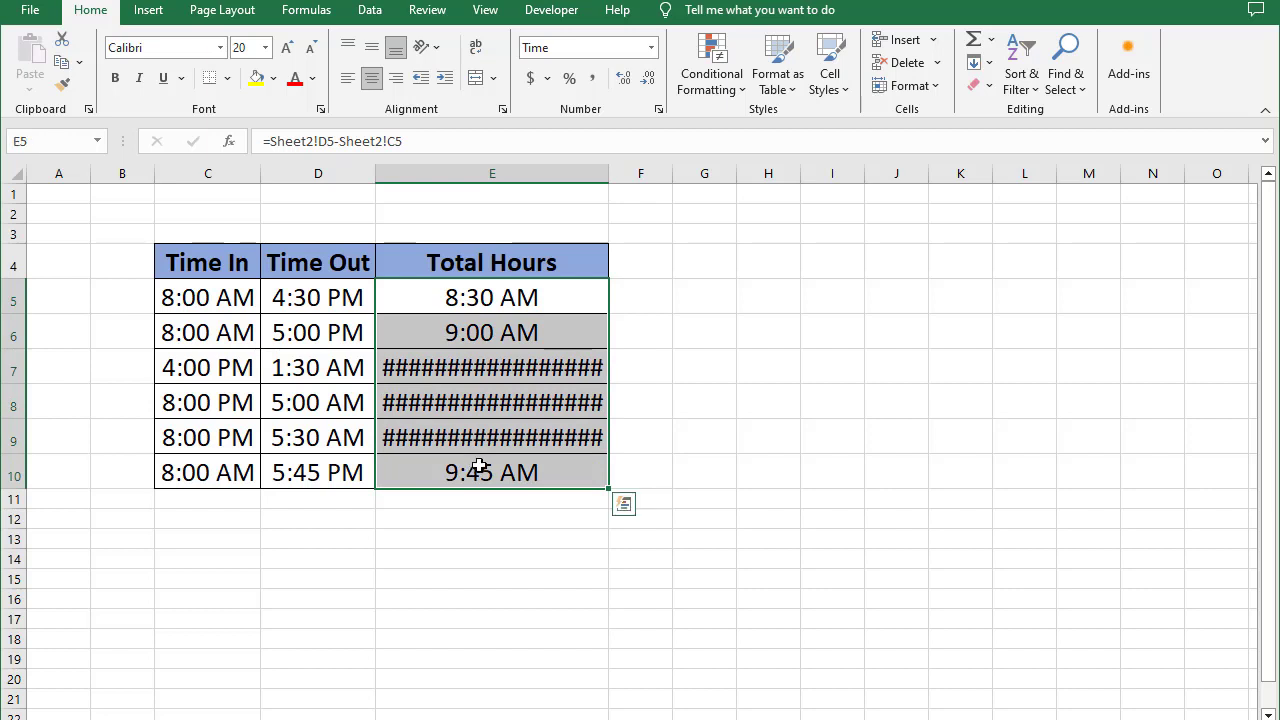
{"action": "key", "text": "Delete"}
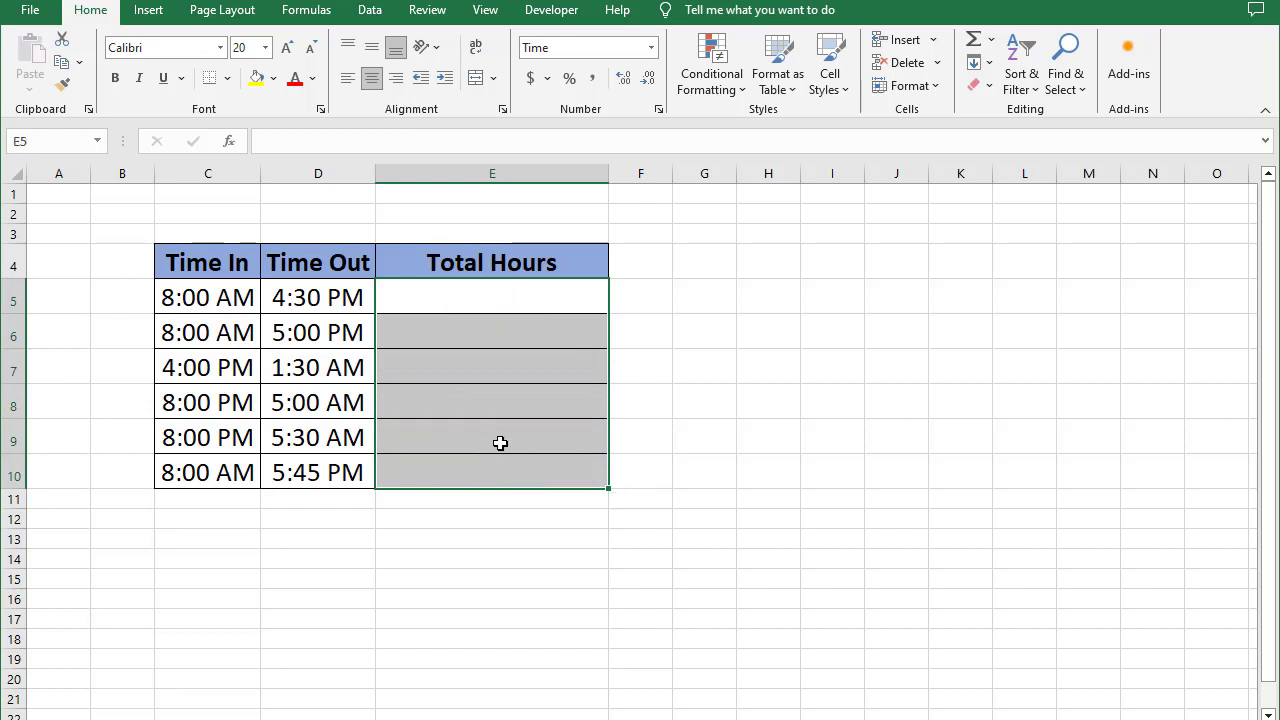
{"action": "left_click", "coordinate": [518, 412]}
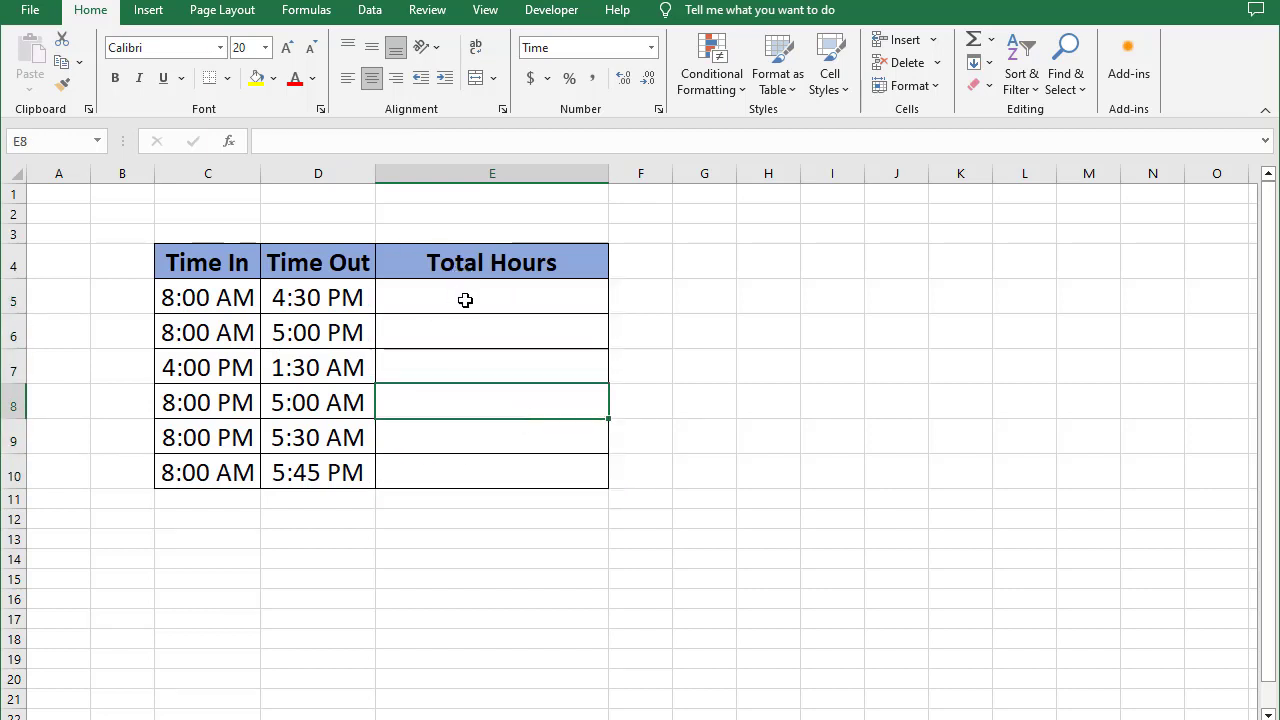
- Calculate Total Hours in E5, covering shifts past midnight, with the formula =IF(D5>C5,D5-C5,D5-C5+1)
{"action": "left_click", "coordinate": [465, 300]}
{"action": "type", "text": "=IF("}
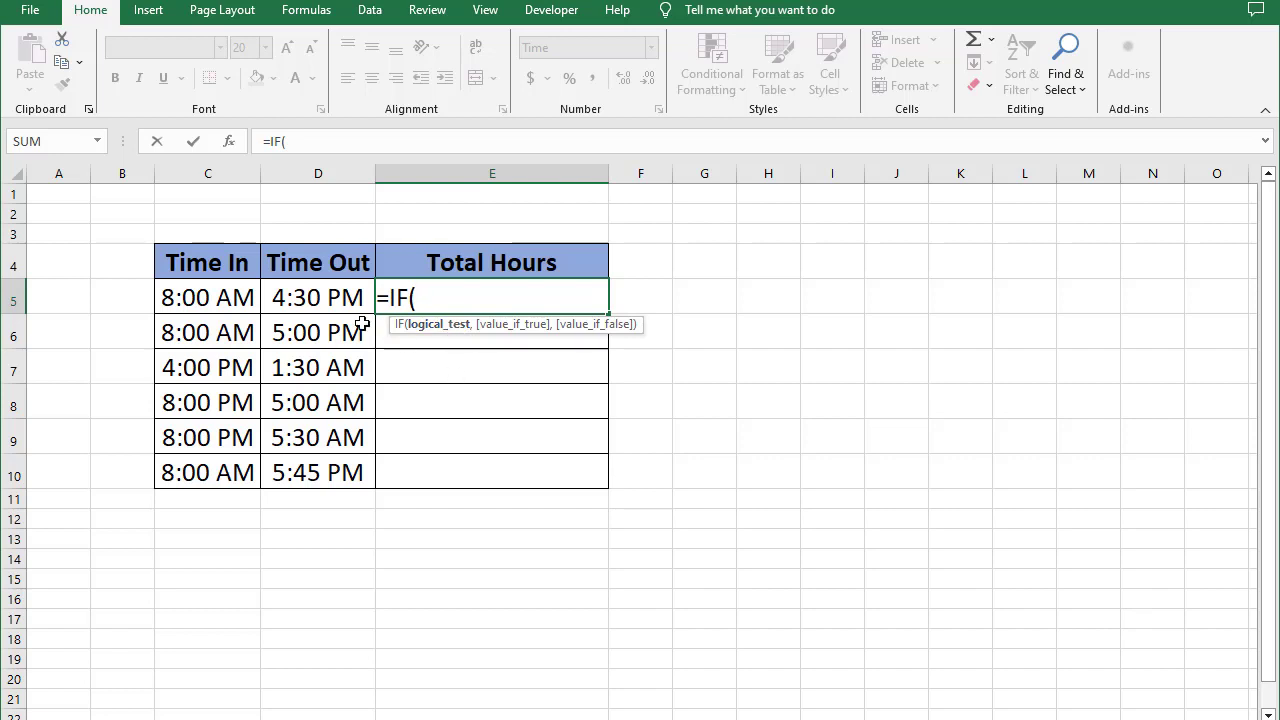
{"action": "left_click", "coordinate": [303, 297]}
{"action": "type", "text": ">"}
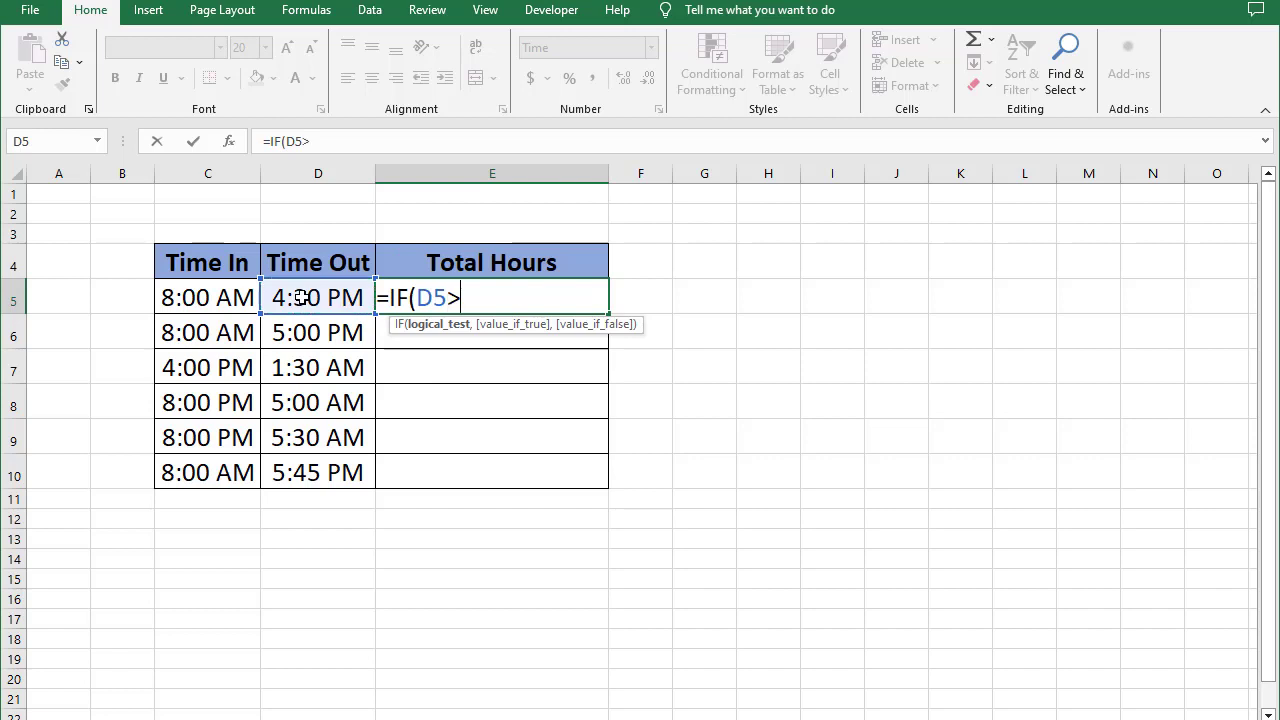
{"action": "left_click", "coordinate": [188, 297]}
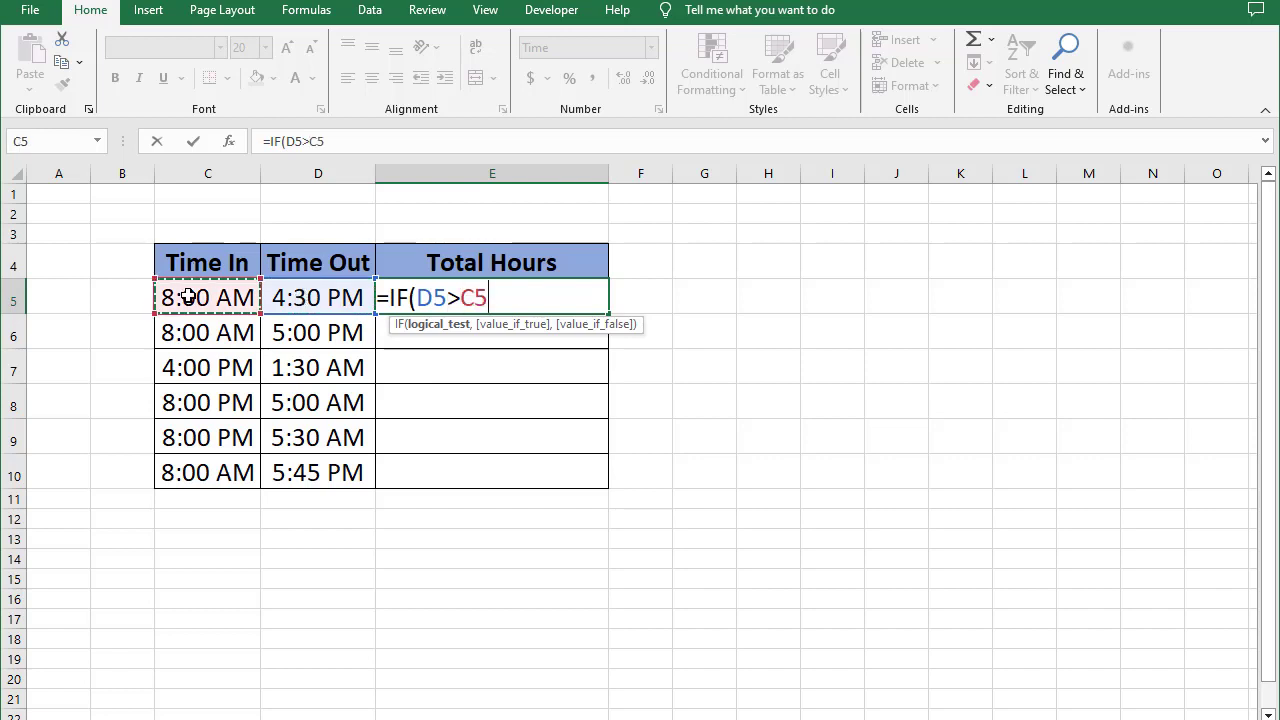
{"action": "type", "text": ","}
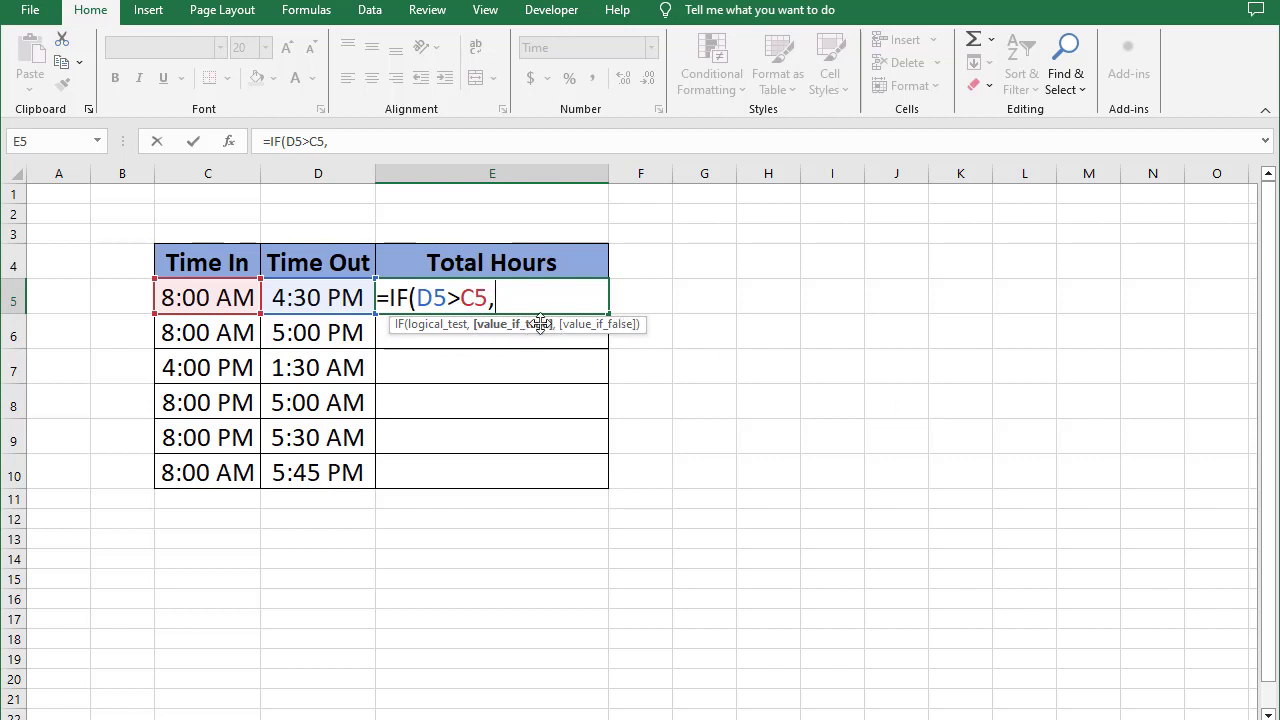
{"action": "left_click", "coordinate": [330, 305]}
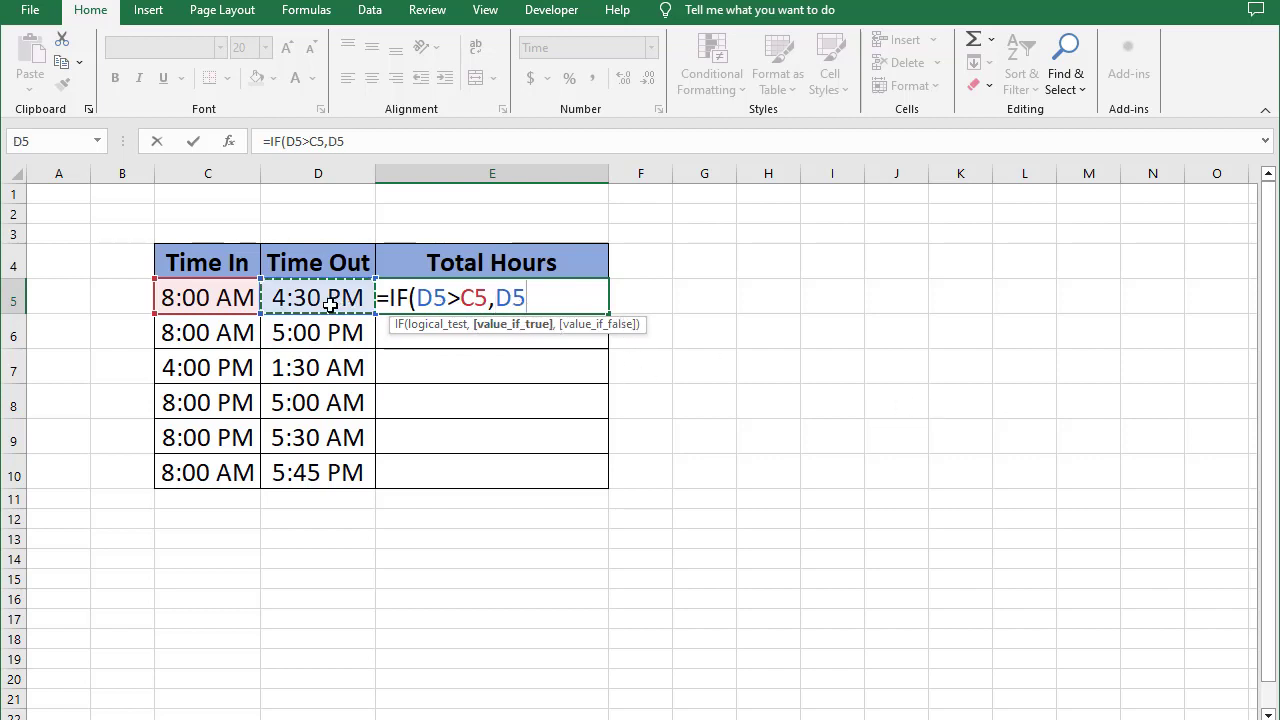
{"action": "type", "text": "-"}
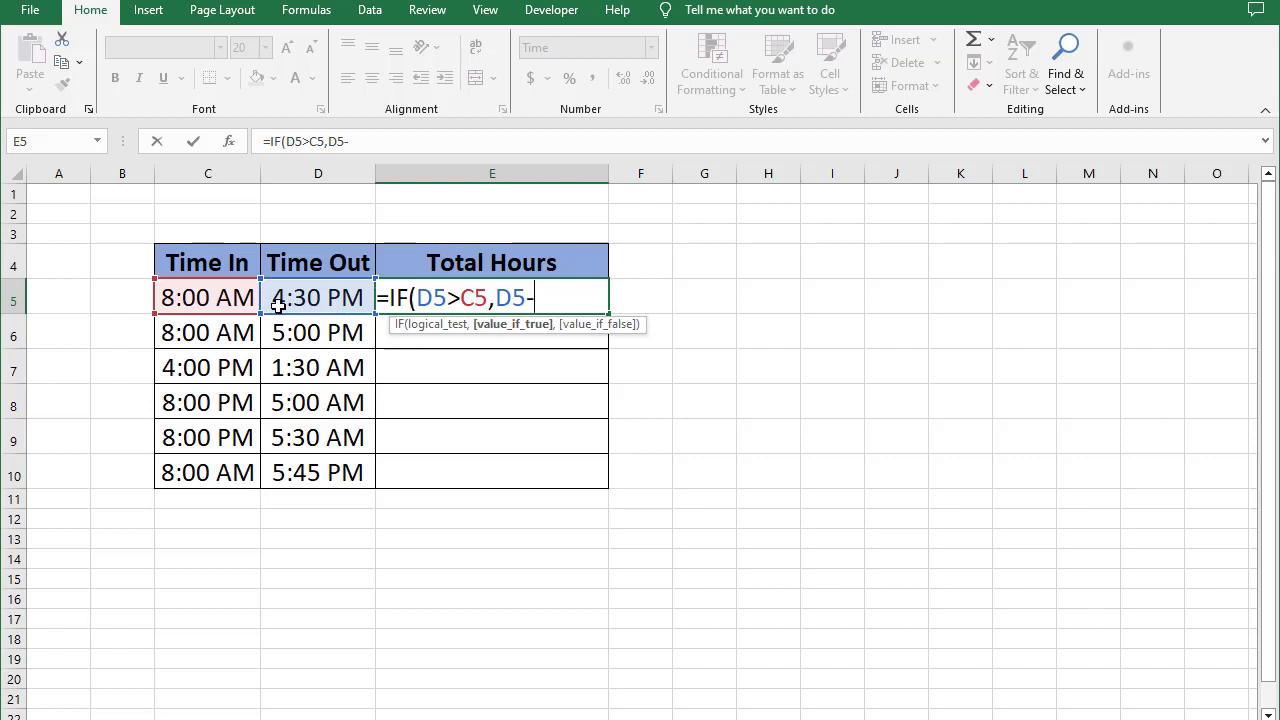
{"action": "left_click", "coordinate": [229, 296]}
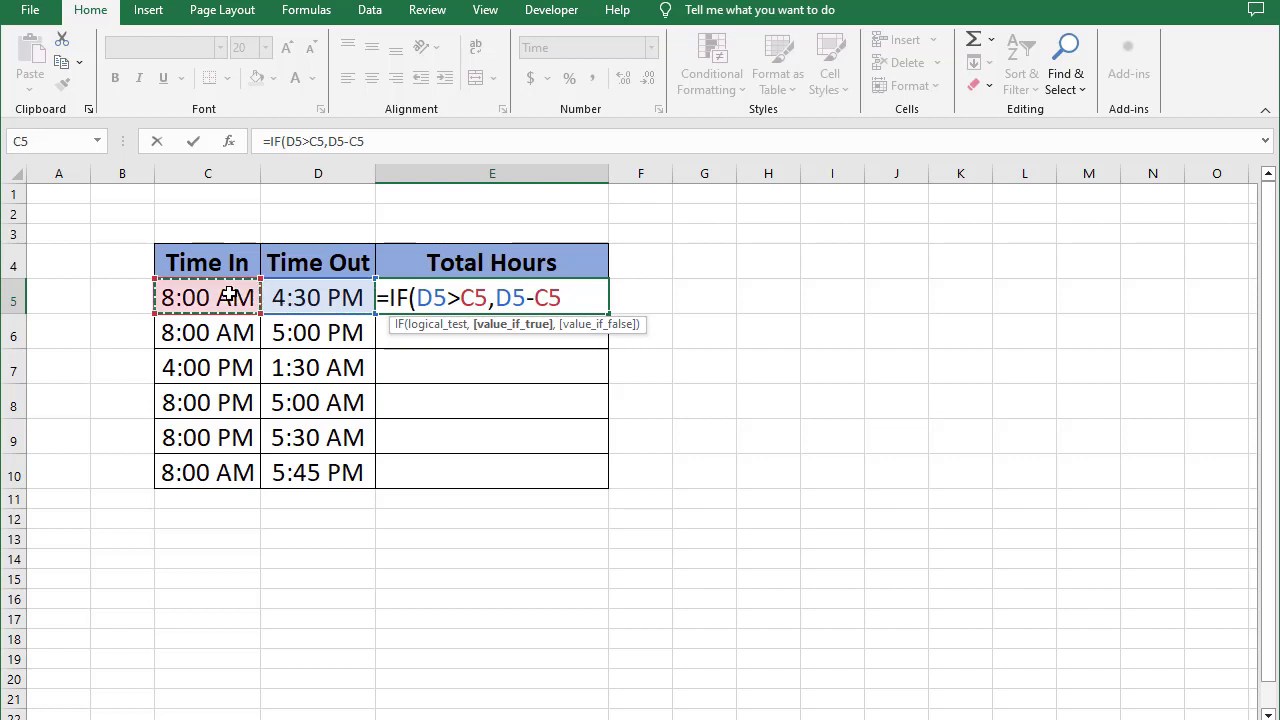
{"action": "type", "text": ","}
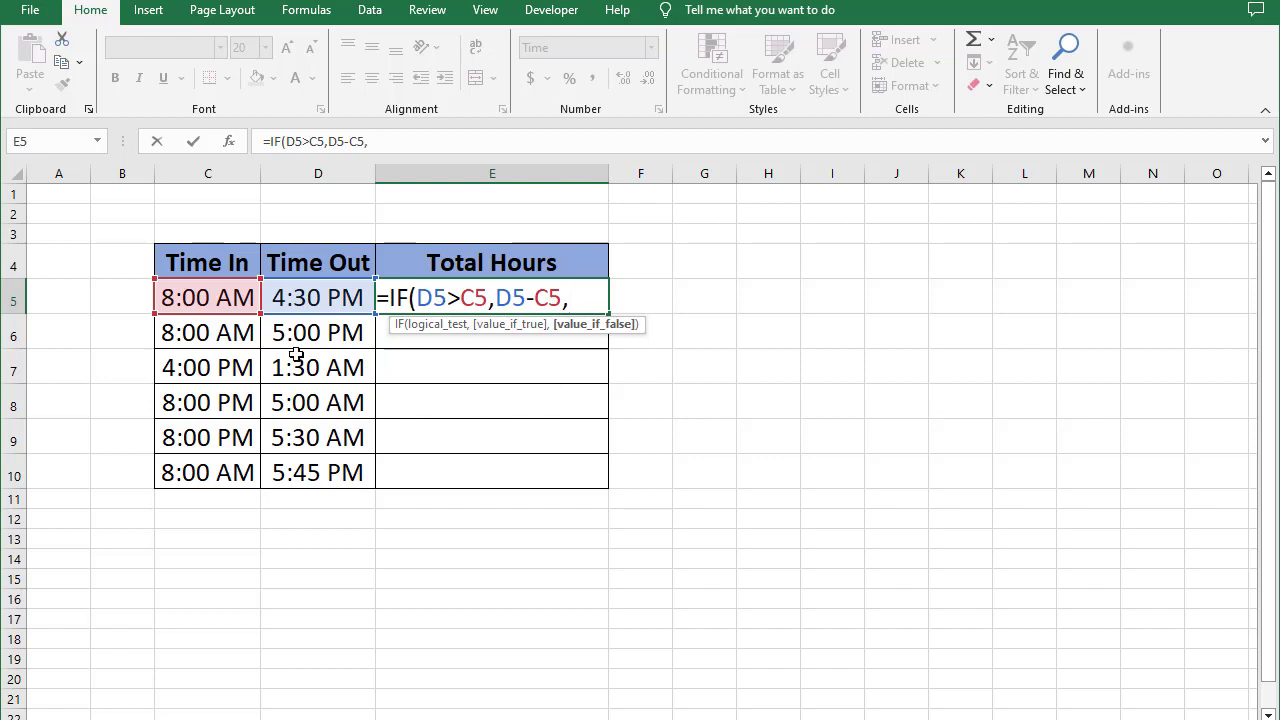
{"action": "left_click", "coordinate": [313, 297]}
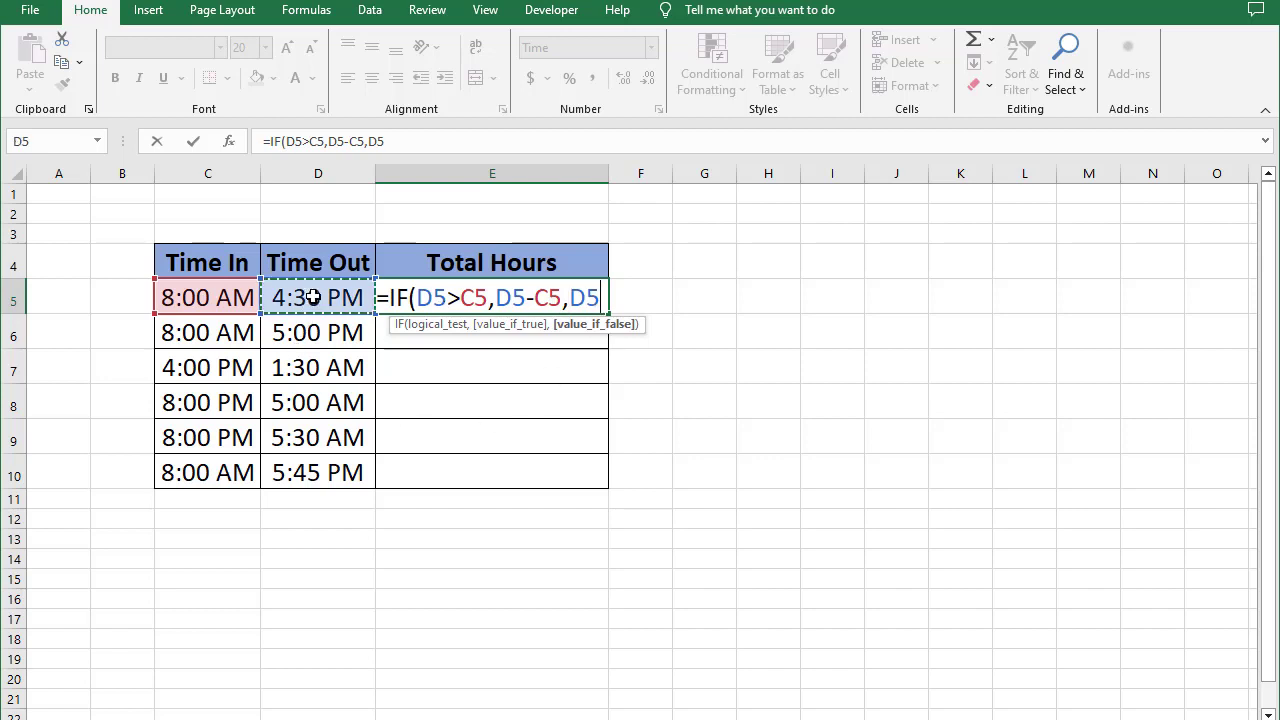
{"action": "type", "text": "-"}
{"action": "left_click", "coordinate": [240, 293]}
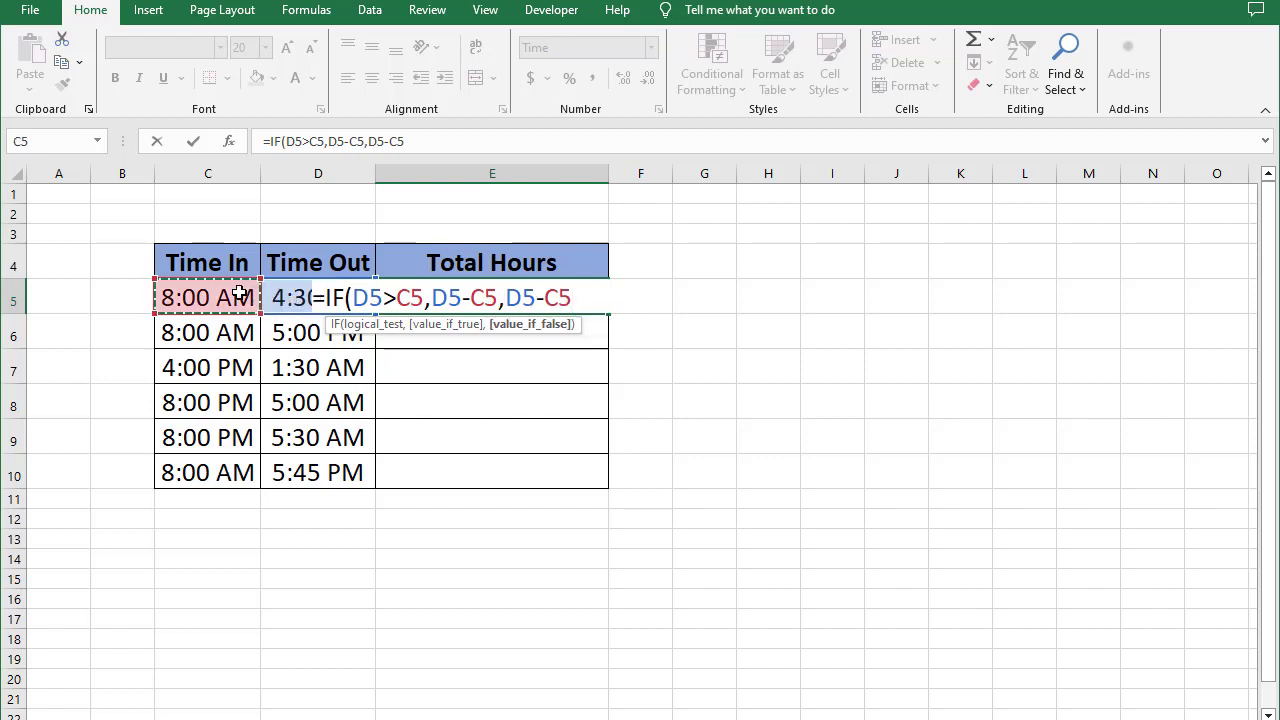
{"action": "type", "text": "+1)"}
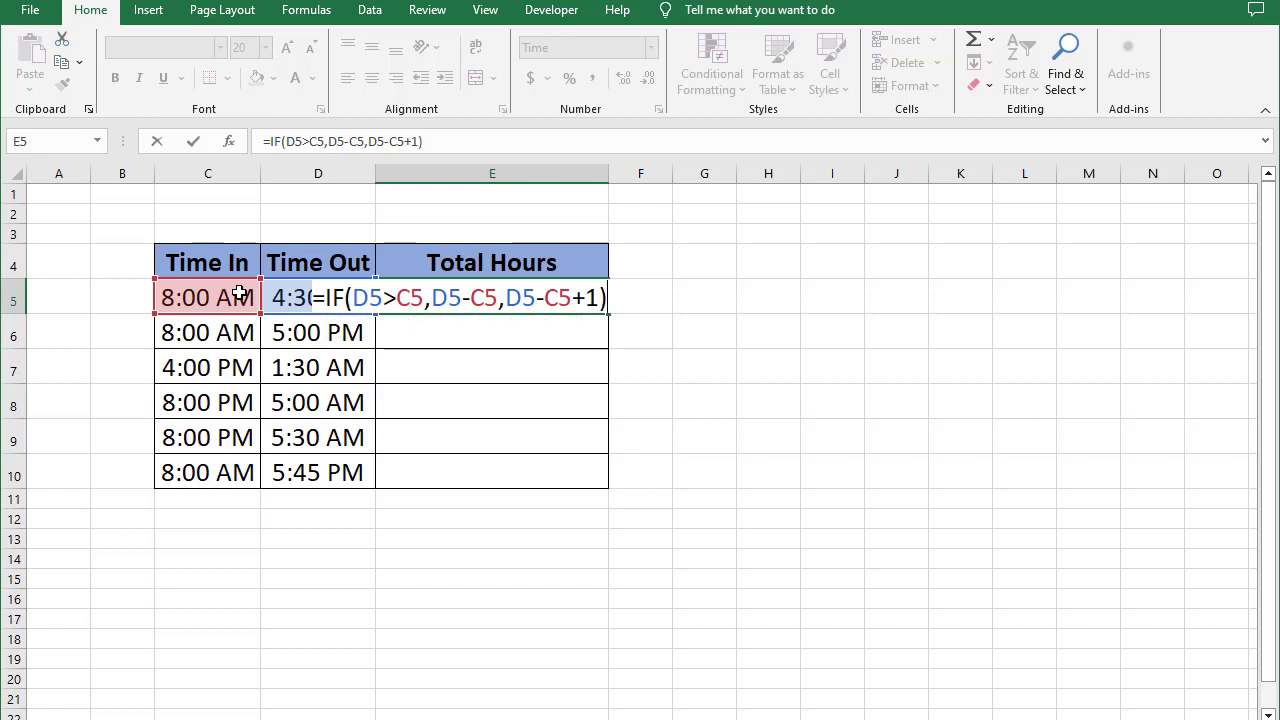
{"action": "key", "text": "Return"}
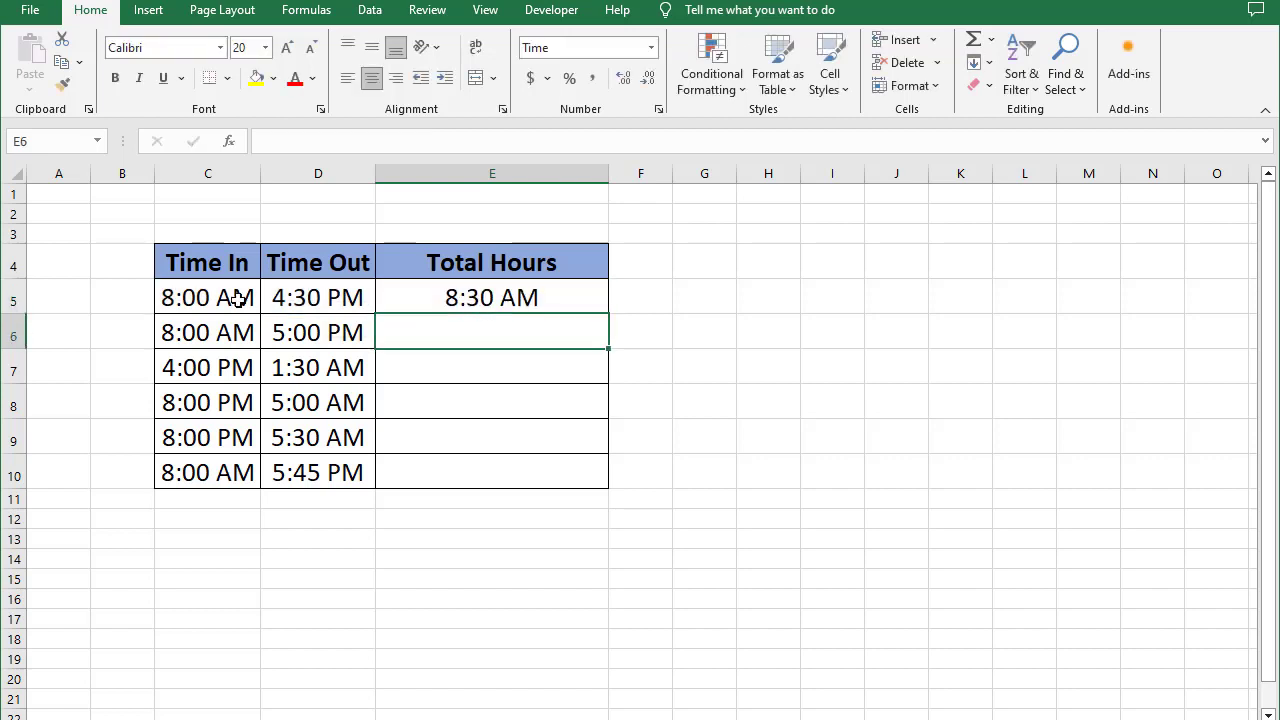
- Fill the IF formula from E5 down to E10 and check the Total Hours result in each row
{"action": "left_click", "coordinate": [578, 297]}
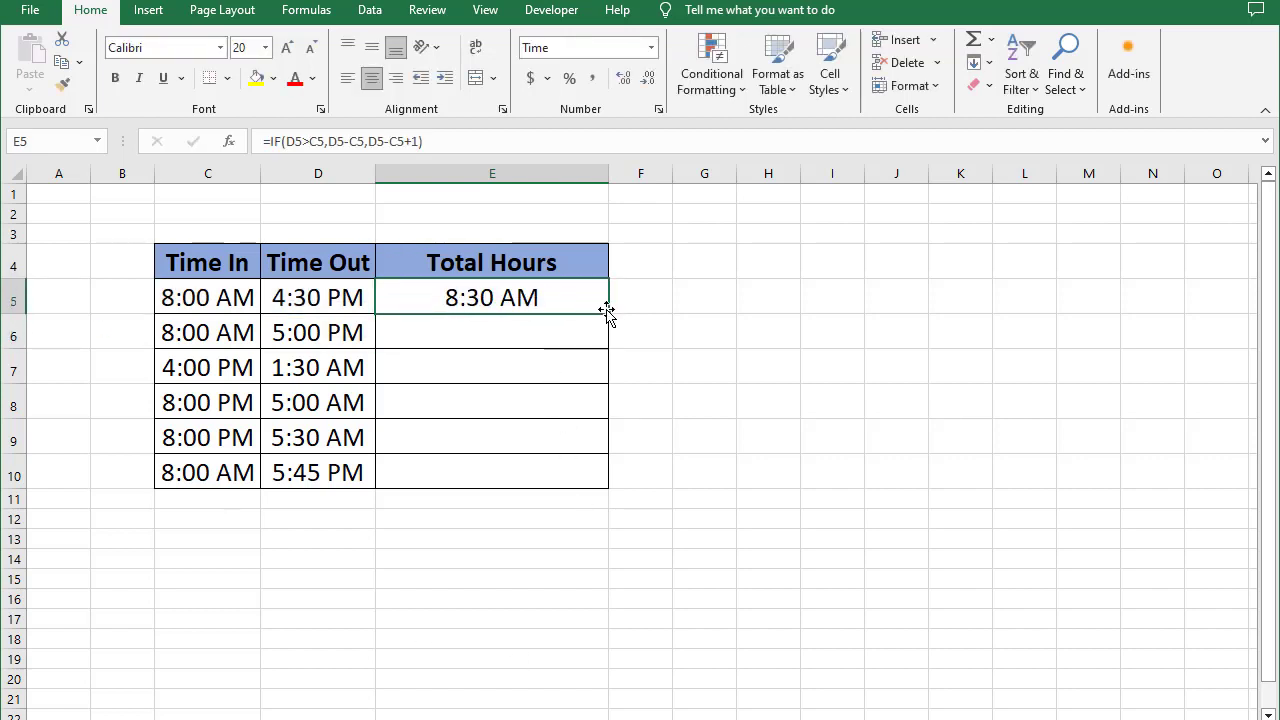
{"action": "left_click_drag", "start_coordinate": [607, 364], "coordinate": [605, 482]}
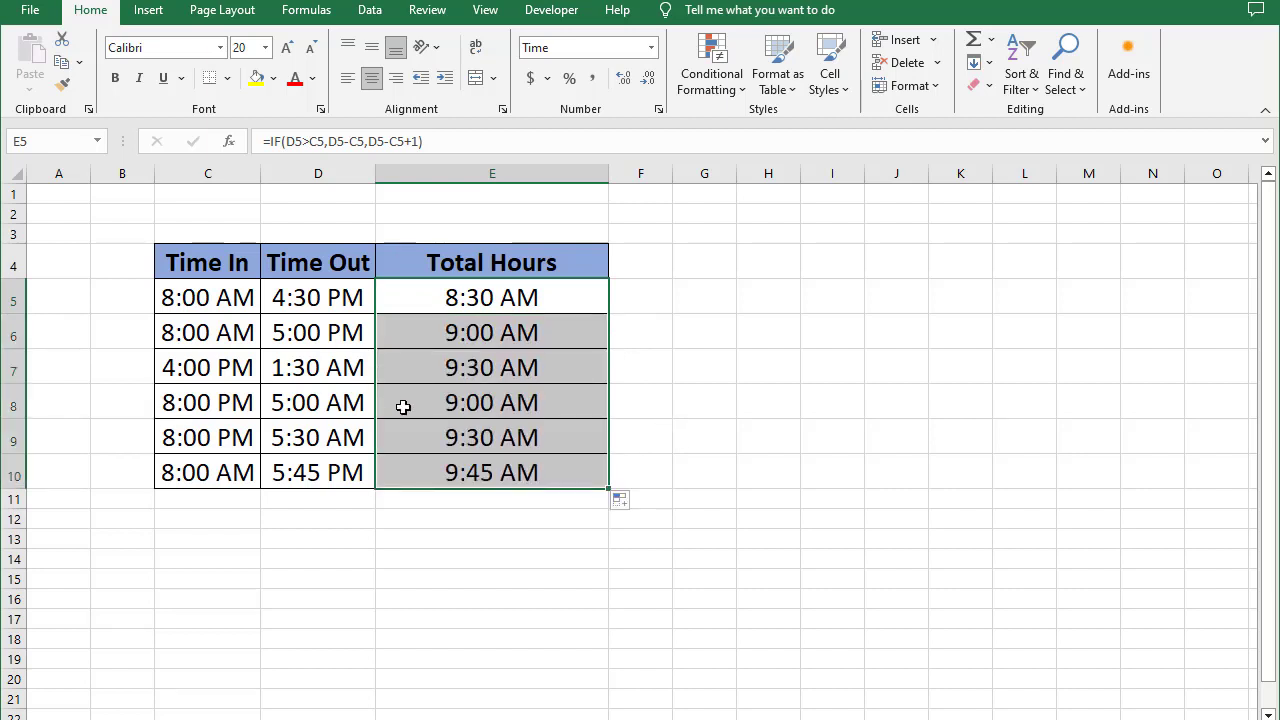
{"action": "left_click", "coordinate": [487, 376]}
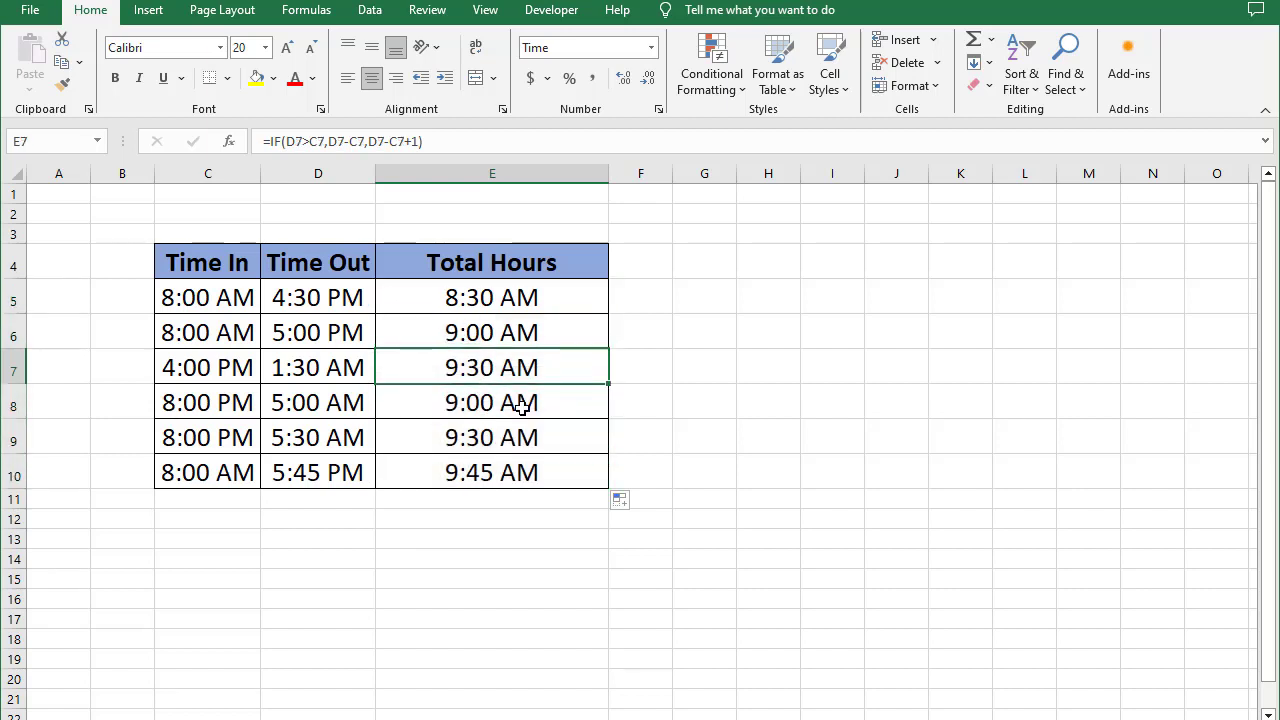
{"action": "left_click", "coordinate": [540, 300]}
{"action": "left_click", "coordinate": [523, 336]}
{"action": "left_click", "coordinate": [523, 363]}
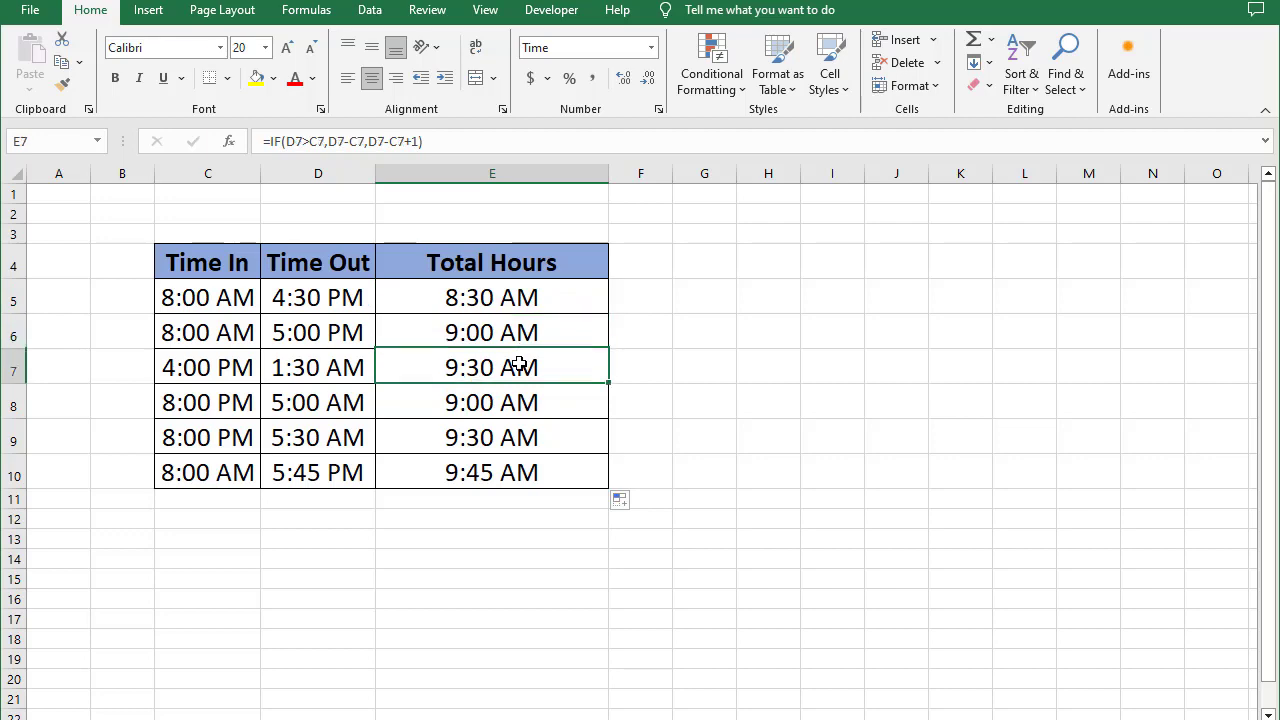
{"action": "left_click", "coordinate": [545, 408]}
{"action": "left_click", "coordinate": [538, 436]}
{"action": "left_click", "coordinate": [530, 468]}
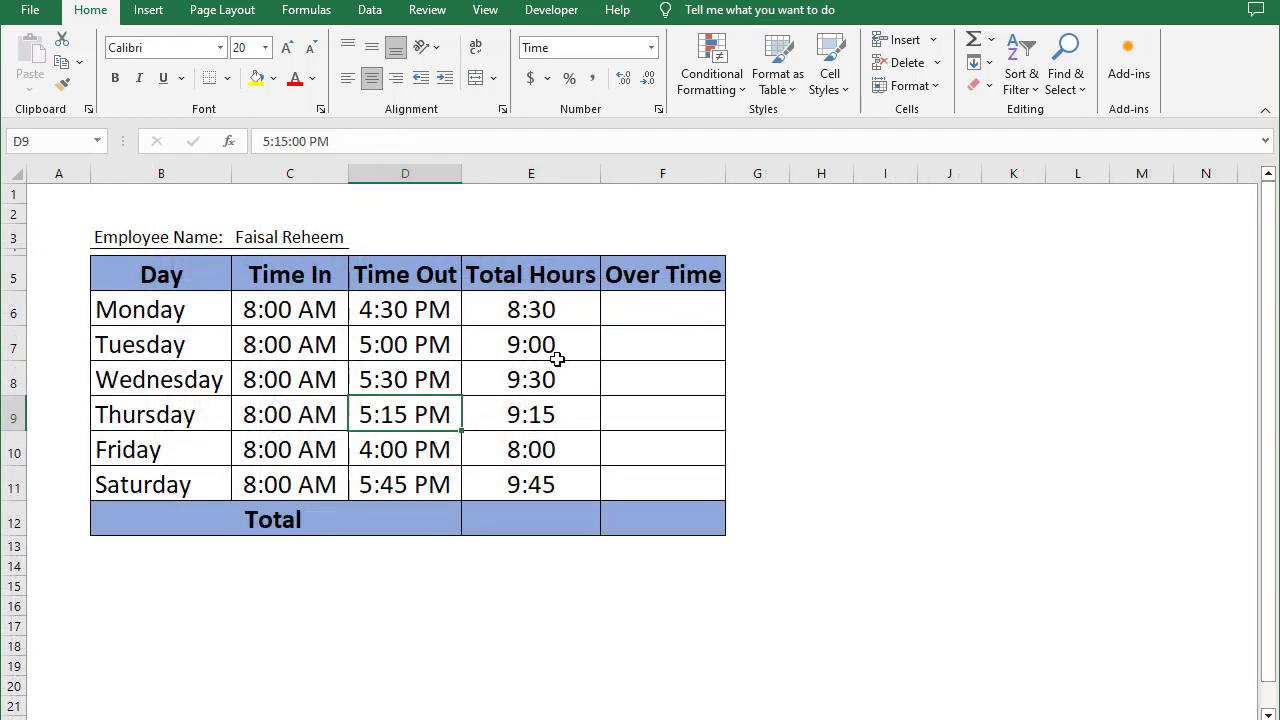
- Examine the Total Hours value of each day from Monday to Saturday in E6:E11
{"action": "left_click", "coordinate": [655, 313]}
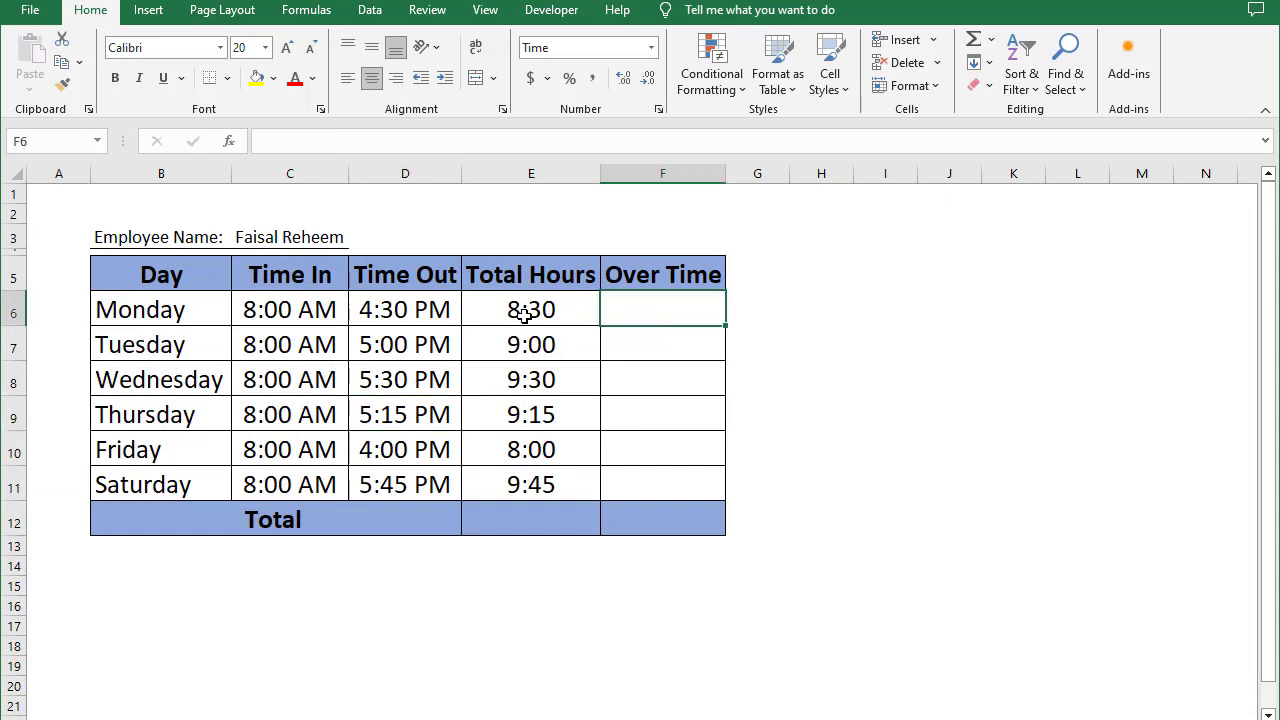
{"action": "left_click", "coordinate": [523, 315]}
{"action": "left_click", "coordinate": [521, 343]}
{"action": "left_click", "coordinate": [527, 378]}
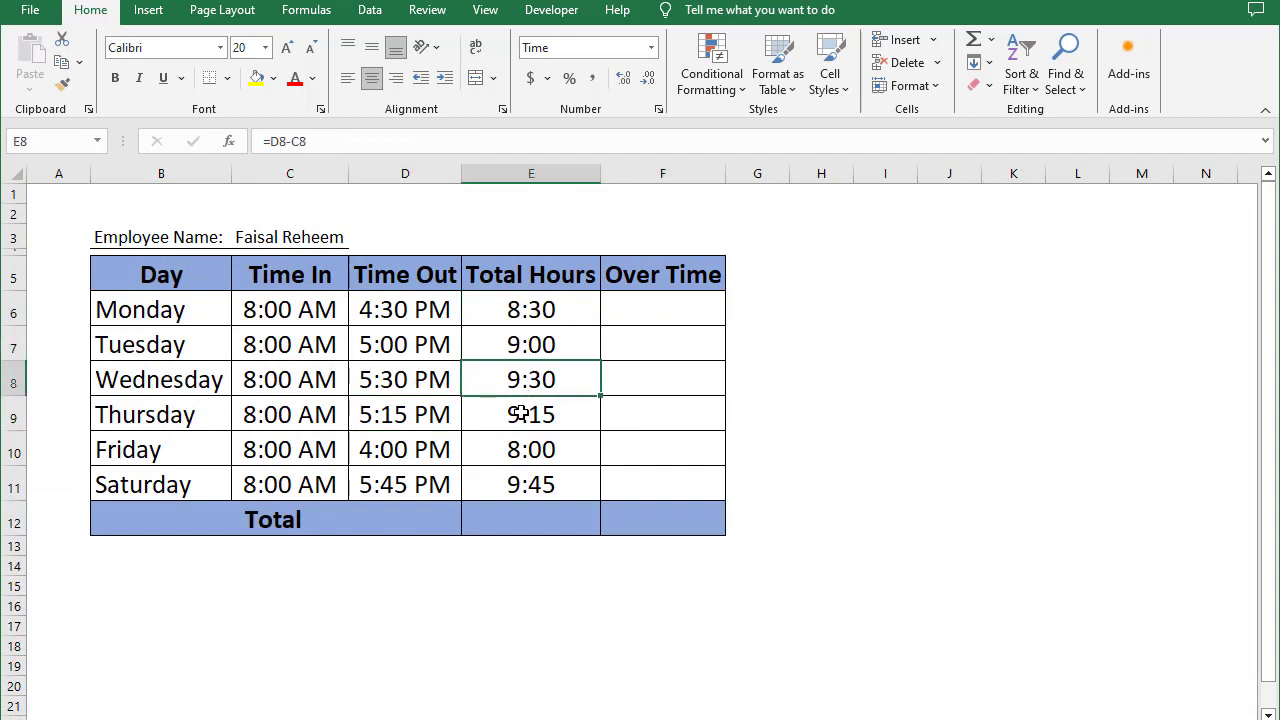
{"action": "left_click", "coordinate": [518, 414]}
{"action": "left_click", "coordinate": [521, 451]}
{"action": "left_click", "coordinate": [517, 485]}
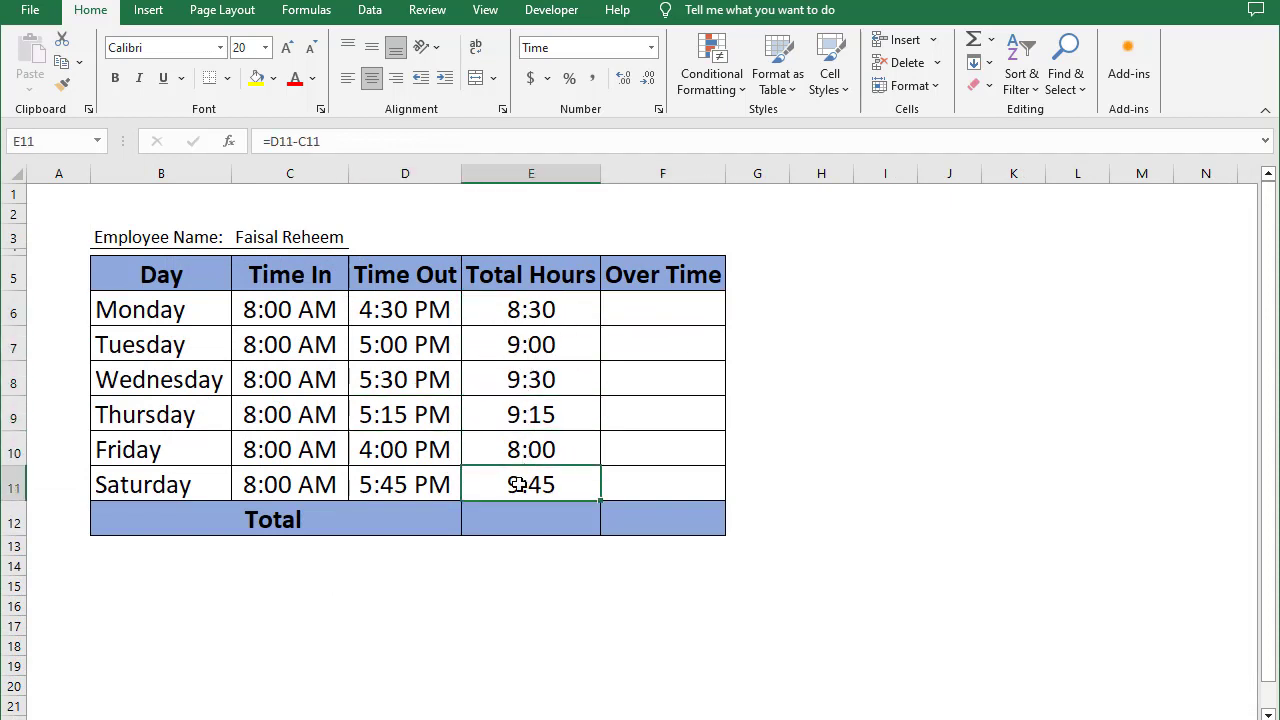
- Calculate Monday's Over Time in F6 as the hours beyond an eight-hour day with the formula =E6-TIME(8,0,0)
{"action": "left_click", "coordinate": [652, 312]}
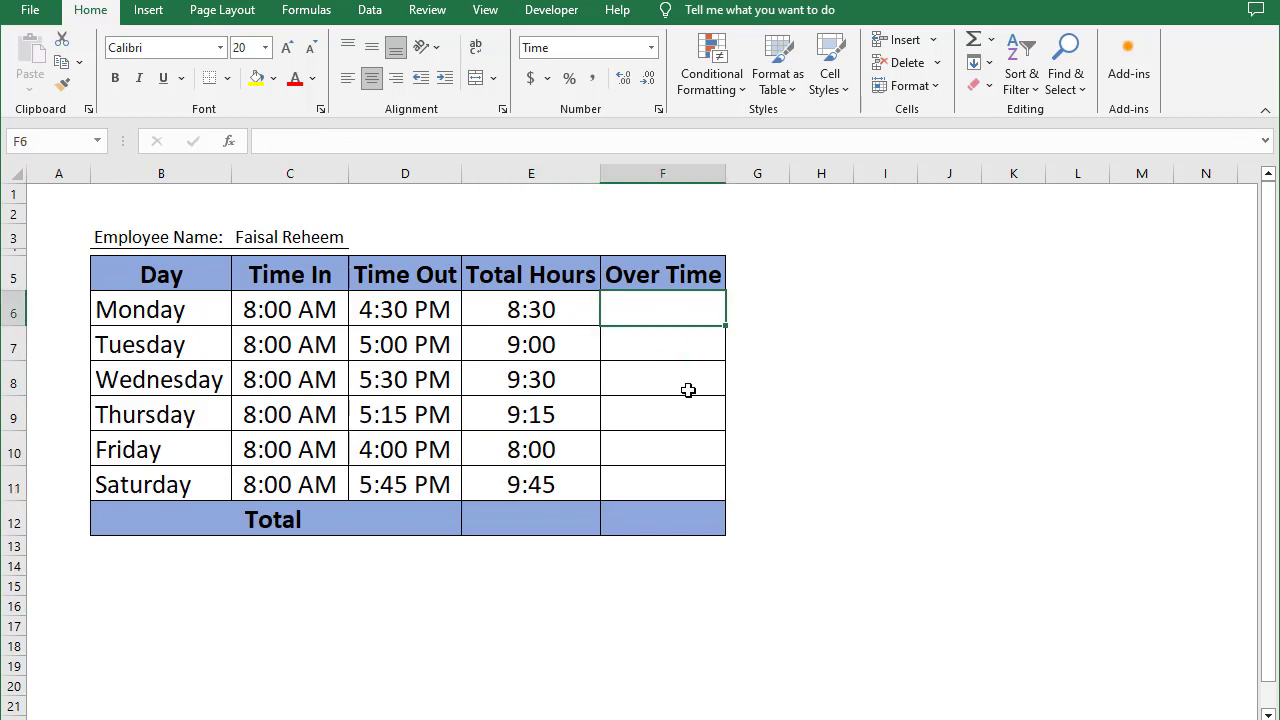
{"action": "type", "text": "="}
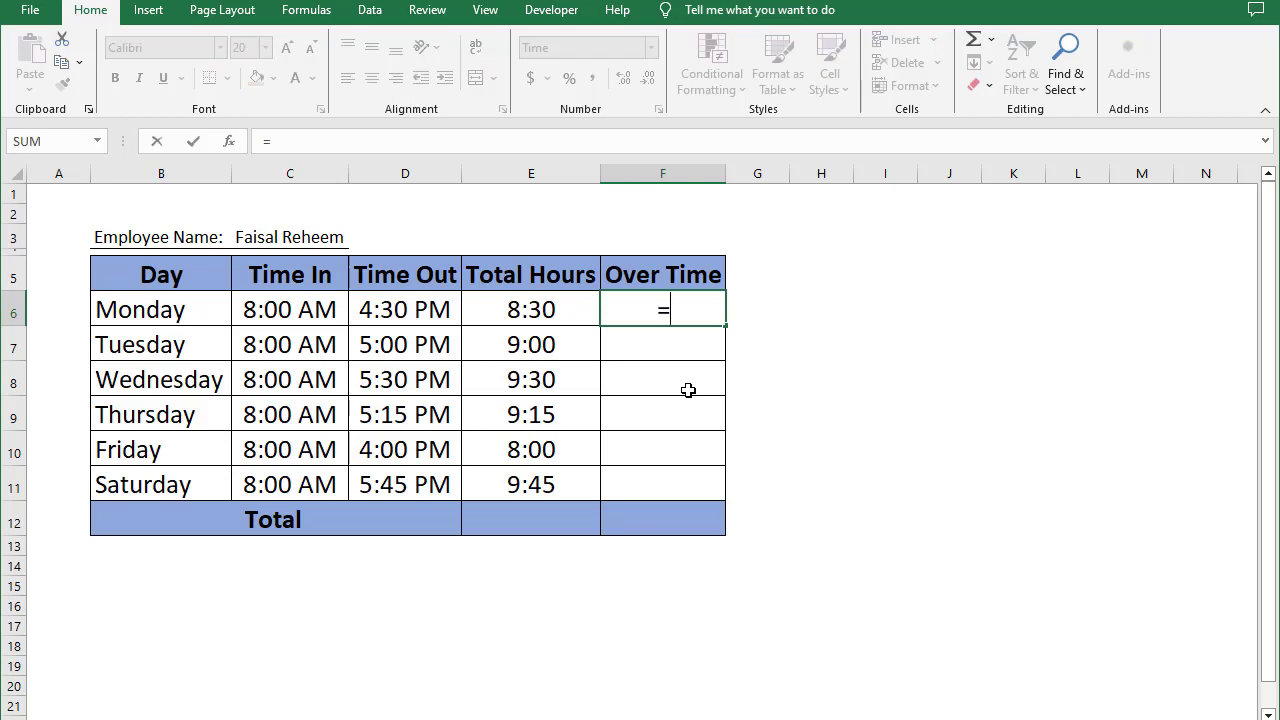
{"action": "left_click", "coordinate": [537, 313]}
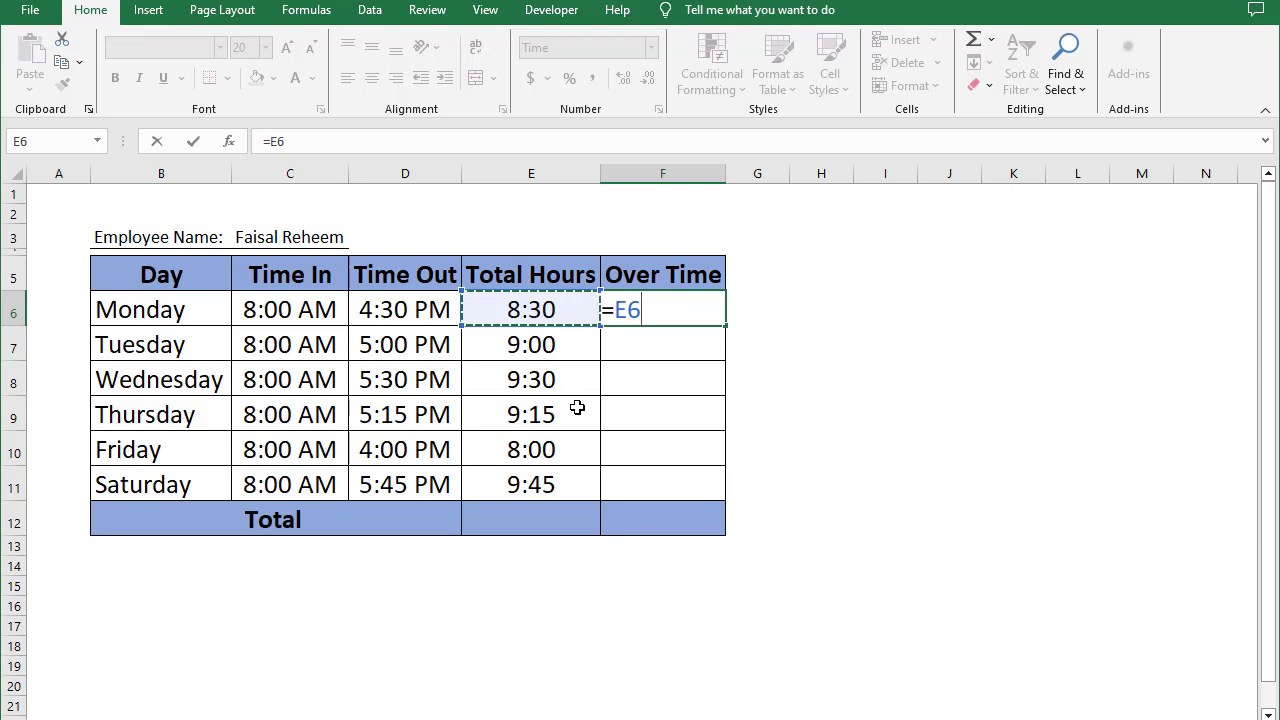
{"action": "type", "text": "-"}
{"action": "type", "text": "ti"}
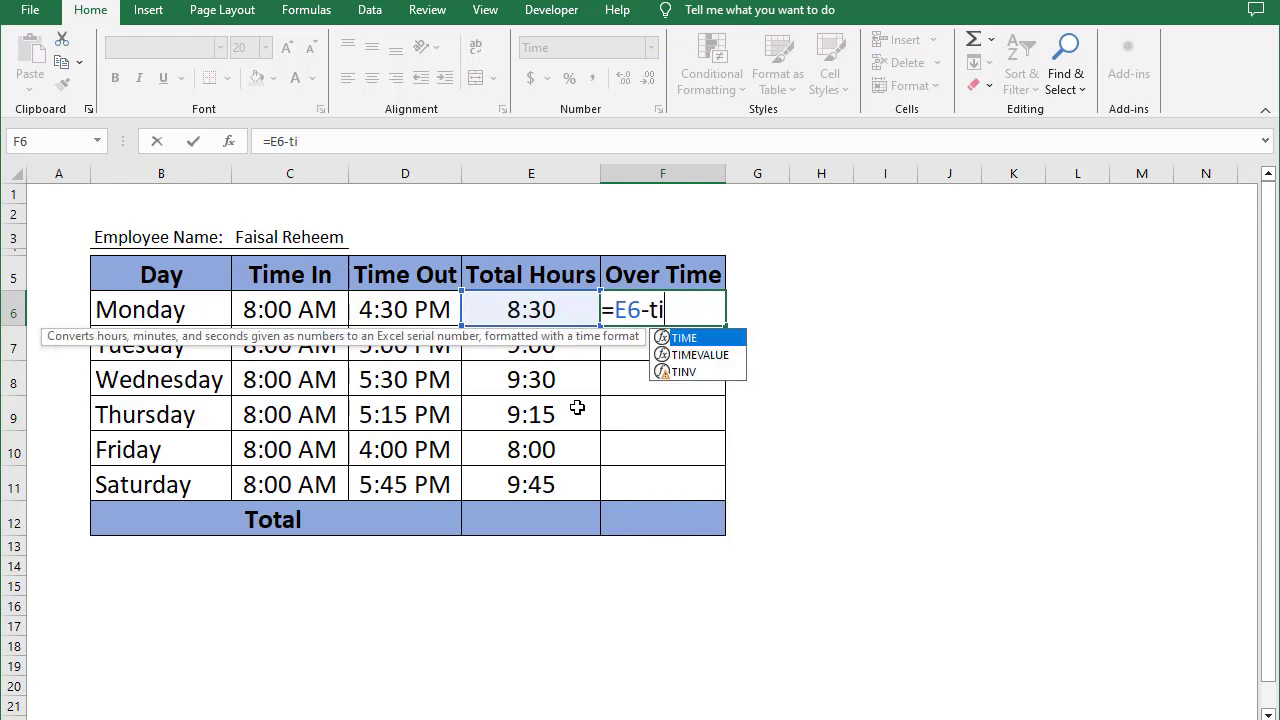
{"action": "key", "text": "Tab"}
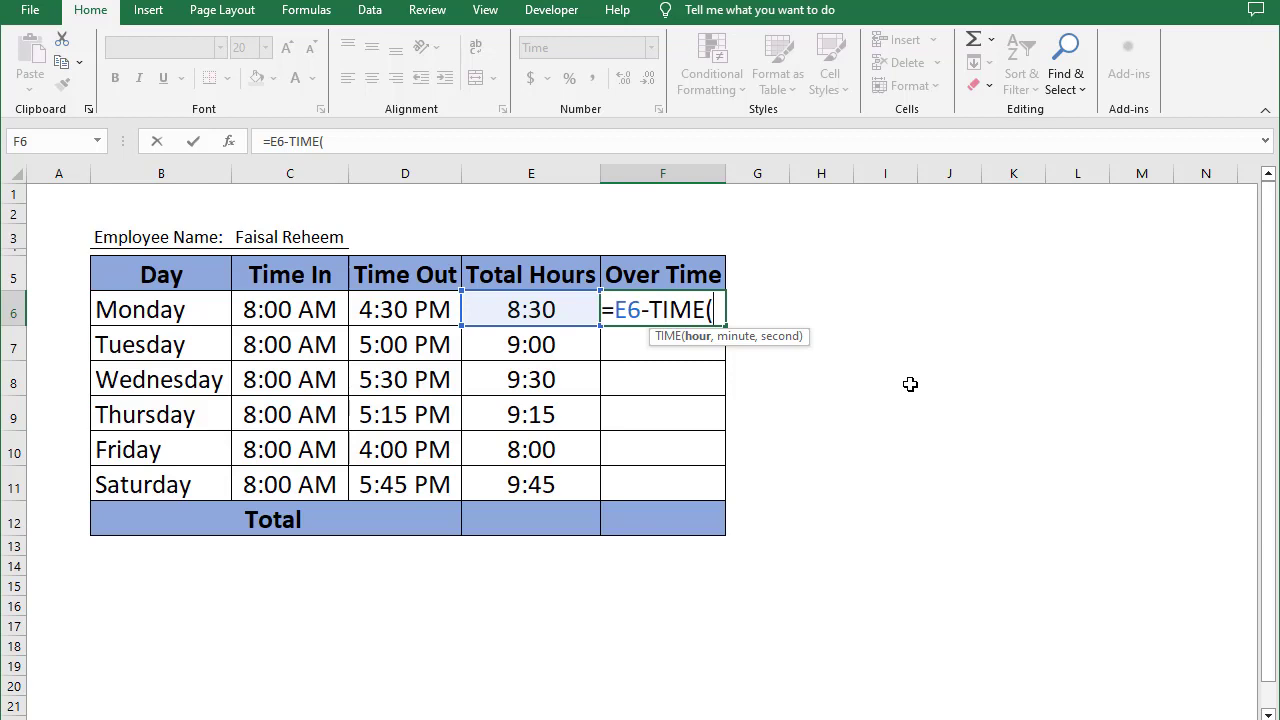
{"action": "type", "text": "8,"}
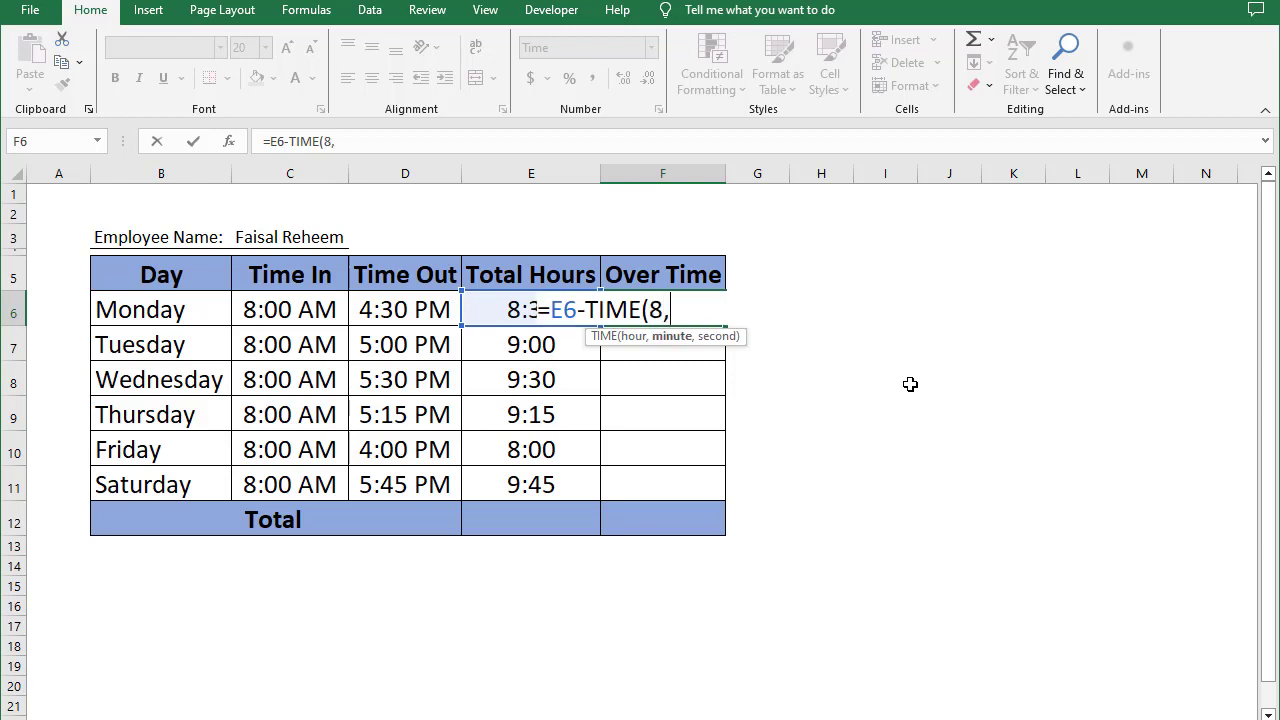
{"action": "type", "text": "0,0"}
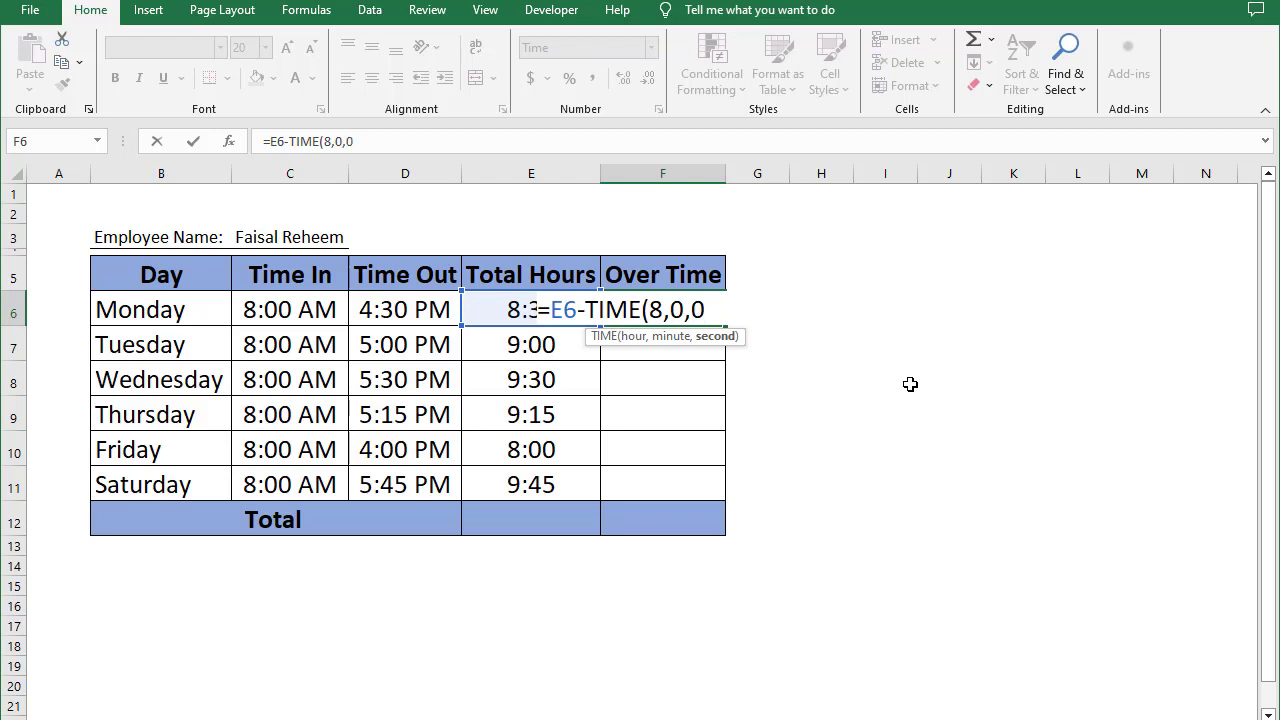
{"action": "type", "text": ")"}
{"action": "key", "text": "Return"}
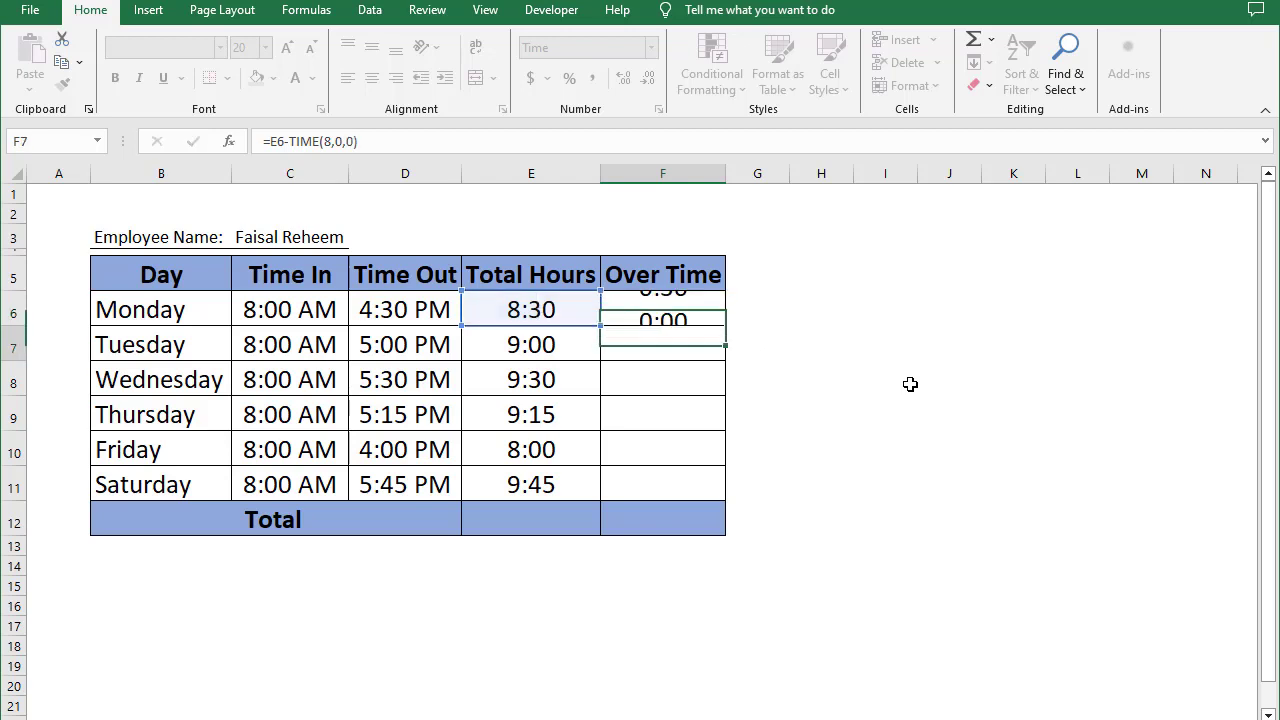
- Fill the Over Time formula from F6 down to F11 and check the results, comparing Friday's with its total hours
{"action": "left_click", "coordinate": [686, 316]}
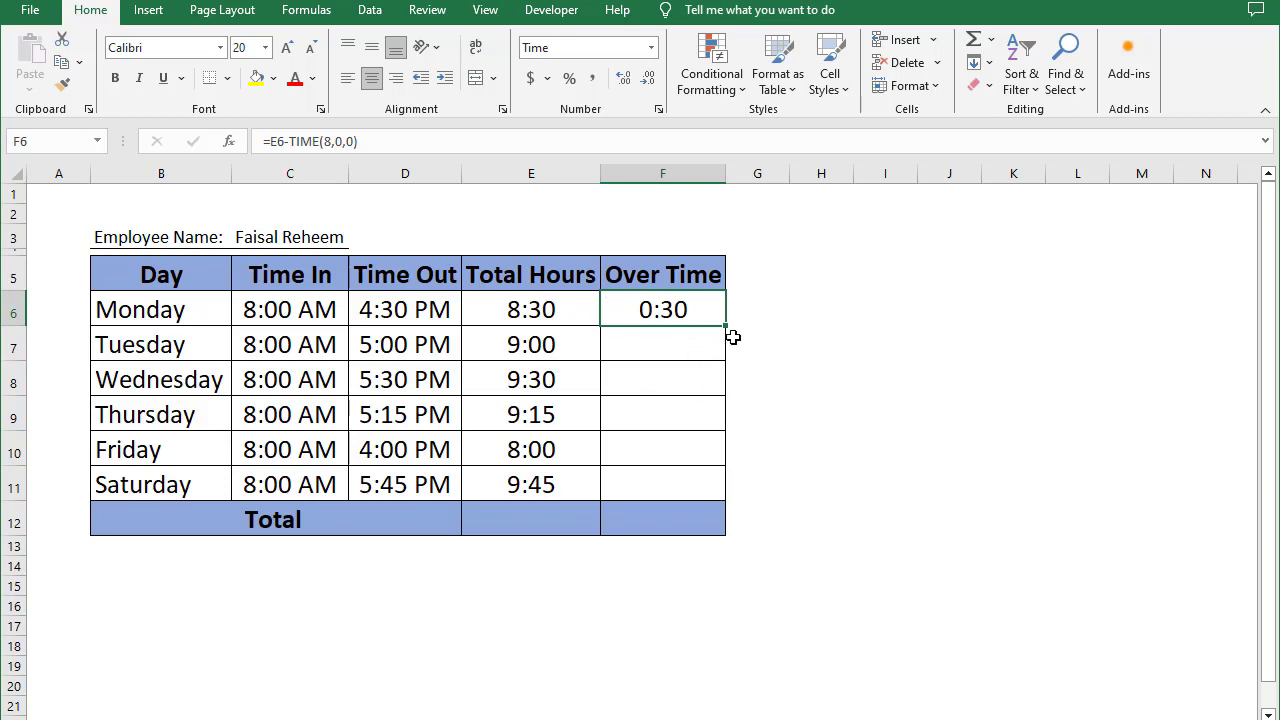
{"action": "left_click_drag", "start_coordinate": [716, 375], "coordinate": [708, 500]}
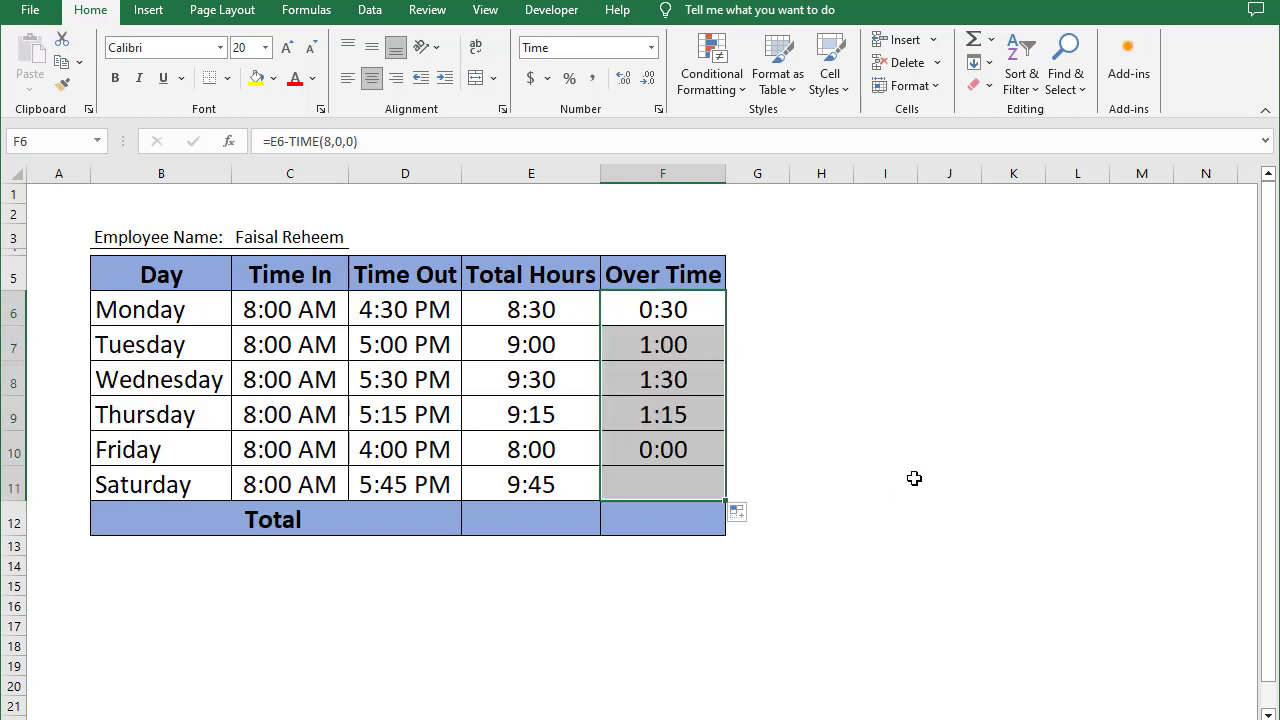
{"action": "left_click", "coordinate": [680, 375]}
{"action": "left_click", "coordinate": [676, 424]}
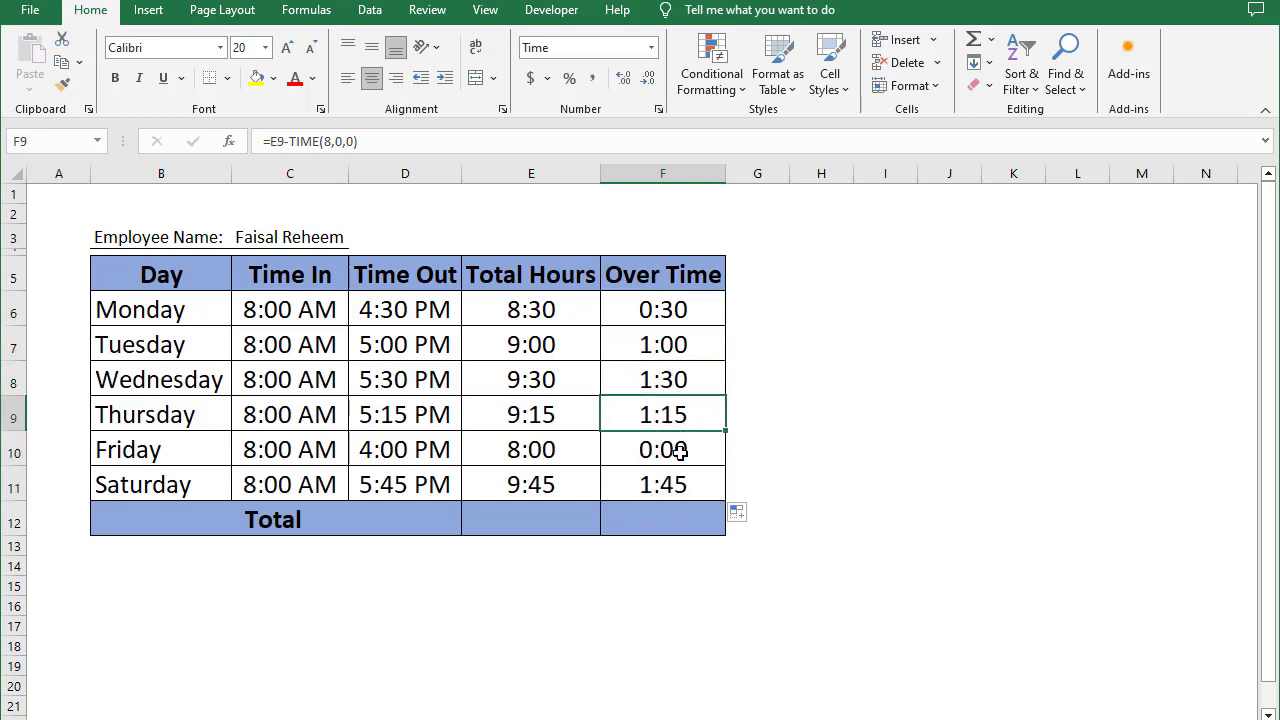
{"action": "left_click", "coordinate": [674, 448]}
{"action": "left_click", "coordinate": [530, 453]}
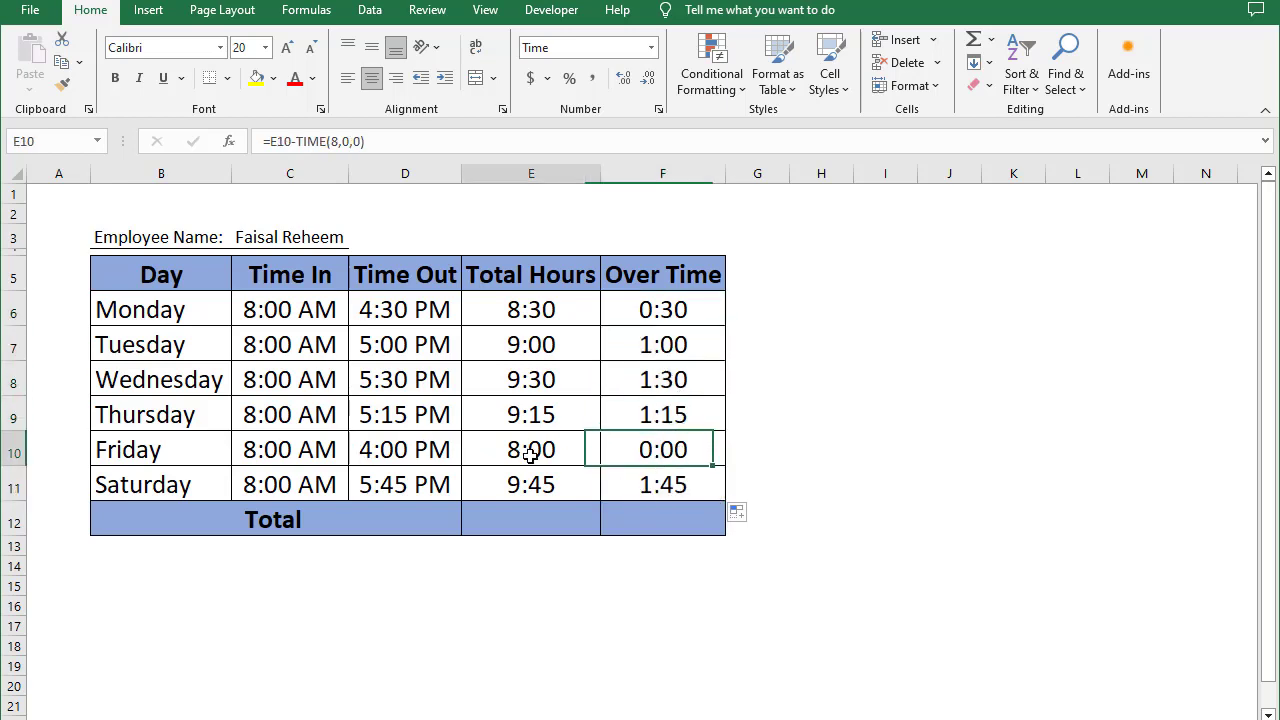
{"action": "left_click", "coordinate": [663, 451]}
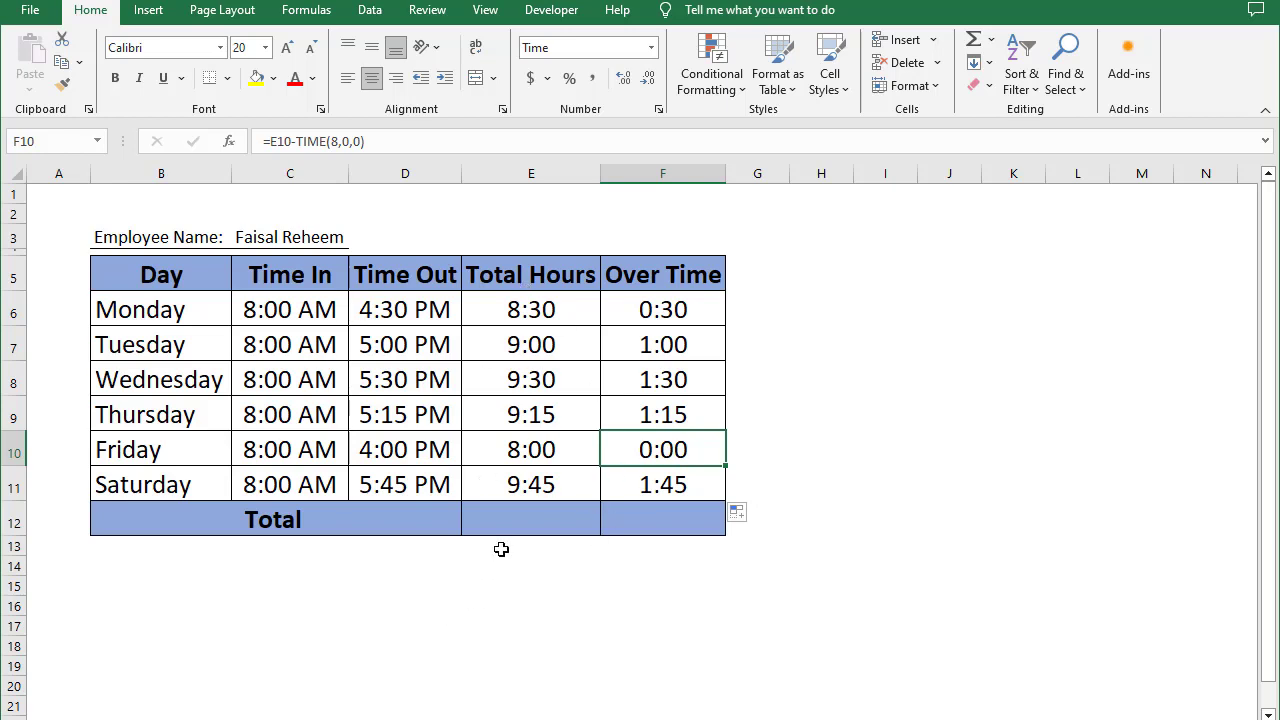
- Add up the week's Total Hours in E12 with the formula =SUM(E6:E11)
{"action": "left_click", "coordinate": [514, 521]}
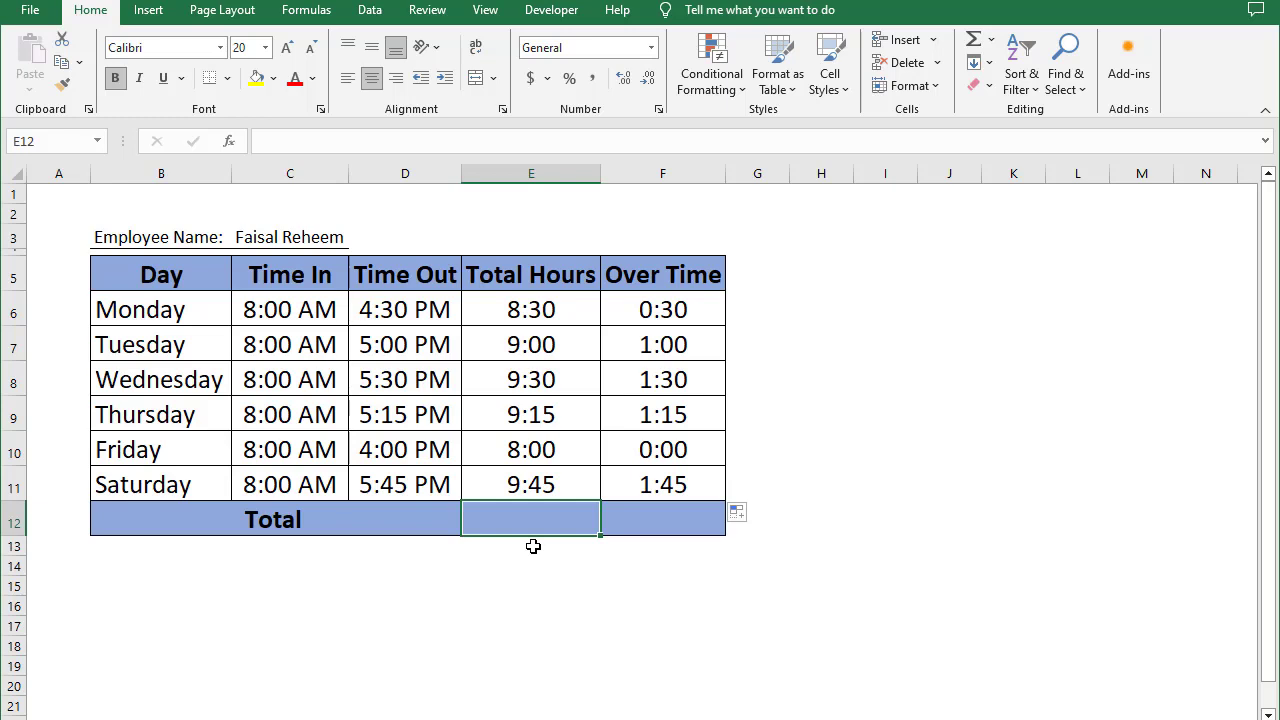
{"action": "type", "text": "=su"}
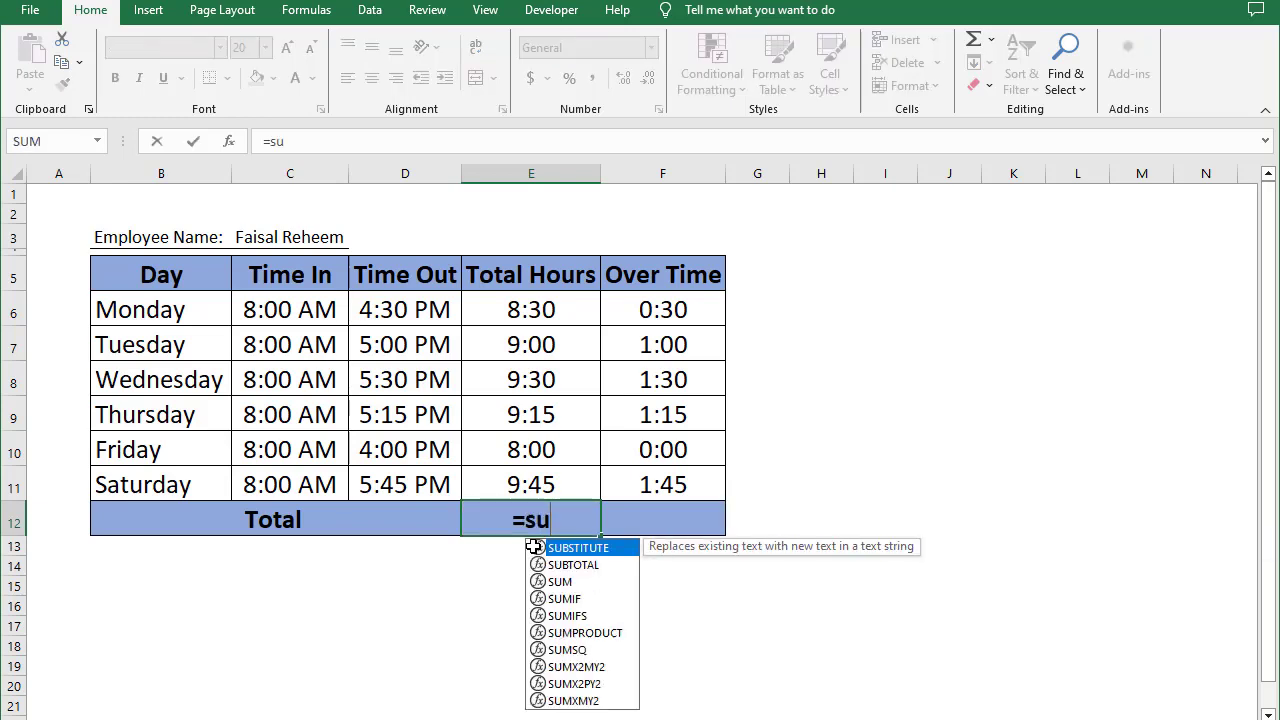
{"action": "type", "text": "m("}
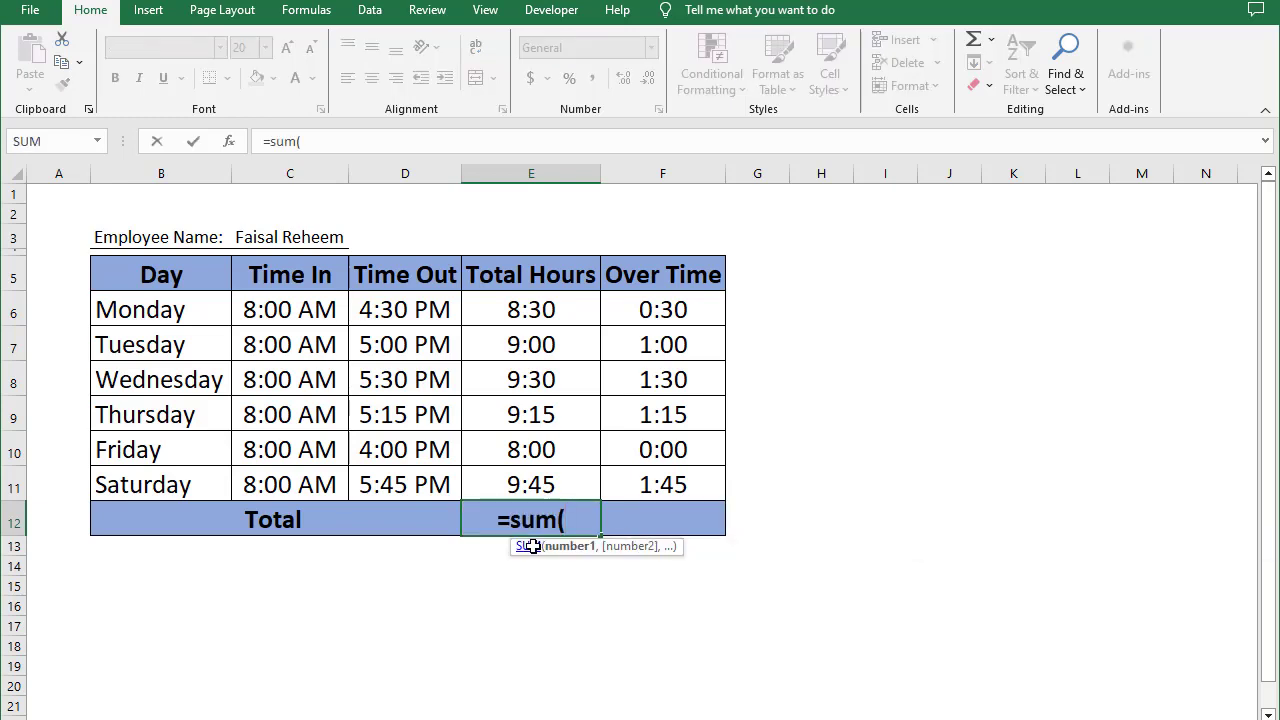
{"action": "left_click_drag", "start_coordinate": [580, 318], "coordinate": [551, 472]}
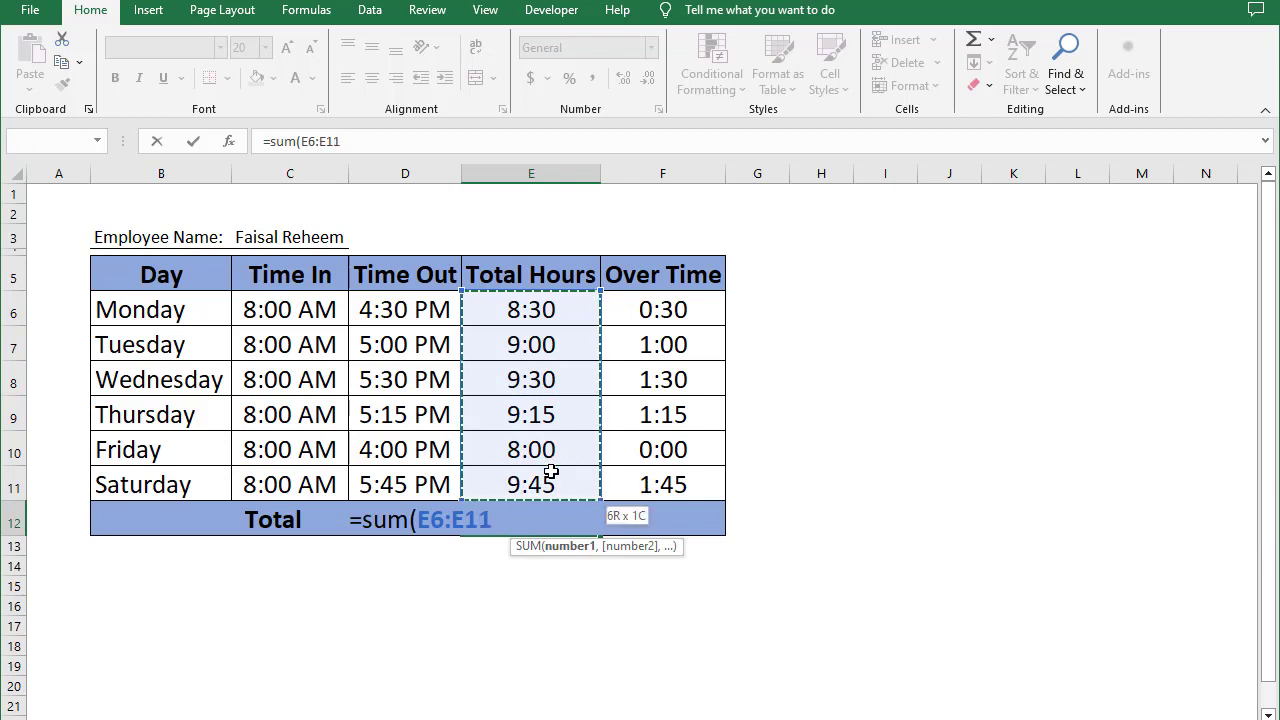
{"action": "type", "text": ")"}
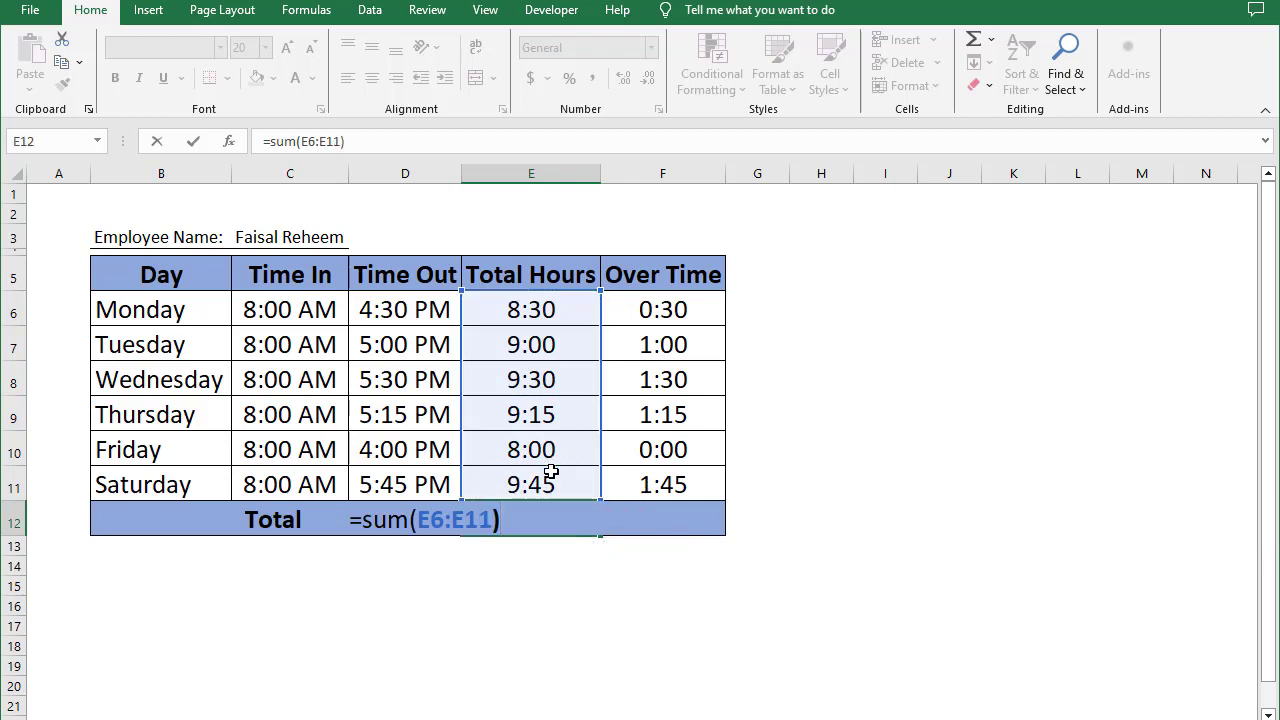
{"action": "key", "text": "Return"}
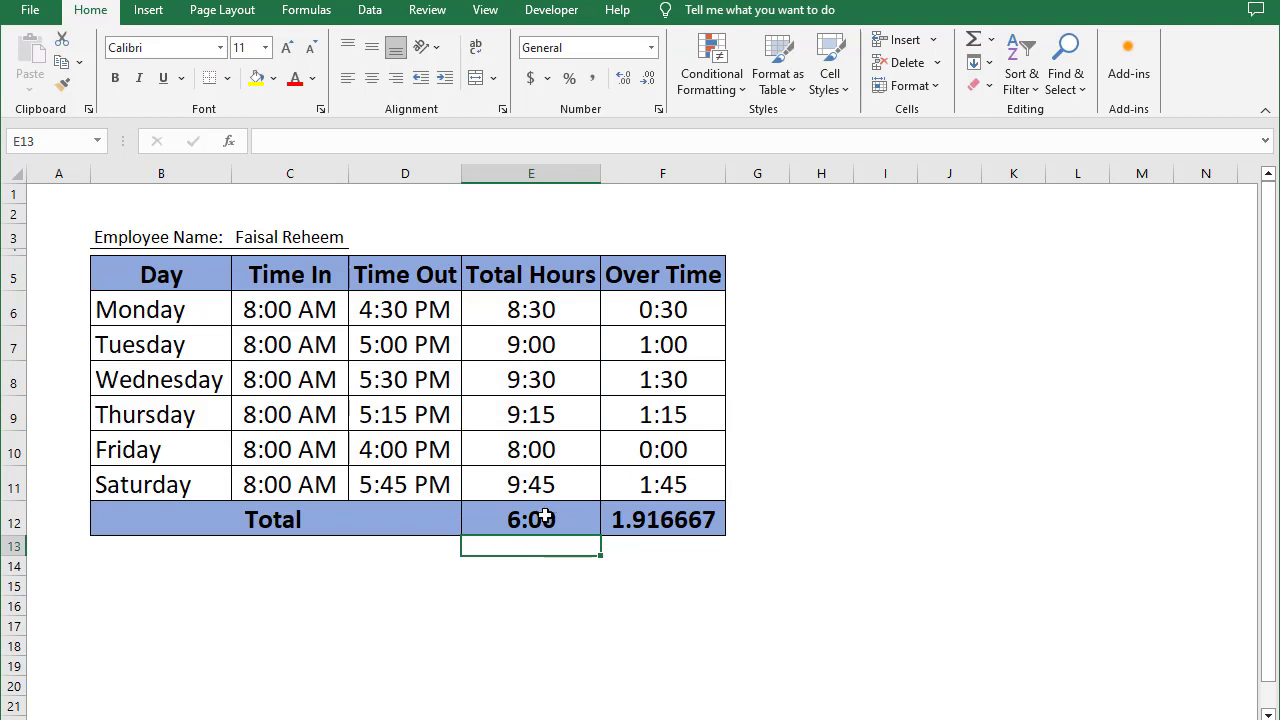
- Apply the custom number format [h]:mm to the weekly hours total in E12 and check the displayed total
{"action": "left_click", "coordinate": [545, 516]}
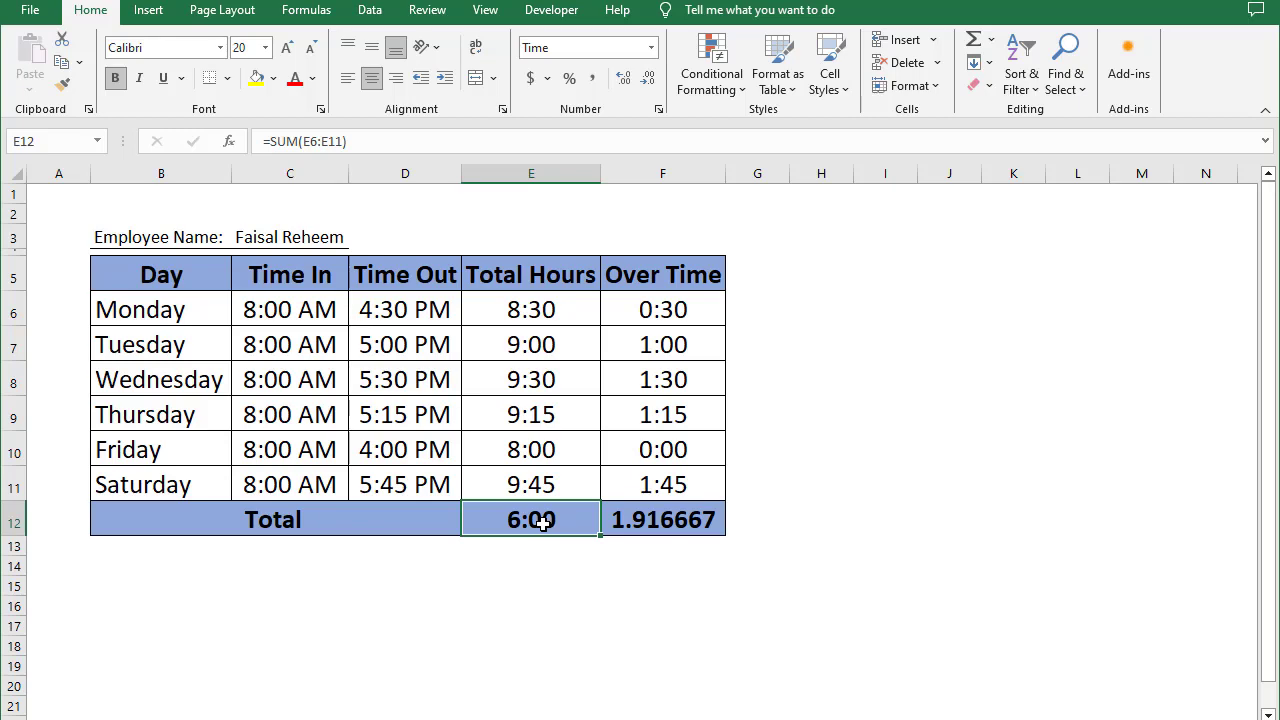
{"action": "key", "text": "ctrl+1"}
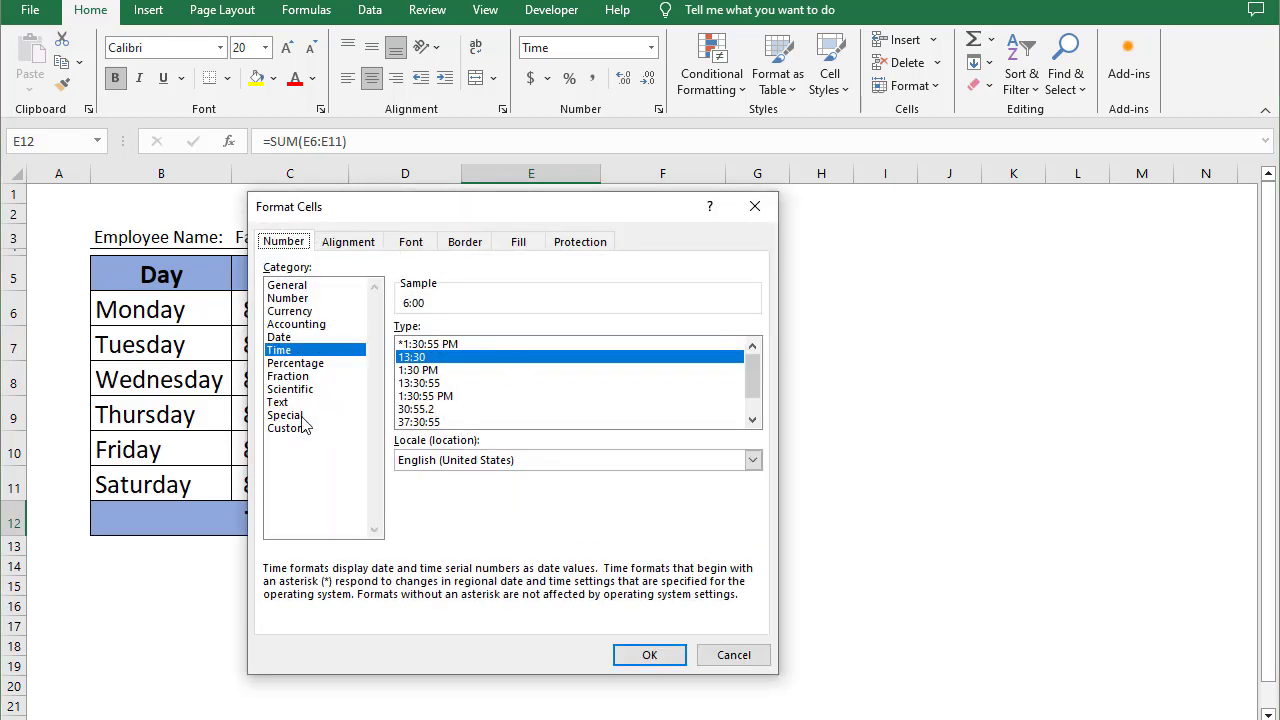
{"action": "left_click", "coordinate": [287, 428]}
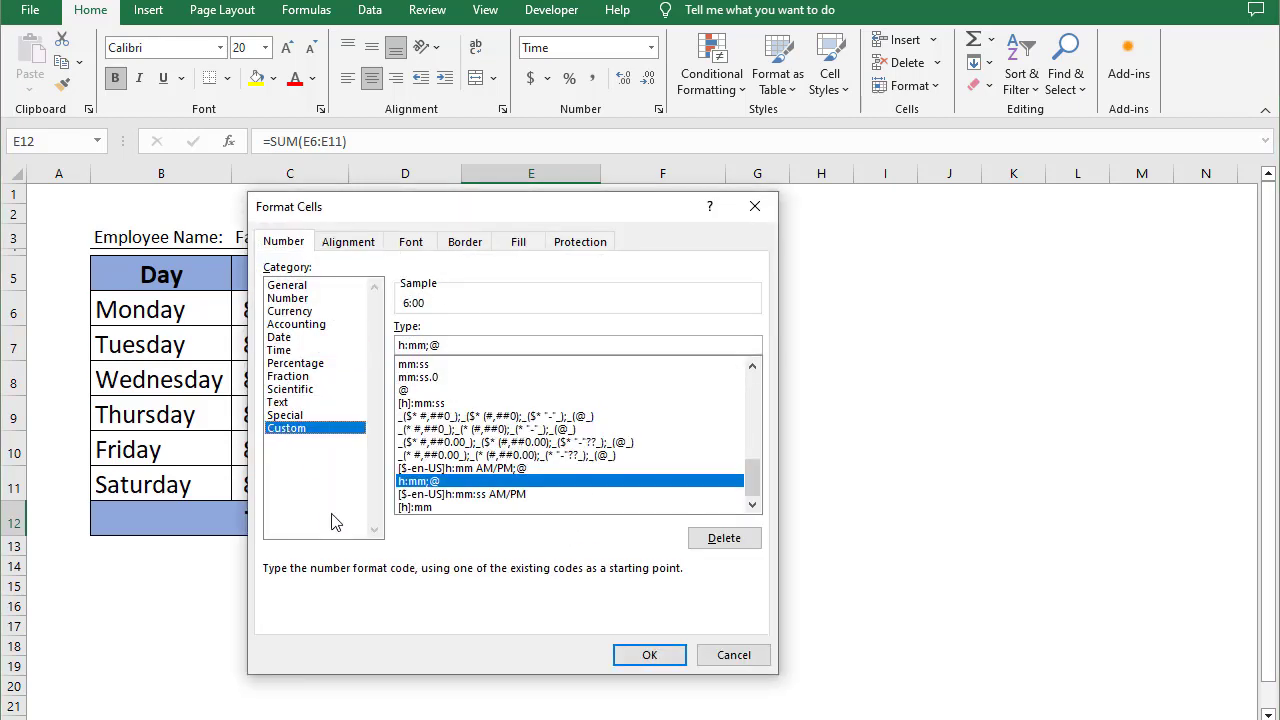
{"action": "left_click", "coordinate": [448, 346]}
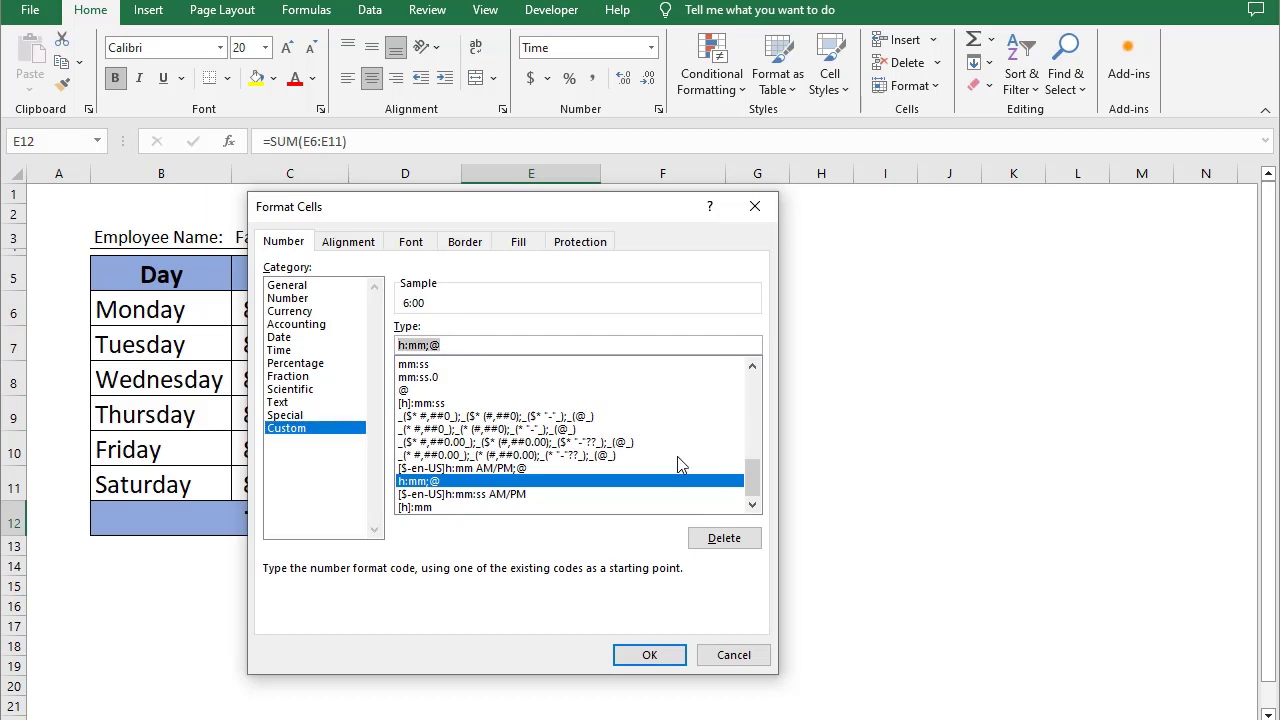
{"action": "key", "text": "BackSpace"}
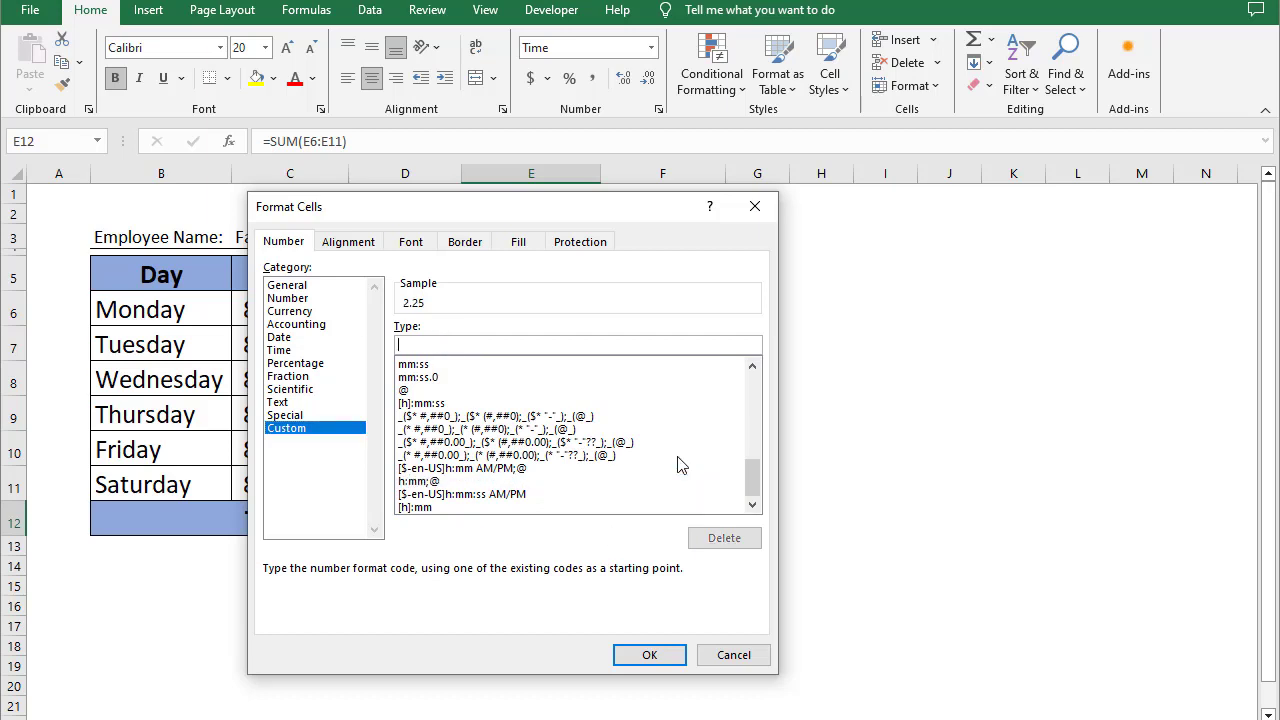
{"action": "type", "text": "[h]:mm"}
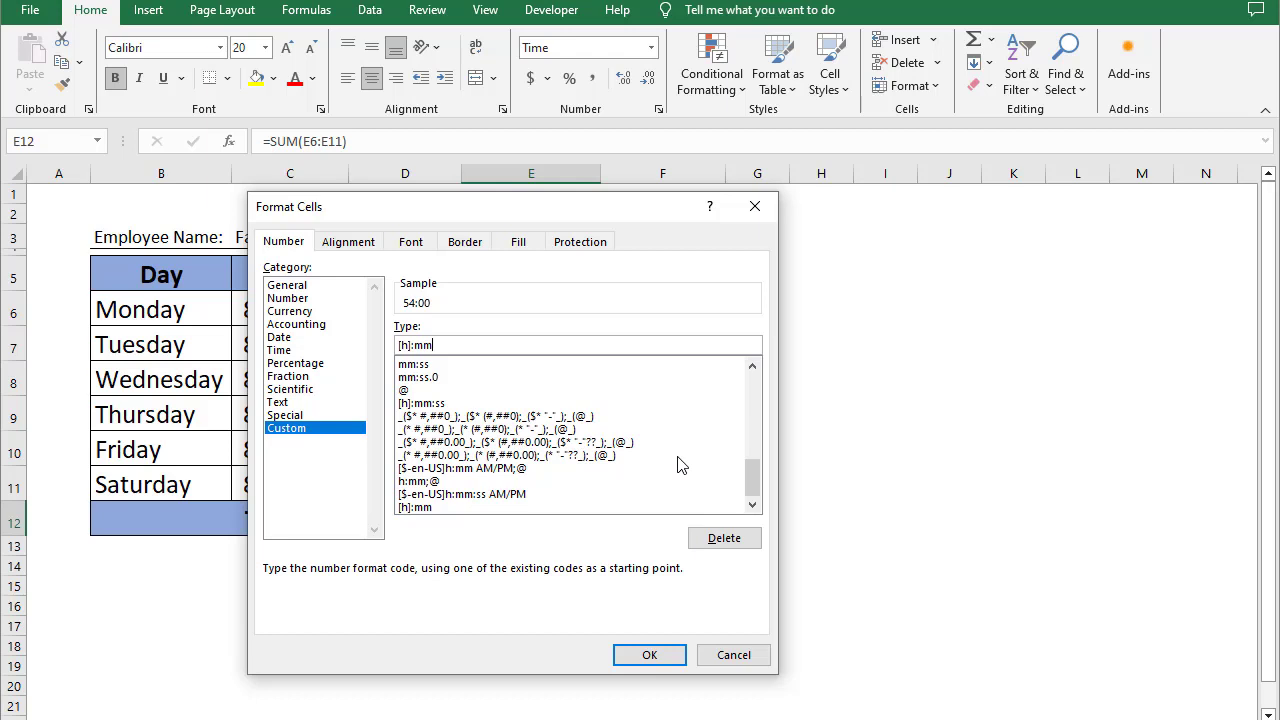
{"action": "left_click", "coordinate": [668, 655]}
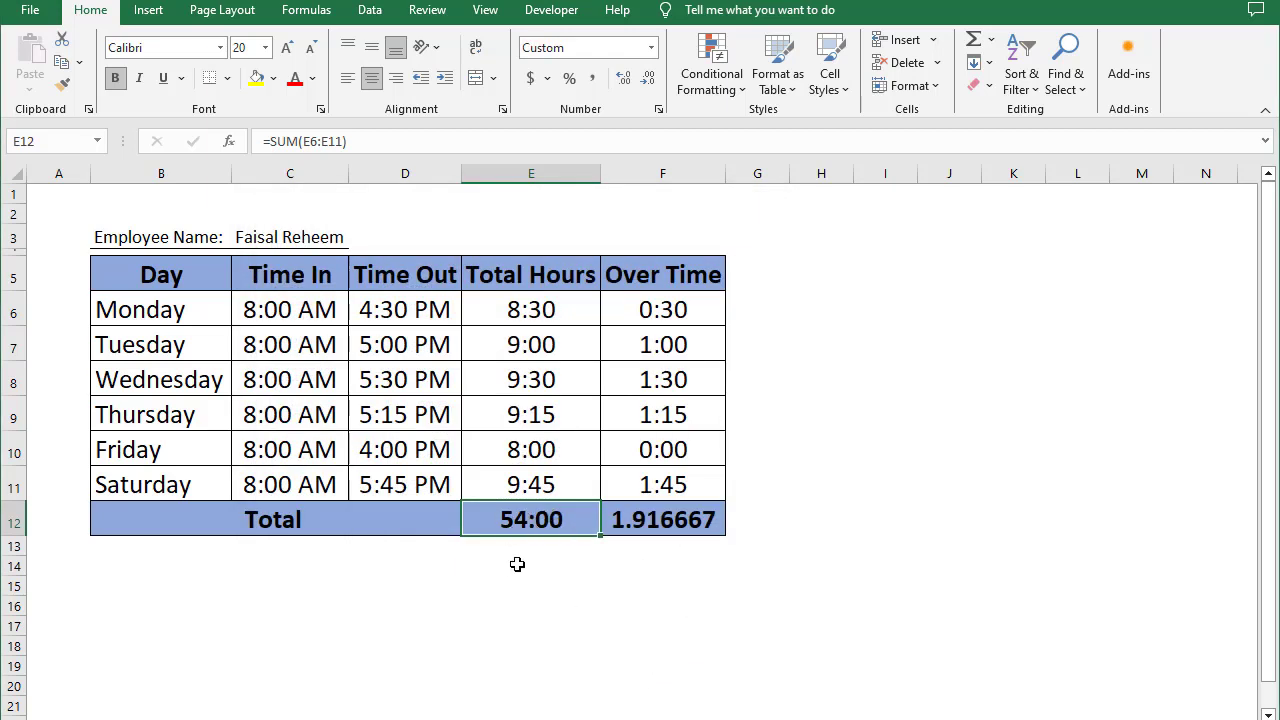
{"action": "left_click", "coordinate": [526, 562]}
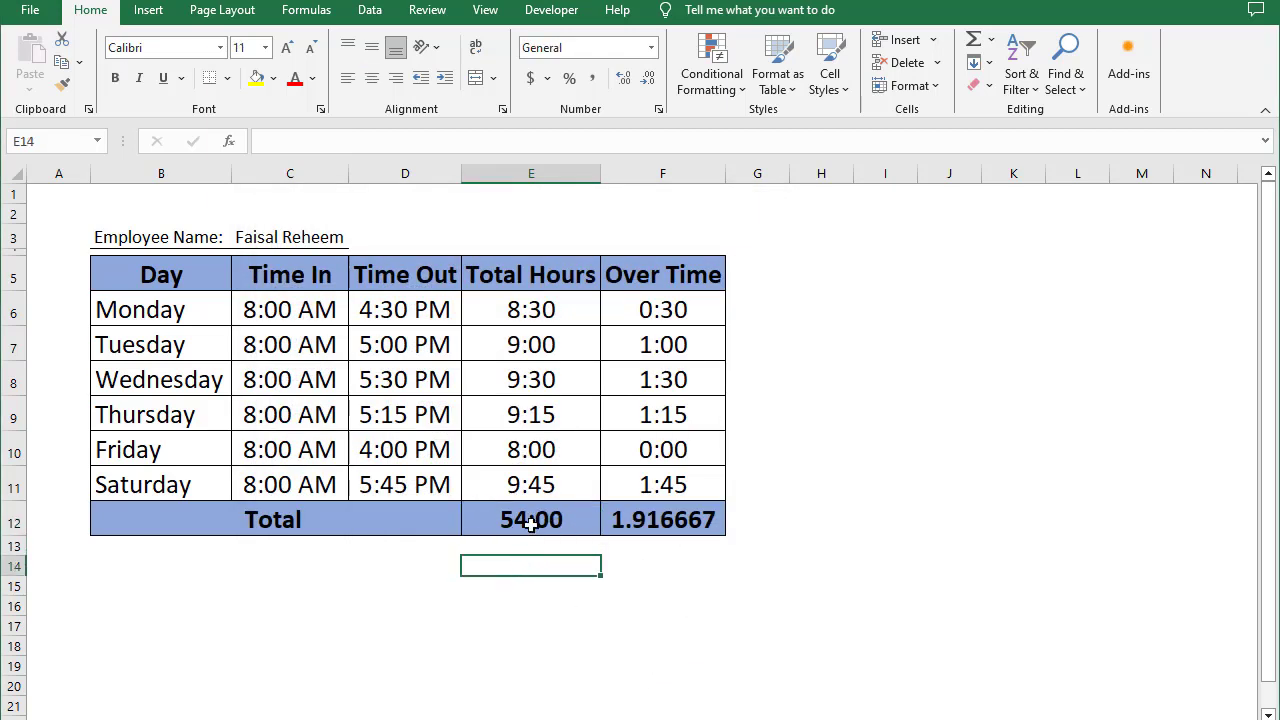
{"action": "left_click", "coordinate": [543, 516]}
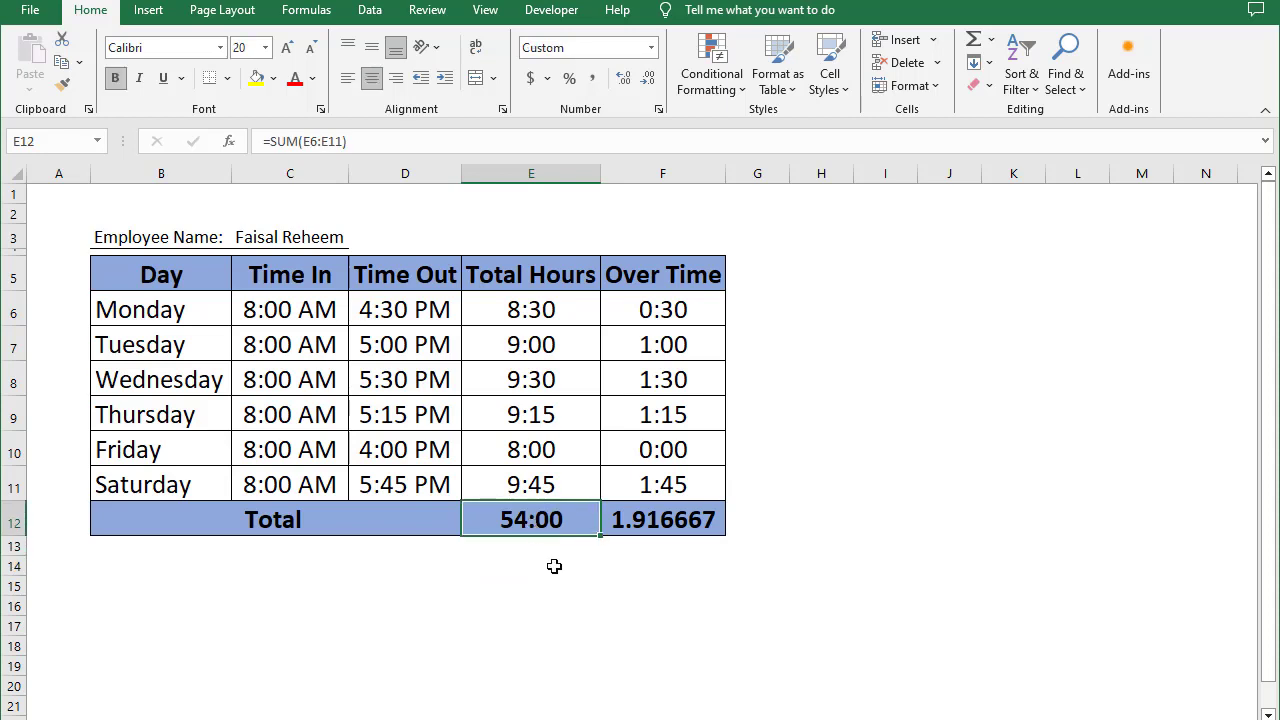
- Replace the formula in F12 with =SUM(F6:F11) to add up the week's Over Time
{"action": "left_click", "coordinate": [676, 520]}
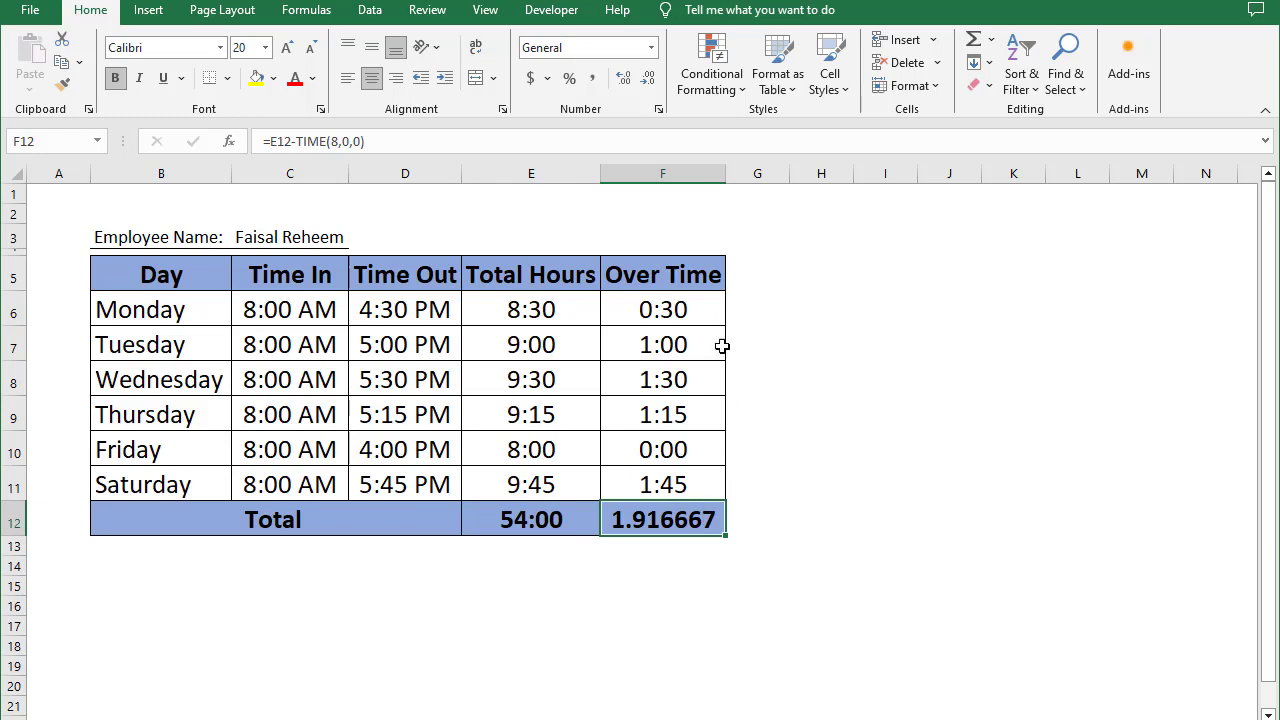
{"action": "key", "text": "Delete"}
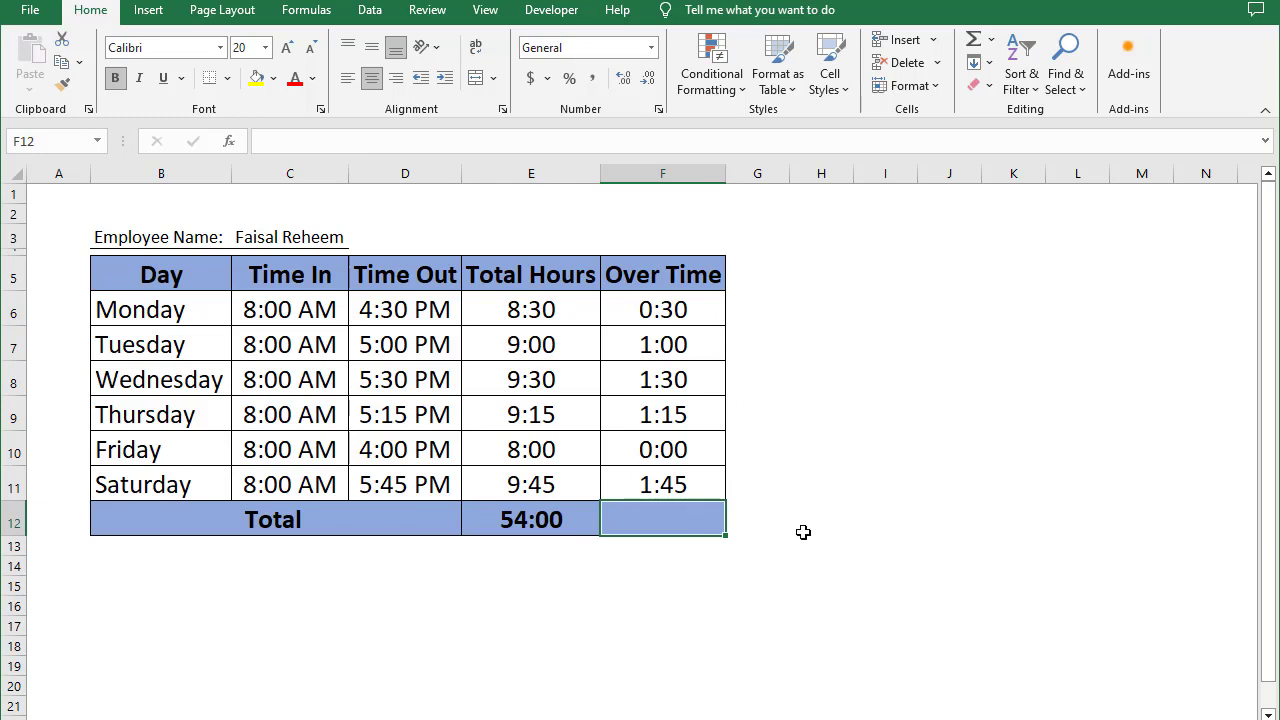
{"action": "type", "text": "=sum"}
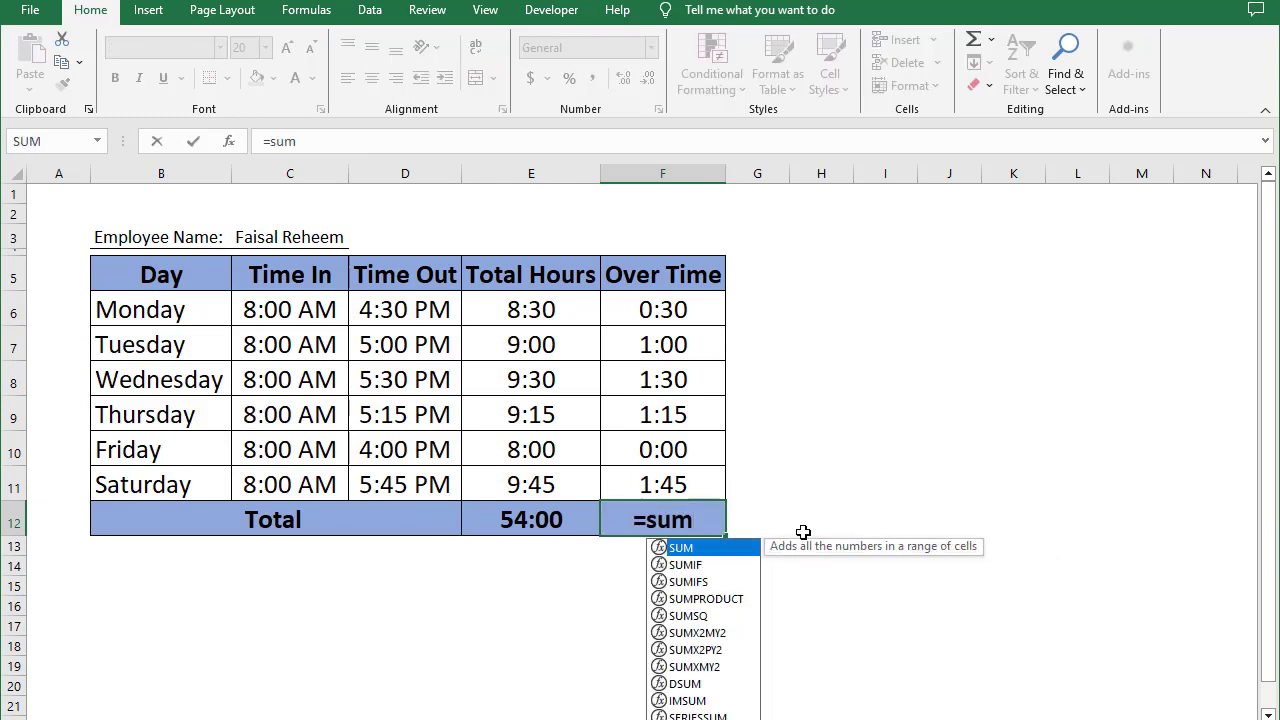
{"action": "type", "text": "("}
{"action": "left_click_drag", "start_coordinate": [702, 318], "coordinate": [698, 477]}
{"action": "type", "text": ")"}
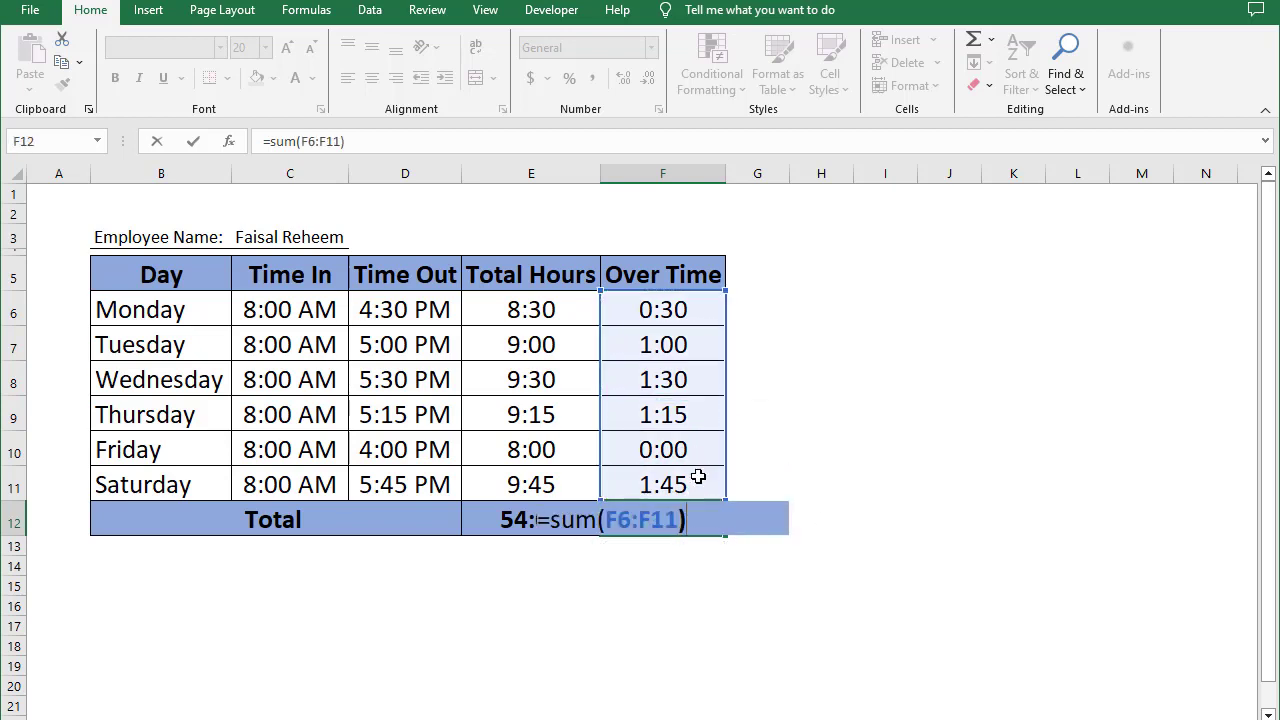
{"action": "key", "text": "Return"}
- Apply the custom number format [h]:mm to the overtime total in F12 and compare it with the hours total in E12
{"action": "left_click", "coordinate": [682, 516]}
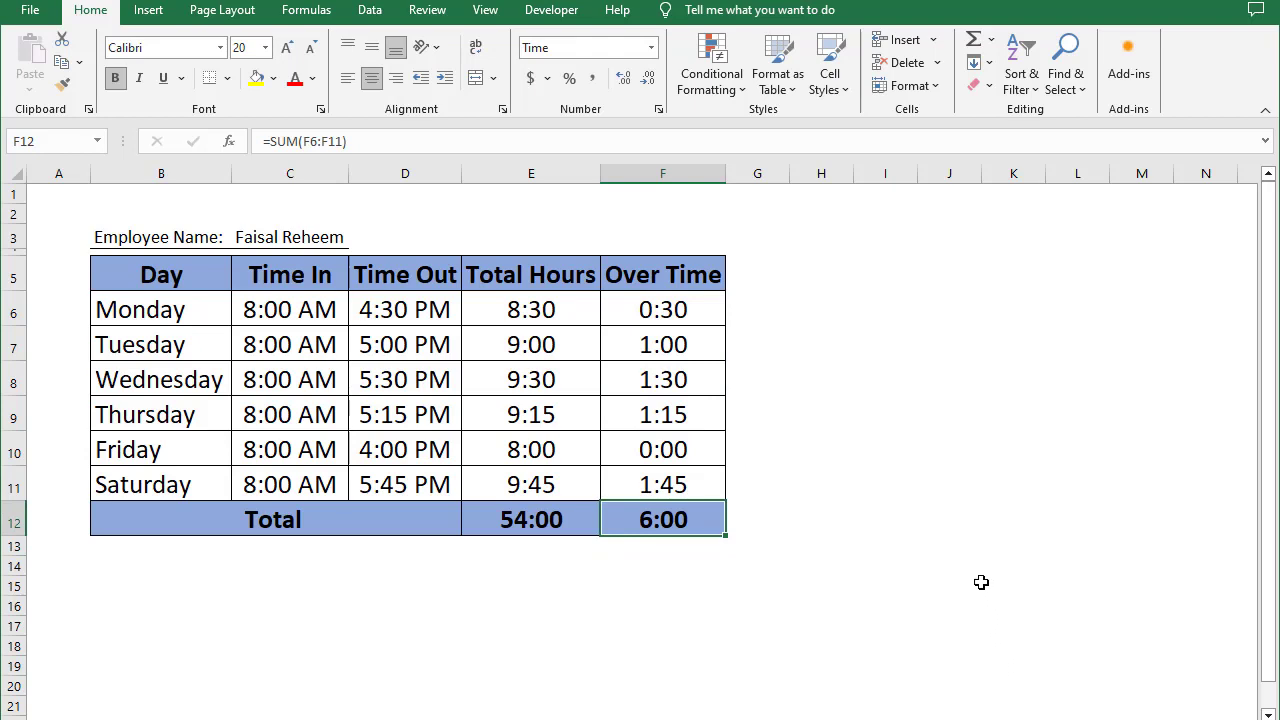
{"action": "key", "text": "ctrl+1"}
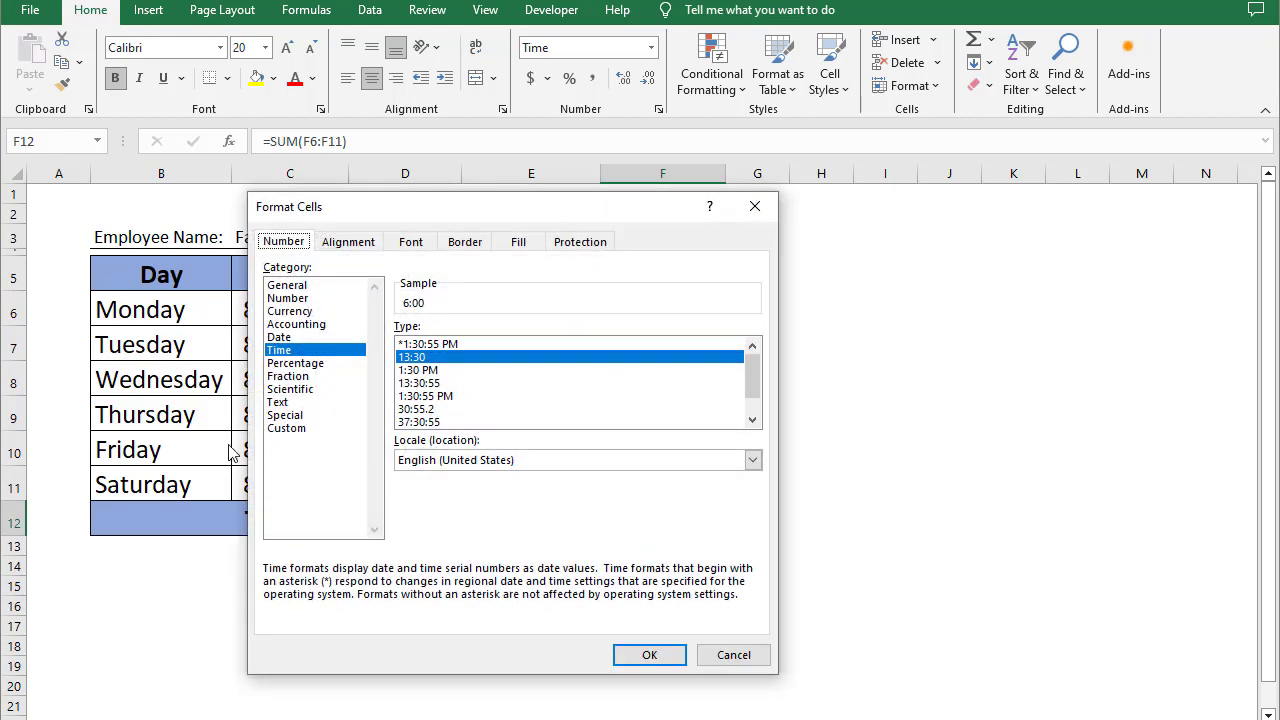
{"action": "left_click", "coordinate": [274, 430]}
{"action": "left_click_drag", "start_coordinate": [468, 345], "coordinate": [325, 322]}
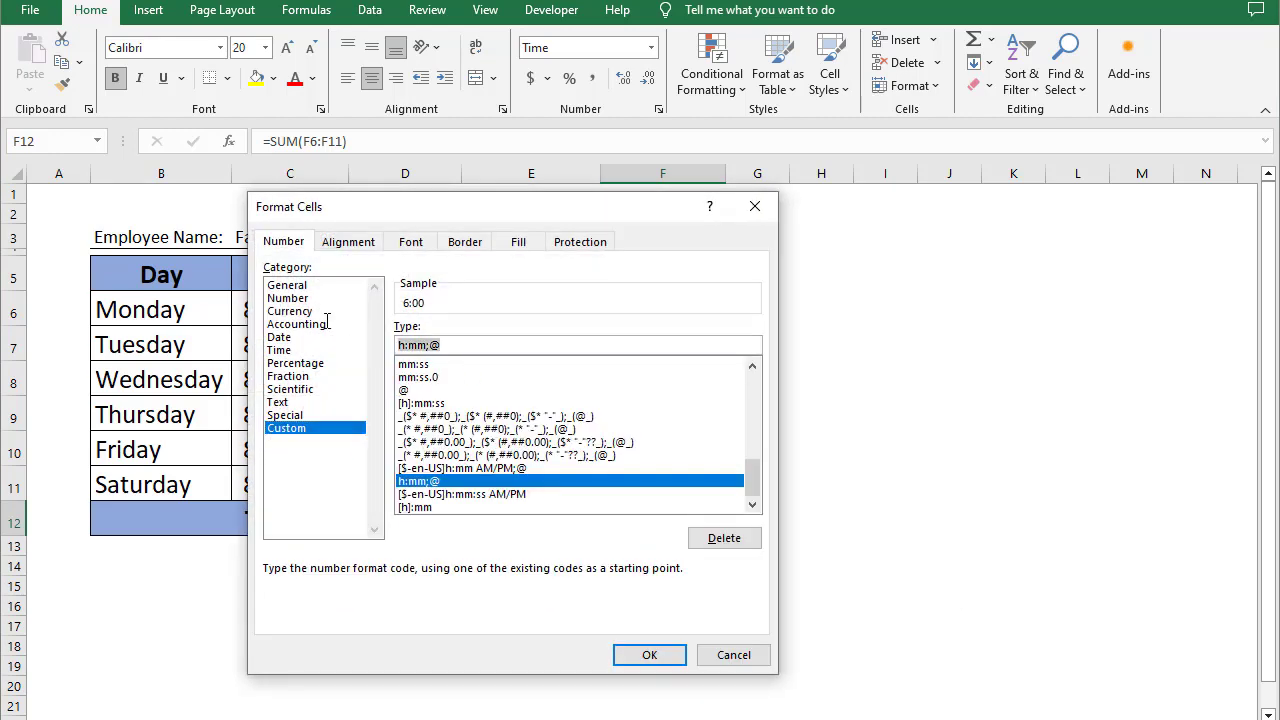
{"action": "type", "text": "["}
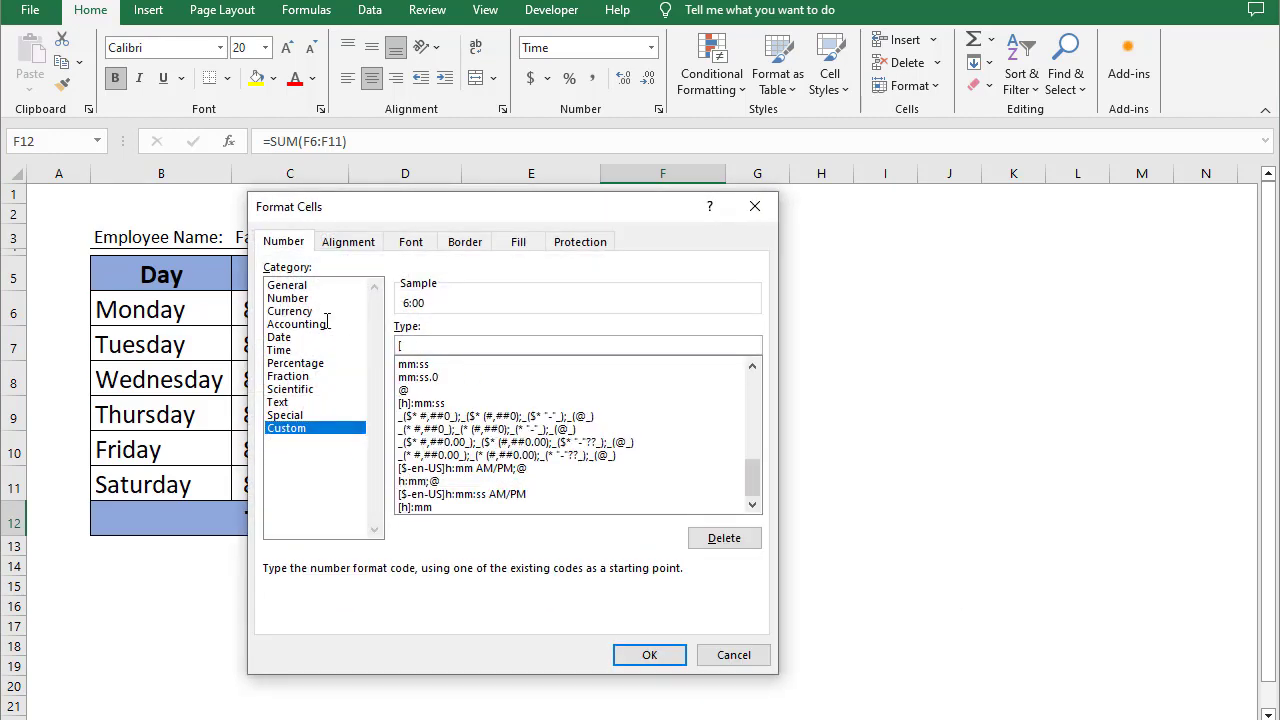
{"action": "type", "text": "h]:mm"}
{"action": "left_click", "coordinate": [628, 655]}
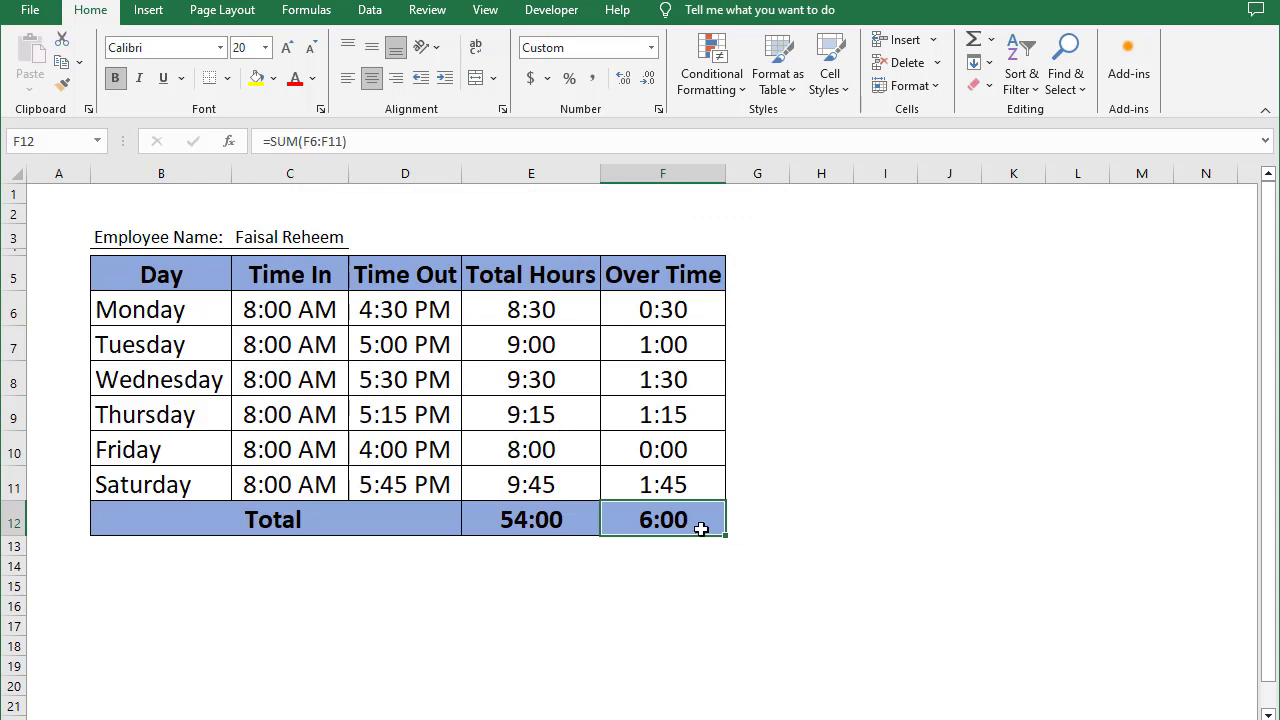
{"action": "left_click", "coordinate": [733, 515]}
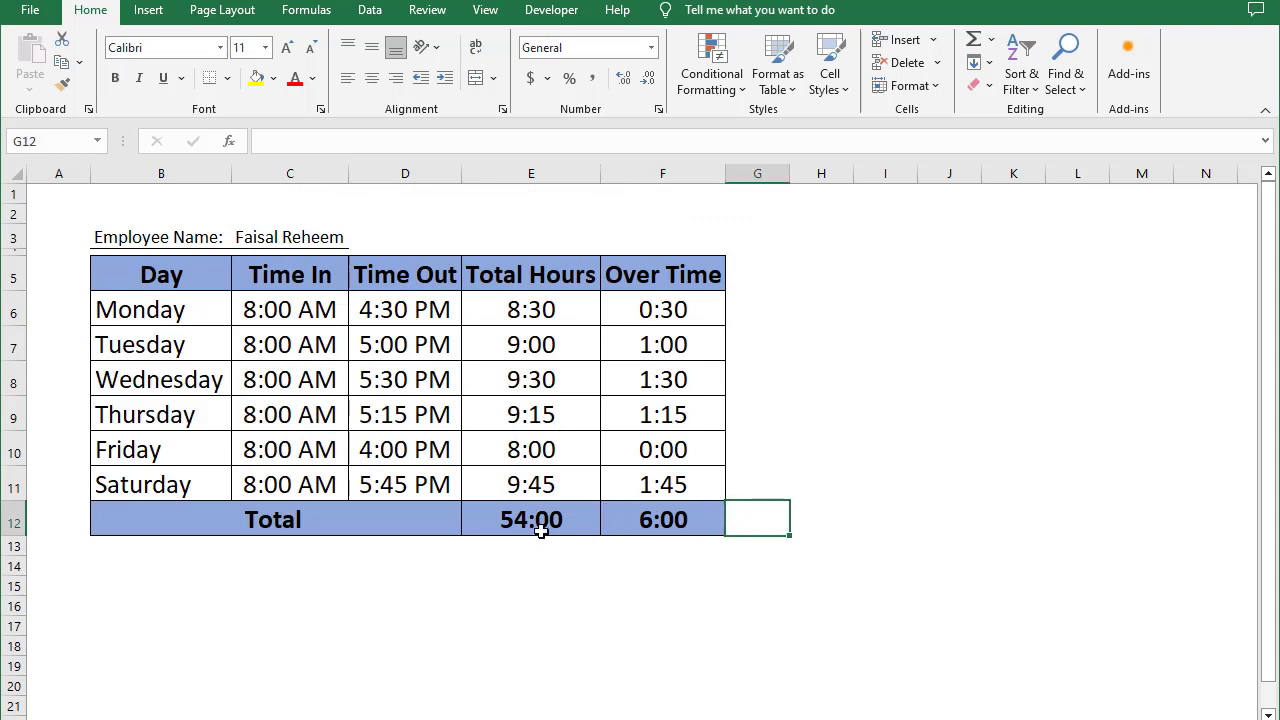
{"action": "left_click", "coordinate": [508, 520]}
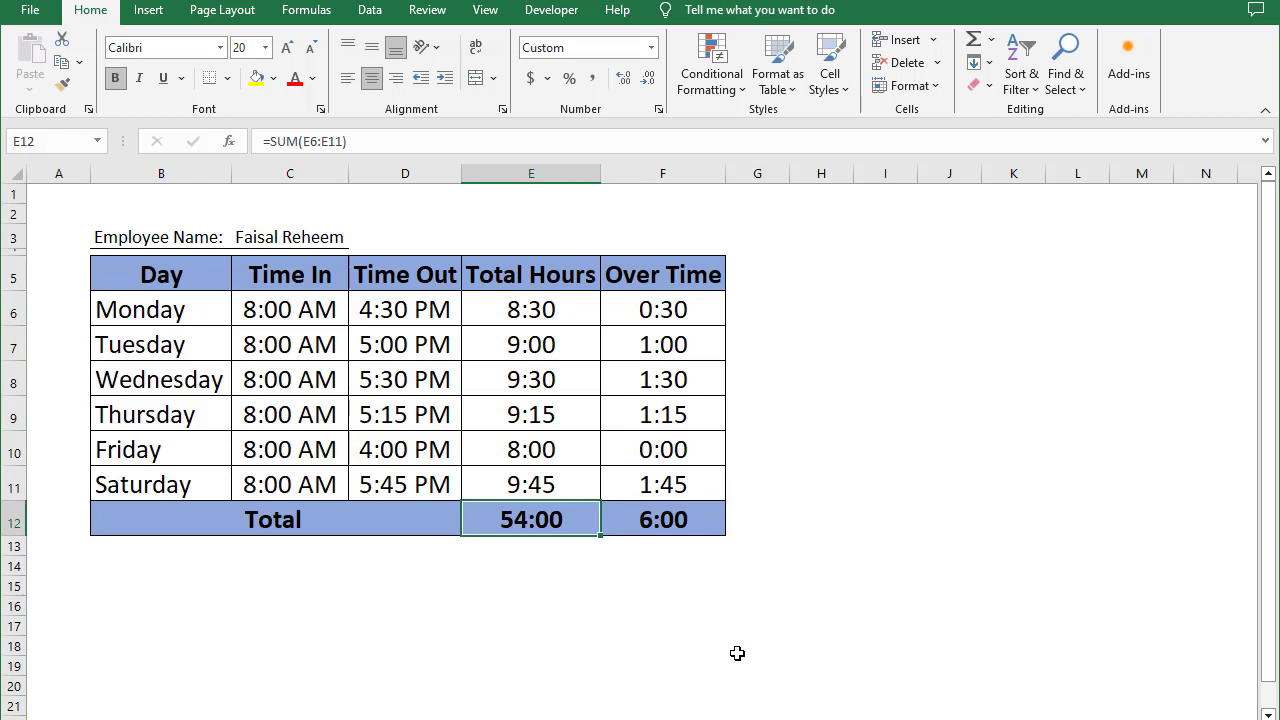
{"action": "left_click", "coordinate": [688, 521]}
- Enter 8 in E16 and 6 in F16, and multiply them in G16 with the formula =E16*F16 to check the regular weekly hours
{"action": "left_click", "coordinate": [496, 610]}
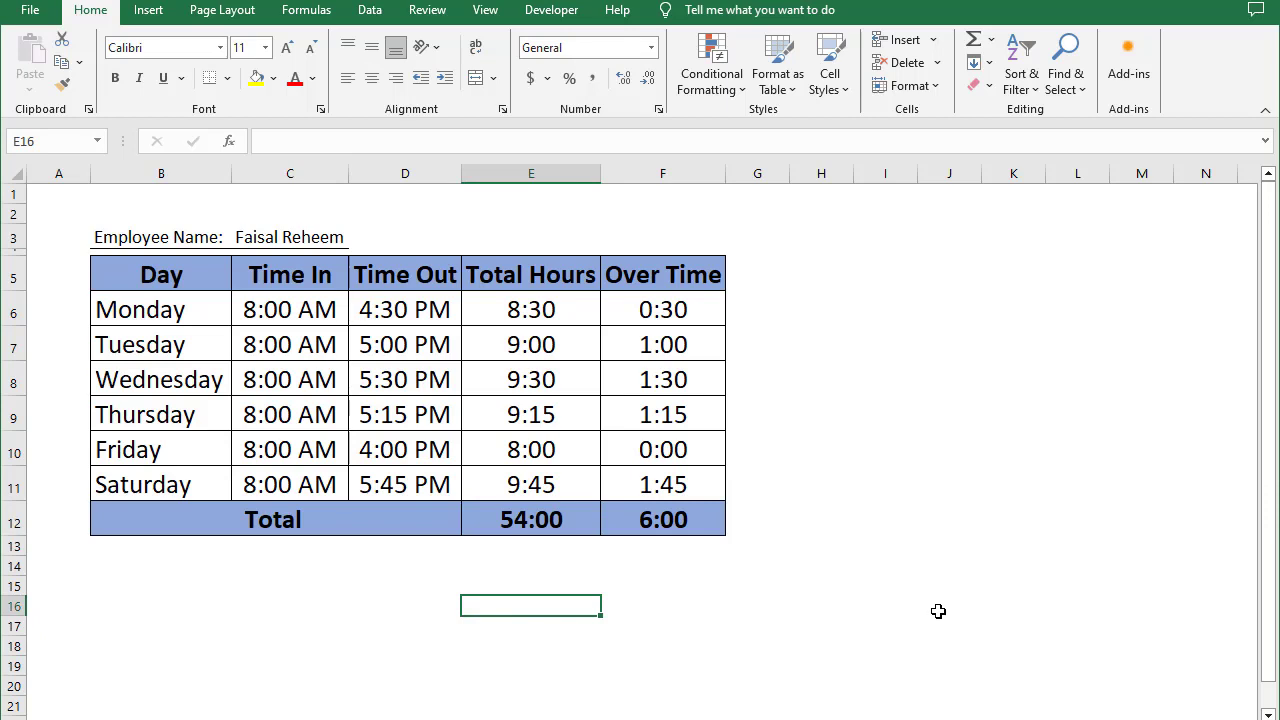
{"action": "type", "text": "8"}
{"action": "key", "text": "Tab"}
{"action": "type", "text": "6"}
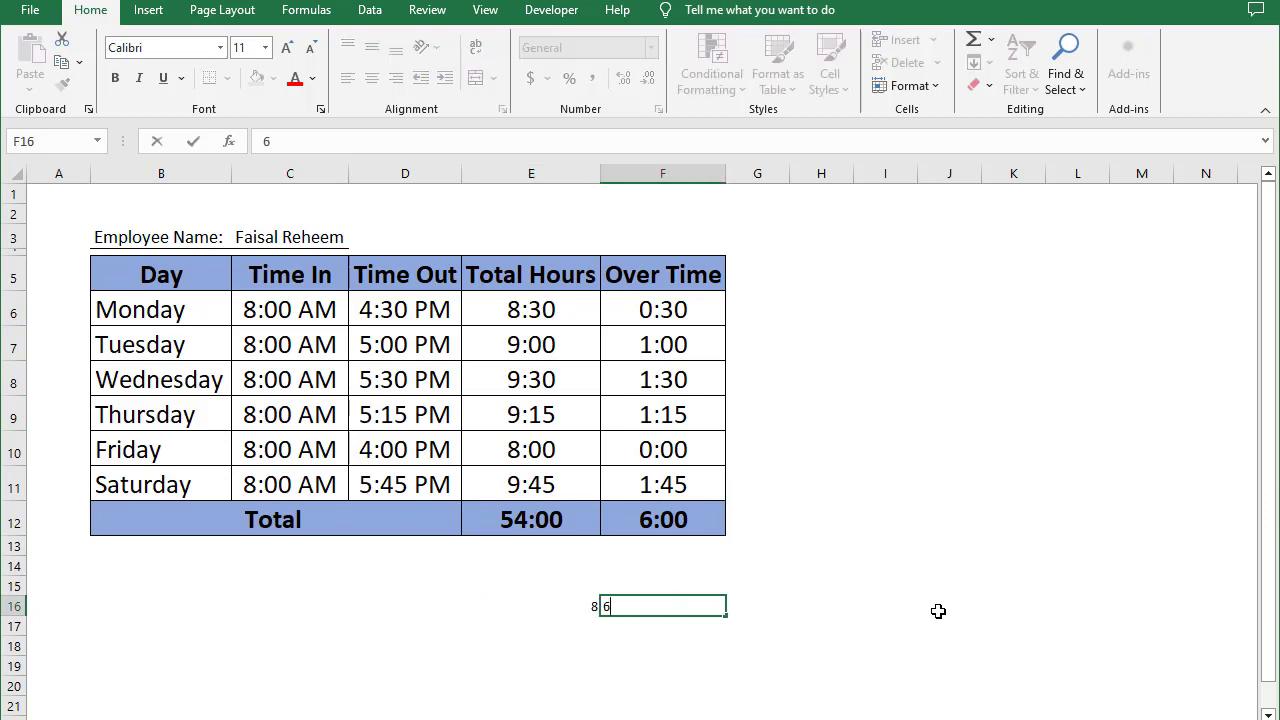
{"action": "key", "text": "Tab"}
{"action": "type", "text": "="}
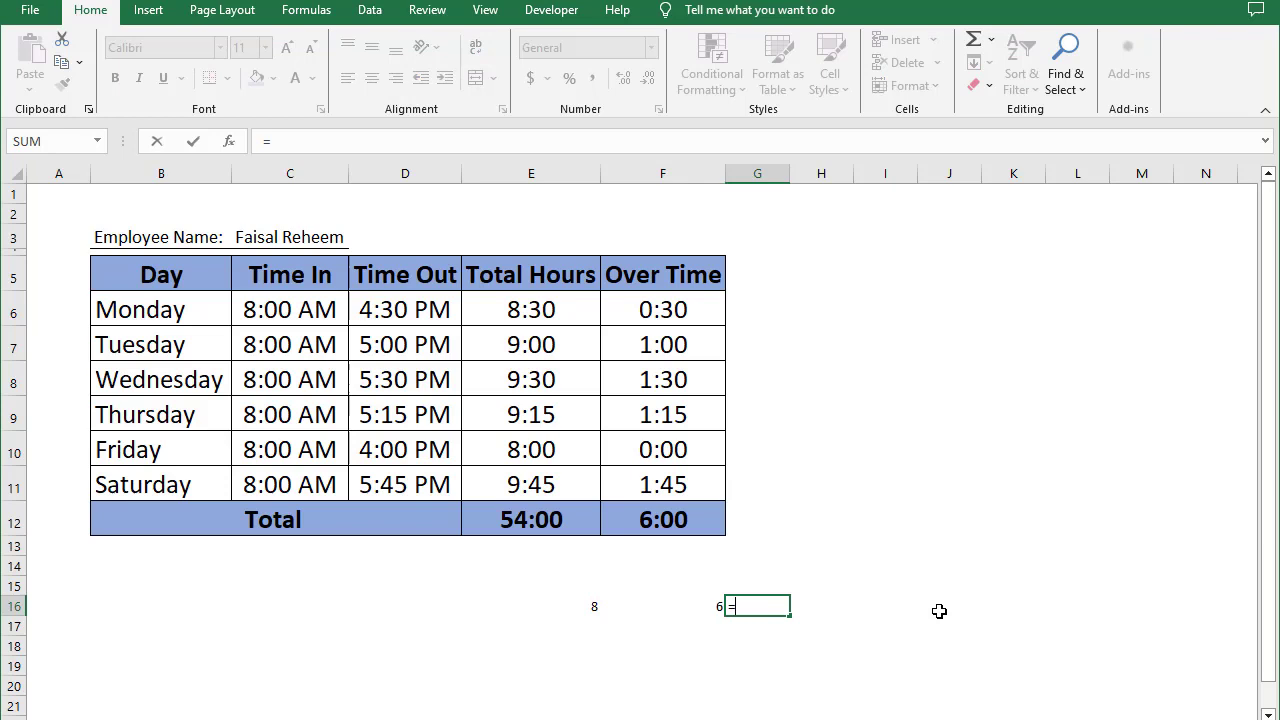
{"action": "left_click", "coordinate": [594, 606]}
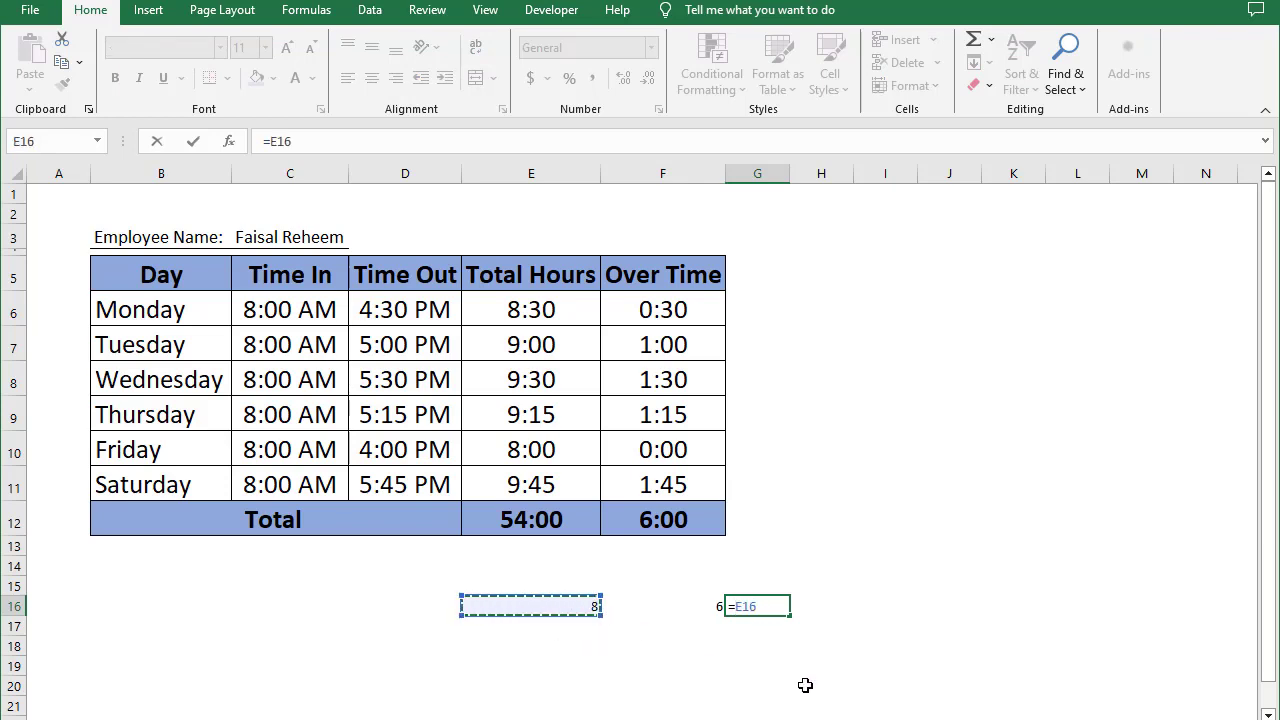
{"action": "type", "text": "*"}
{"action": "left_click", "coordinate": [708, 608]}
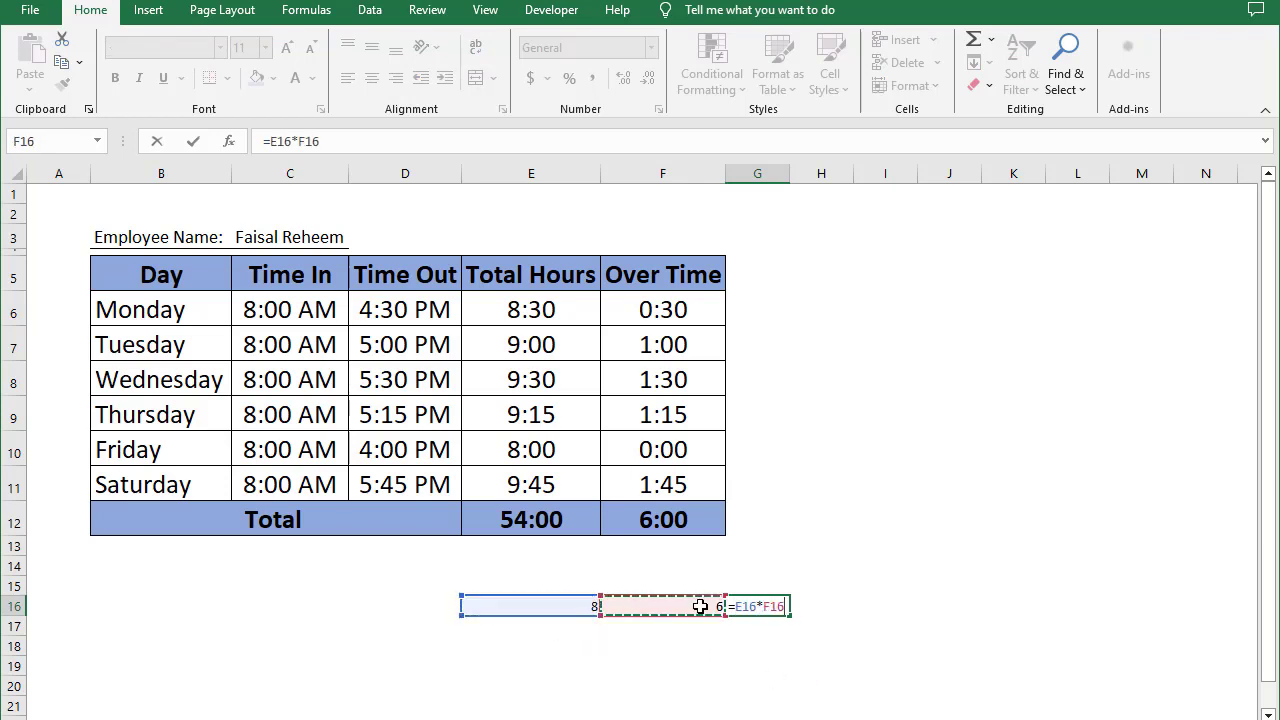
{"action": "key", "text": "Return"}
{"action": "left_click", "coordinate": [767, 610]}
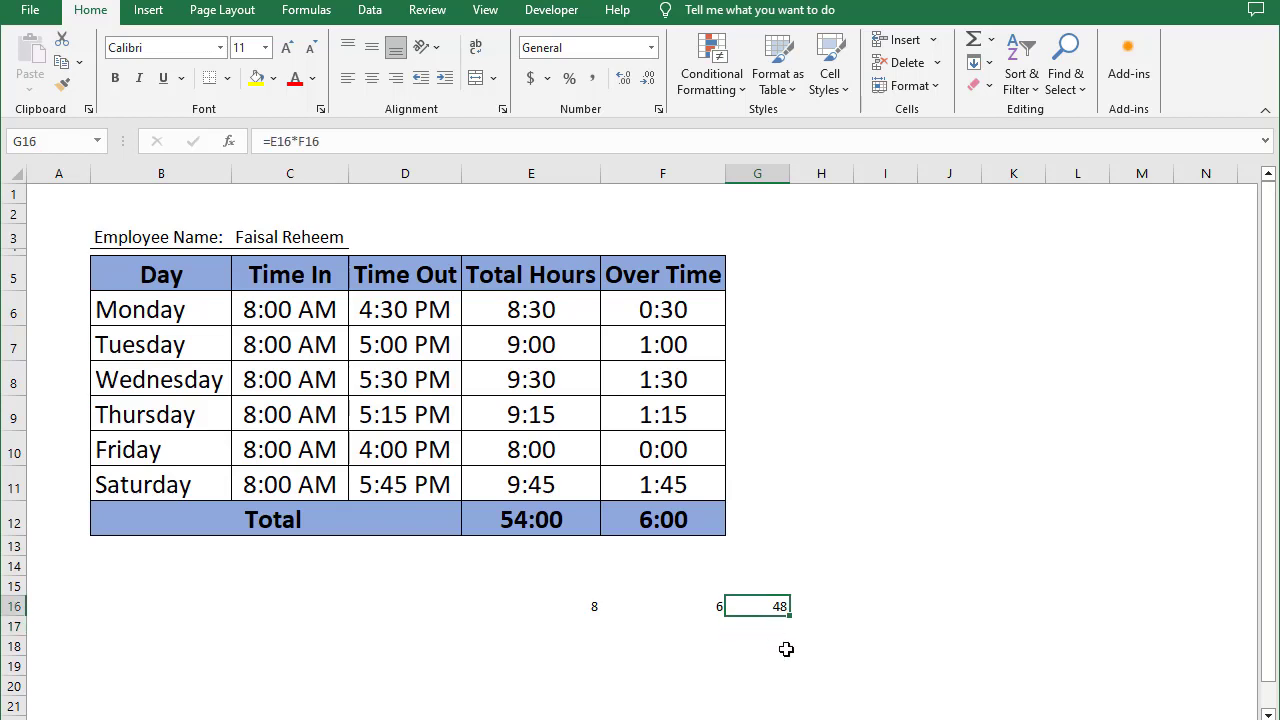